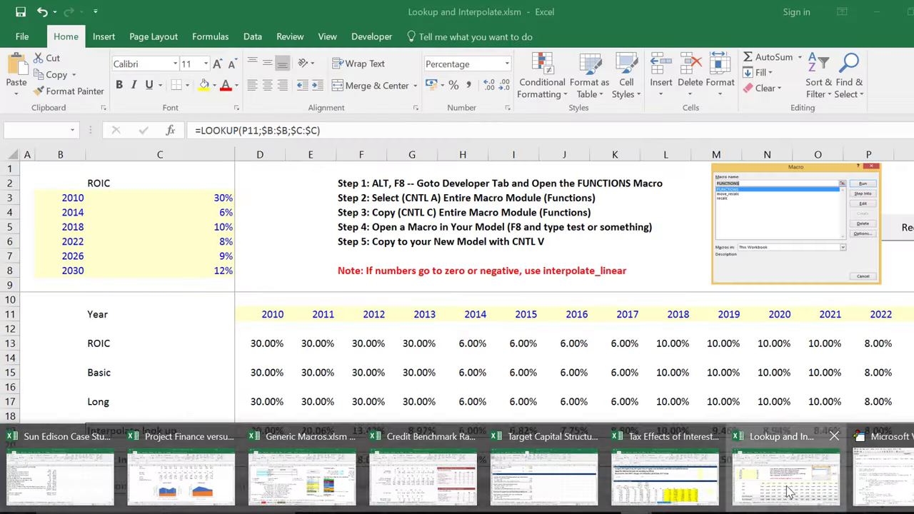
Bring up a new blank workbook and enter "Review short-cut keys" in cell B3
click(789, 492)
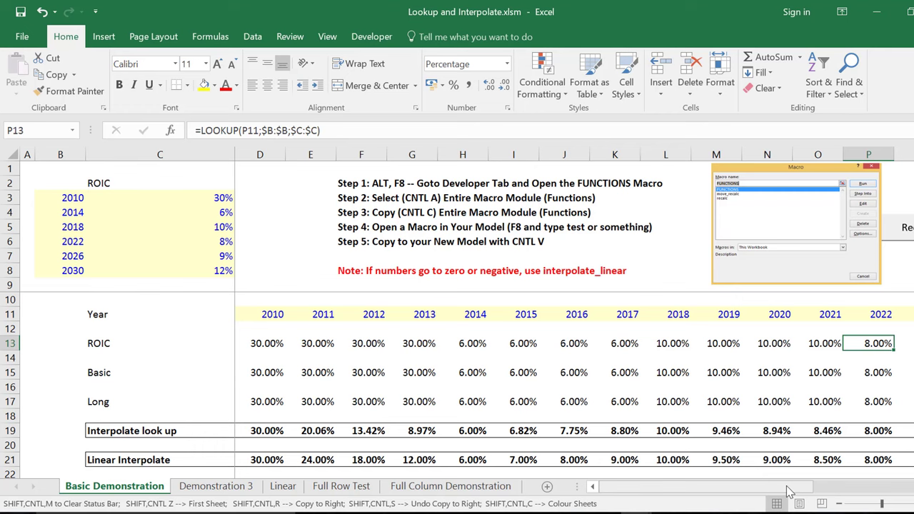
key(ctrl+Tab)
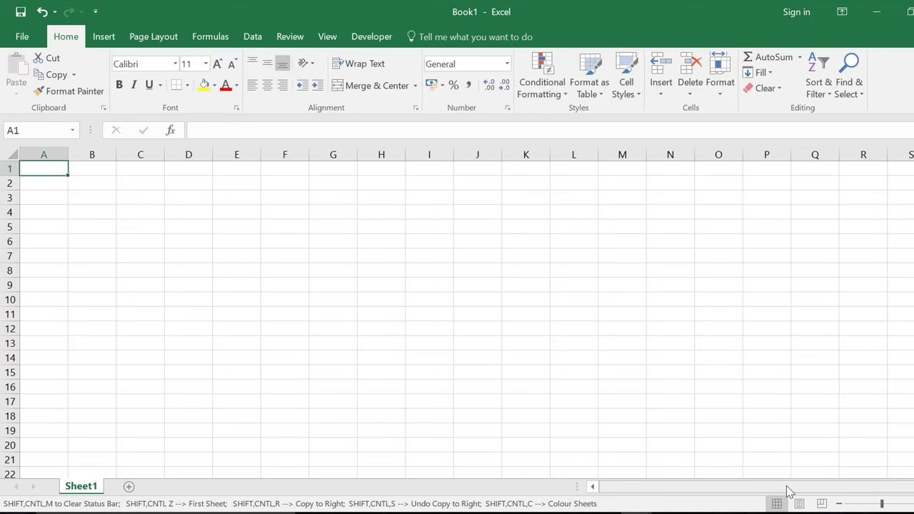
key(Down)
key(Down)
key(Right)
key(Right)
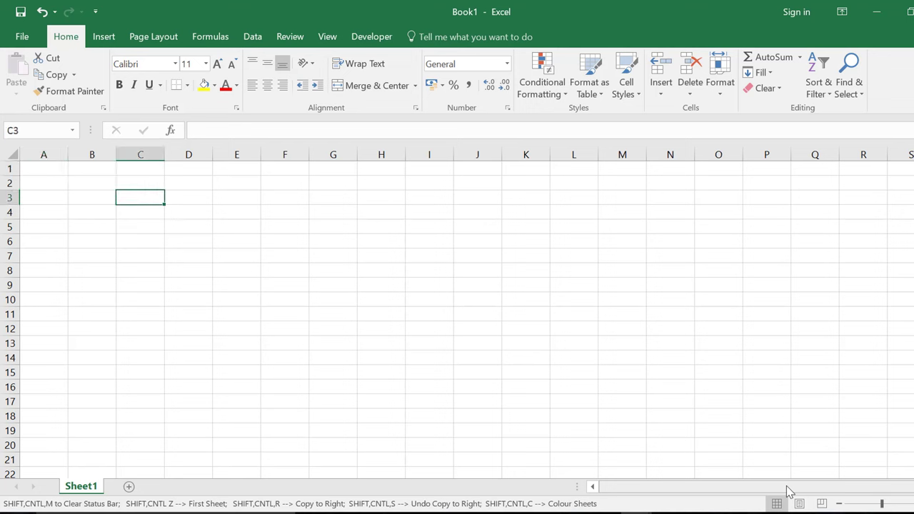
key(Left)
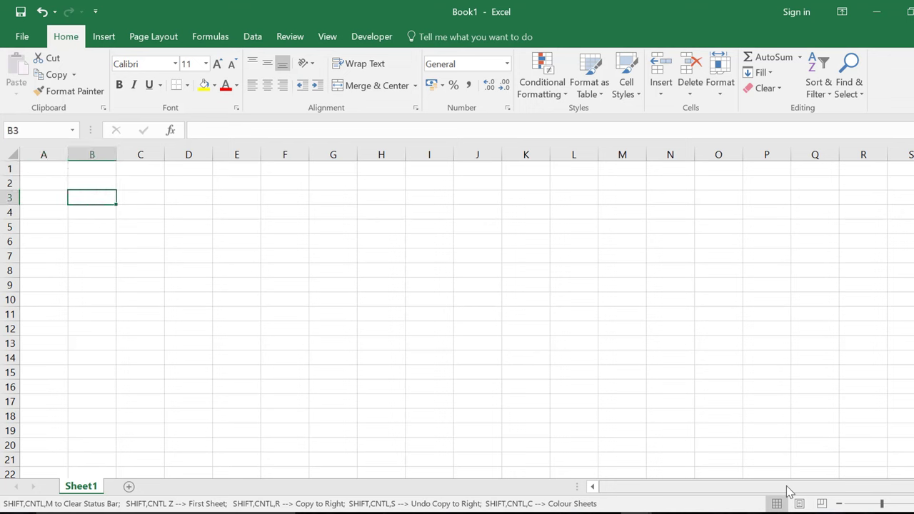
text(S)
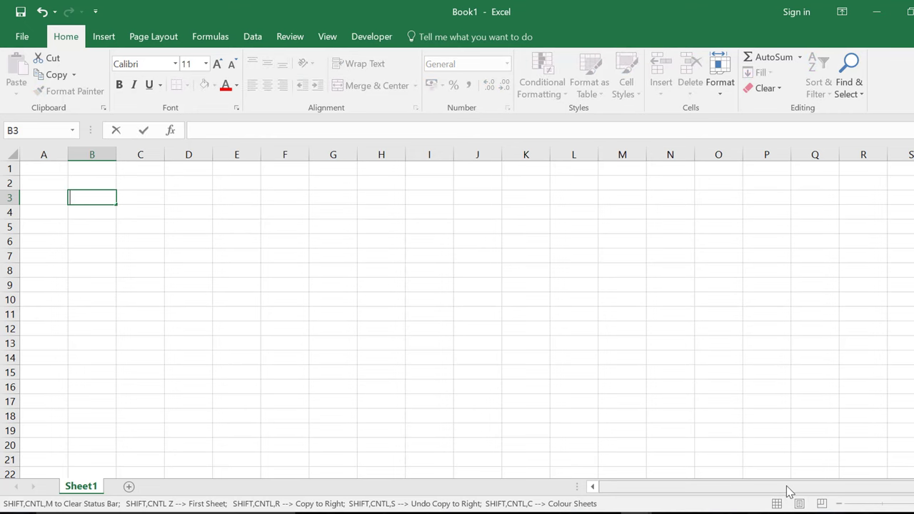
text(Review s)
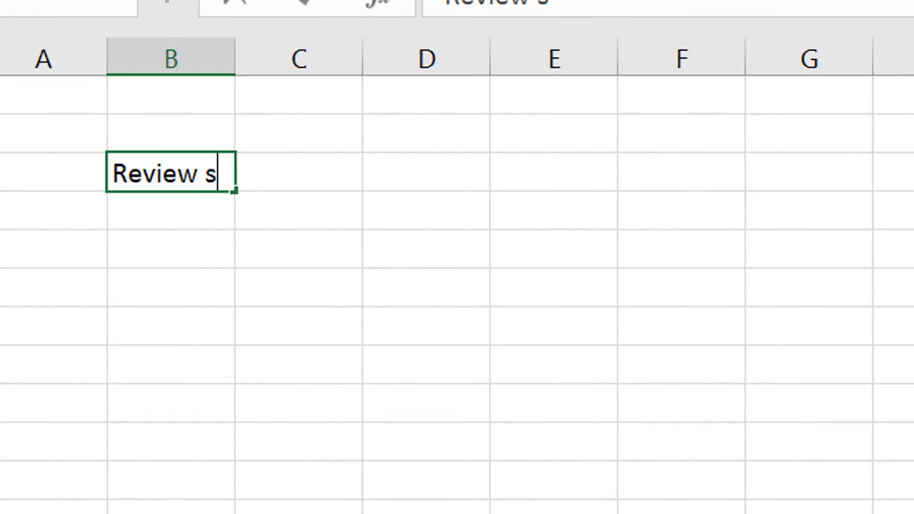
text(hort-cu)
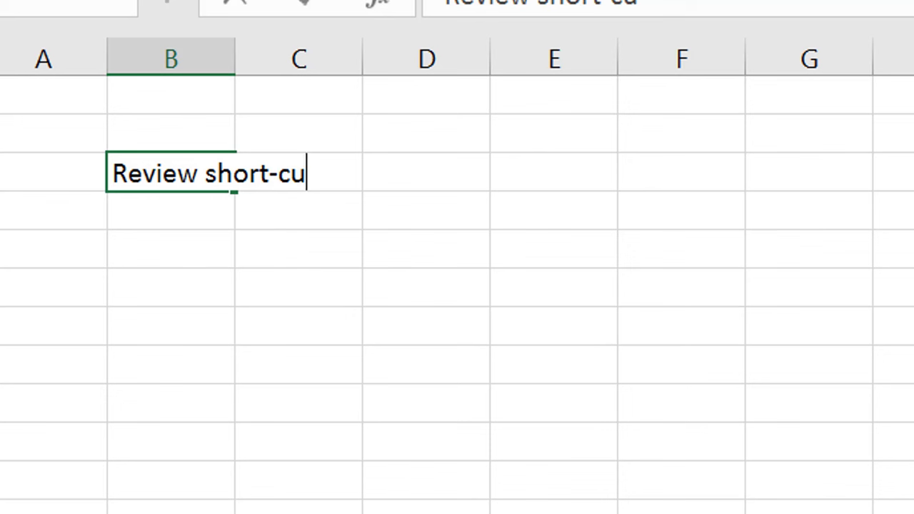
text(t keys)
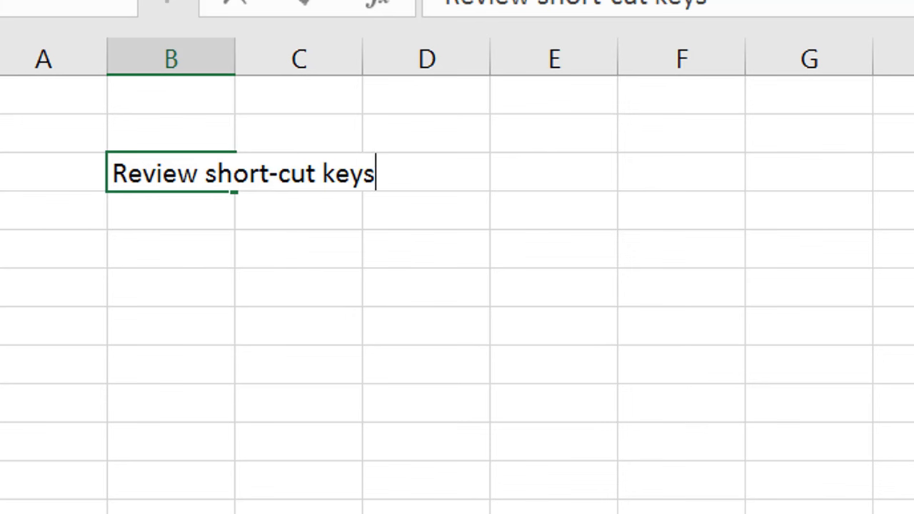
key(Return)
key(Return)
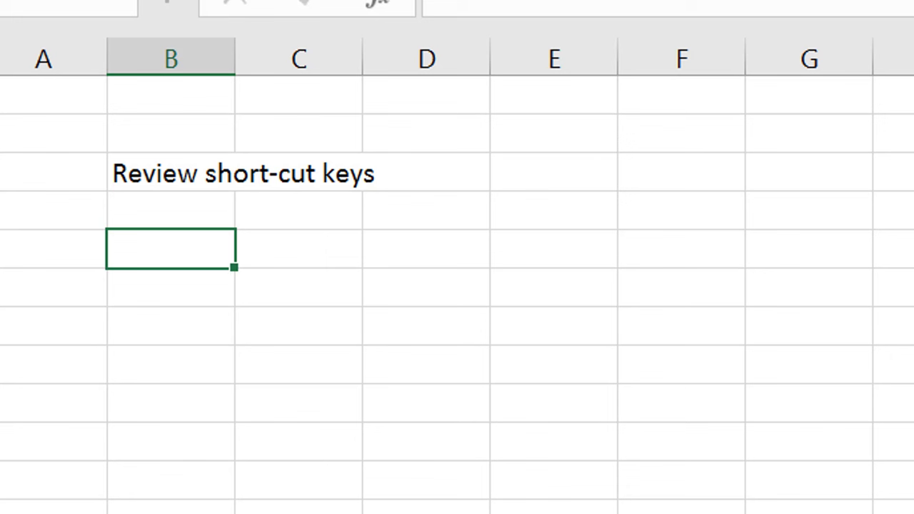
Enter "Discuss Corporate Credit vs Project Finance Credit" in cell B5
text(Discuss)
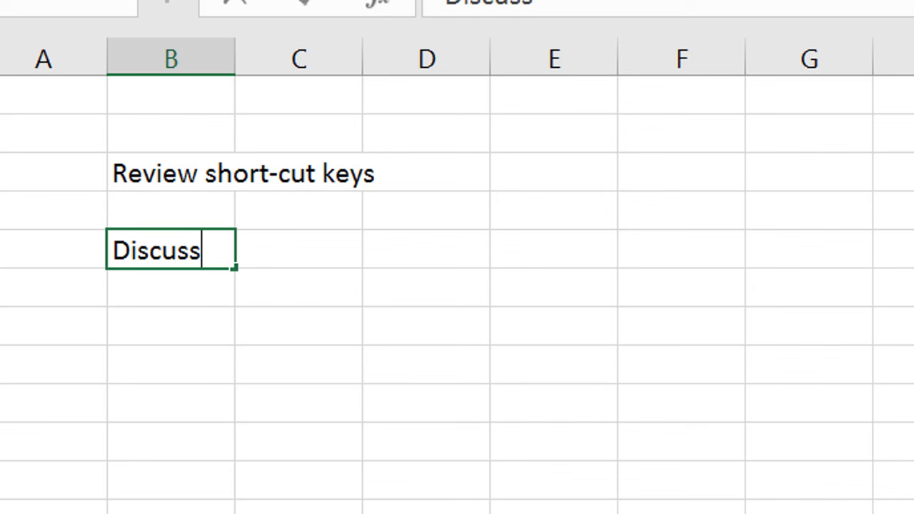
text( Corpr)
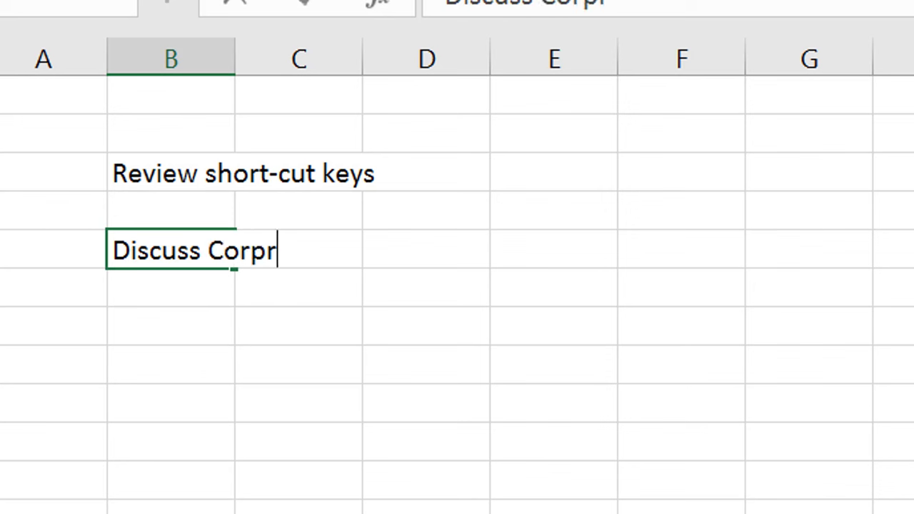
key(BackSpace)
key(BackSpace)
text(pora)
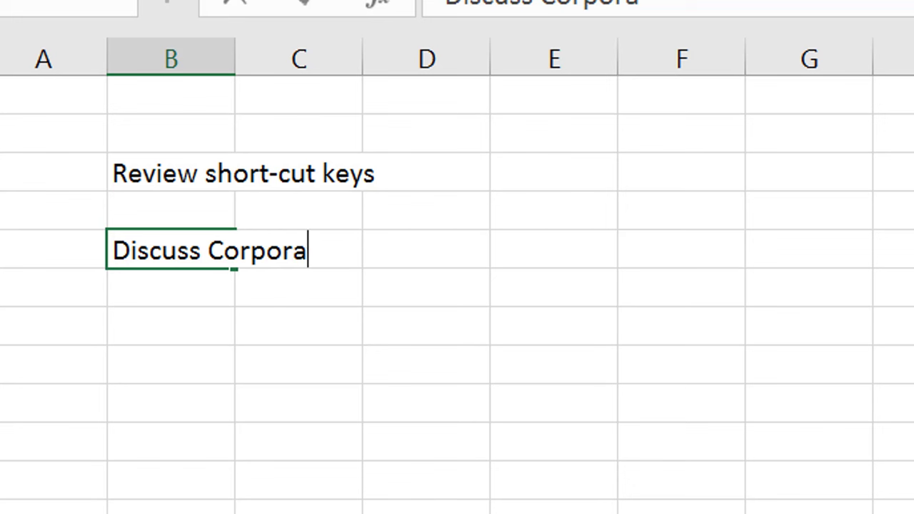
text(te Crei)
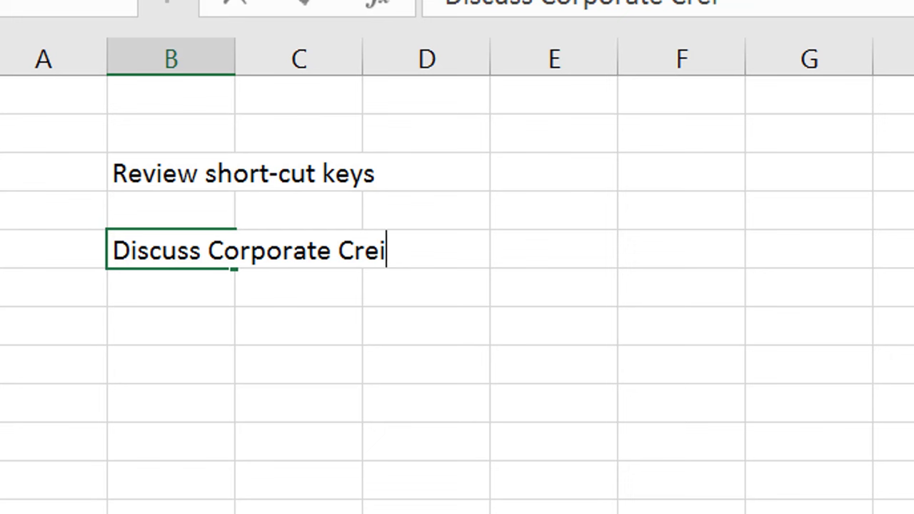
key(BackSpace)
text(dit vs )
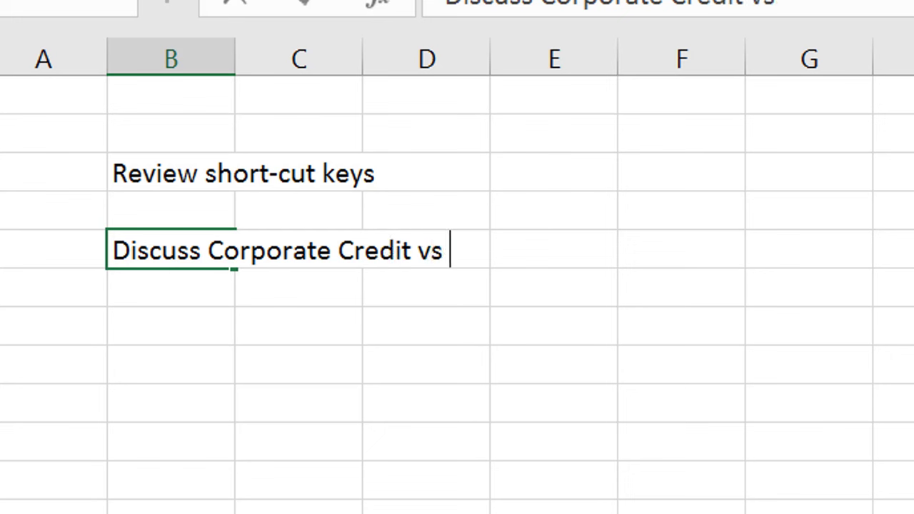
text(Proic)
key(BackSpace)
key(BackSpace)
text(oic)
key(BackSpace)
key(BackSpace)
text(c)
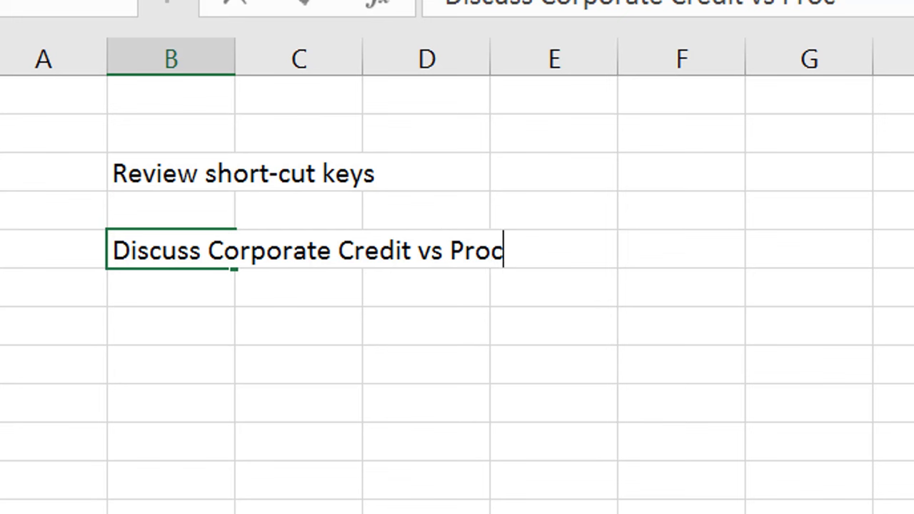
key(BackSpace)
text(ject Finn)
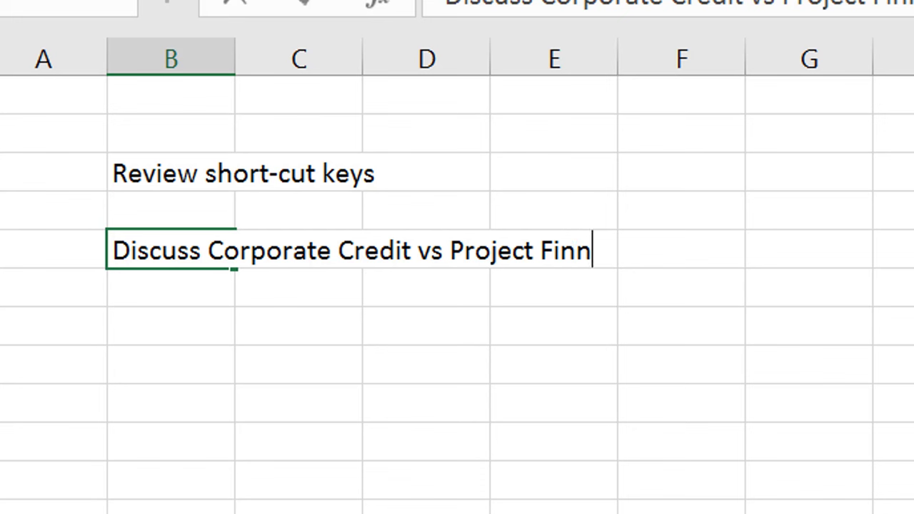
key(BackSpace)
text(ance Cre)
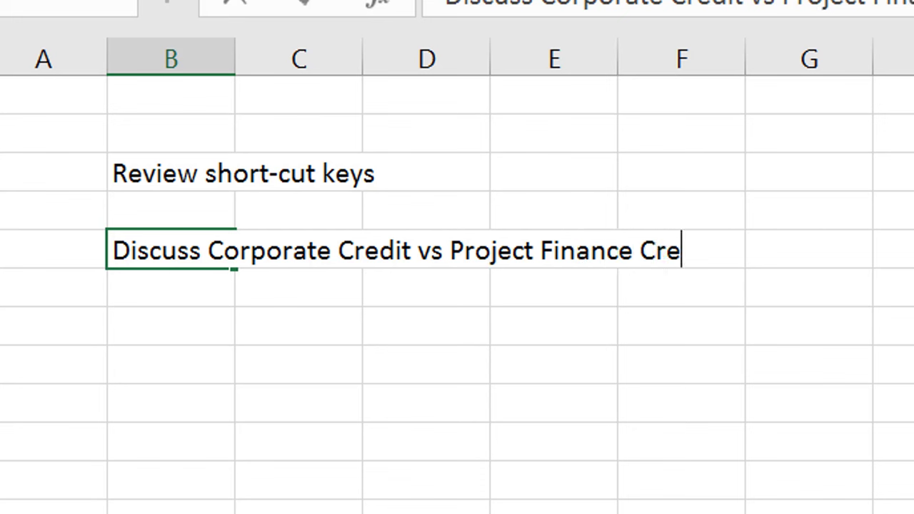
text(ti)
key(BackSpace)
key(BackSpace)
key(BackSpace)
text(edit)
key(ctrl+Return)
click(171, 288)
click(170, 250)
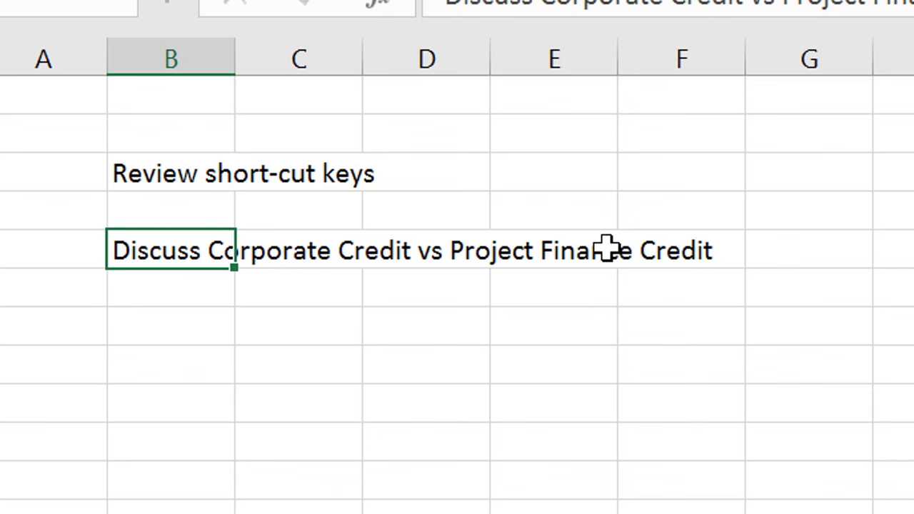
Set the font size of the entire sheet to 20
key(ctrl+a)
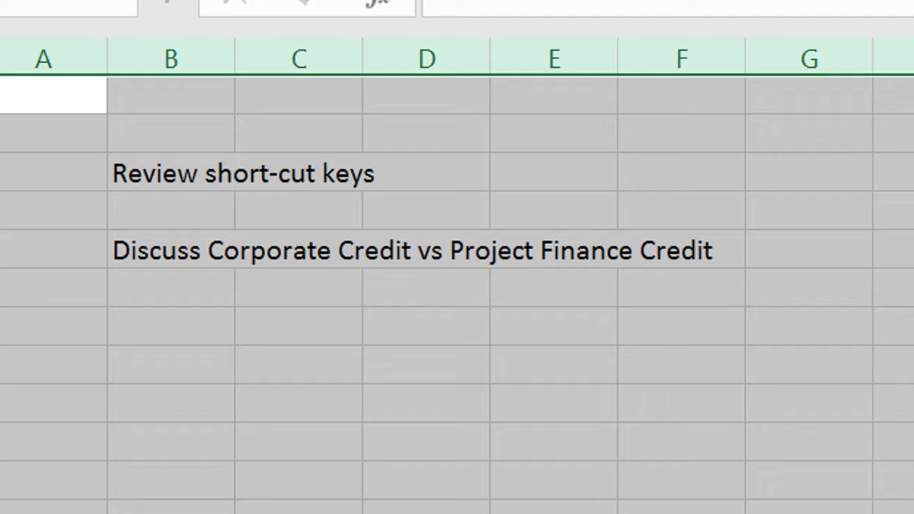
click(440, 0)
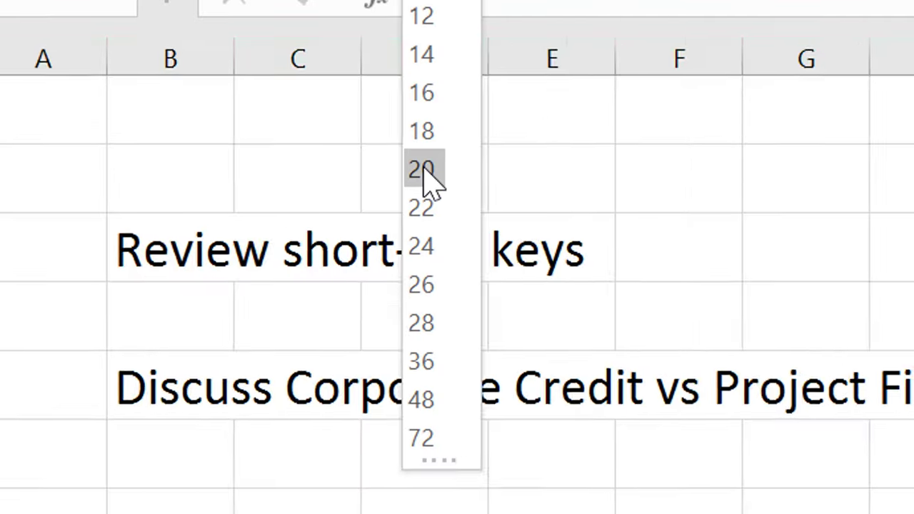
click(426, 172)
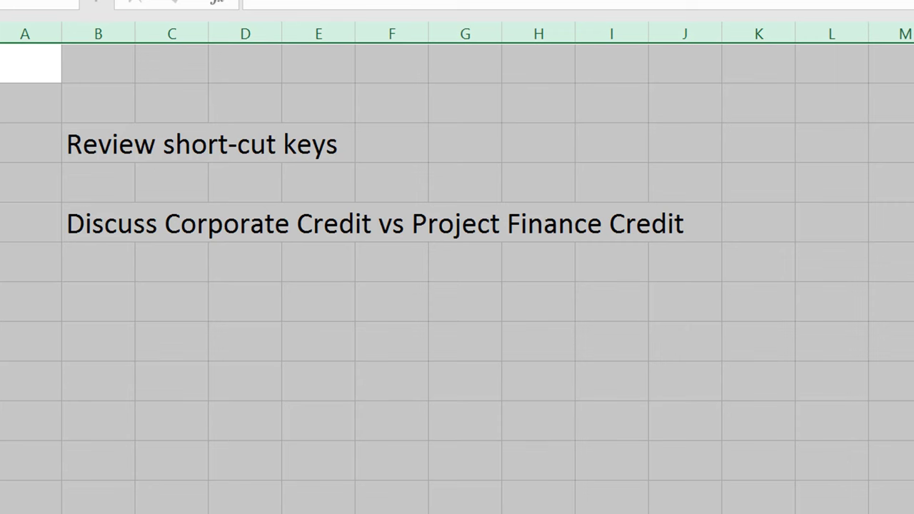
Hide the gridlines on the sheet and clear the whole-sheet selection
click(571, 1)
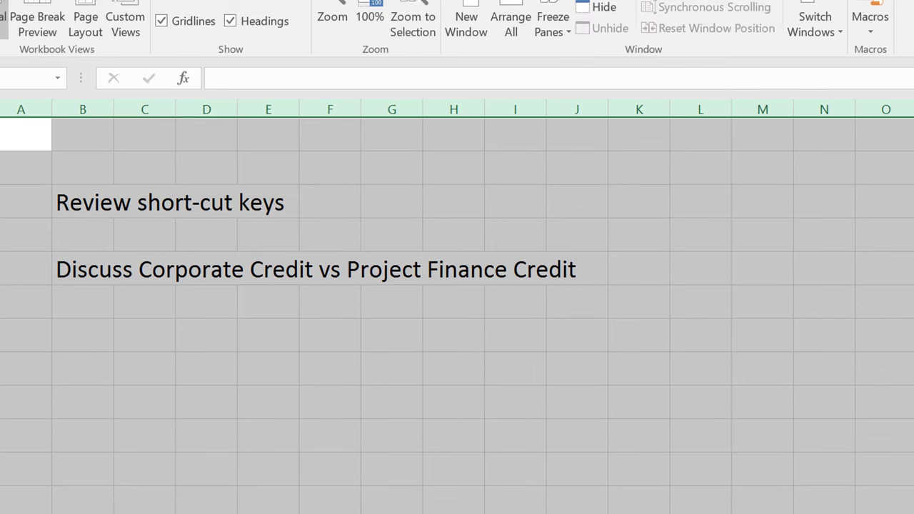
click(178, 24)
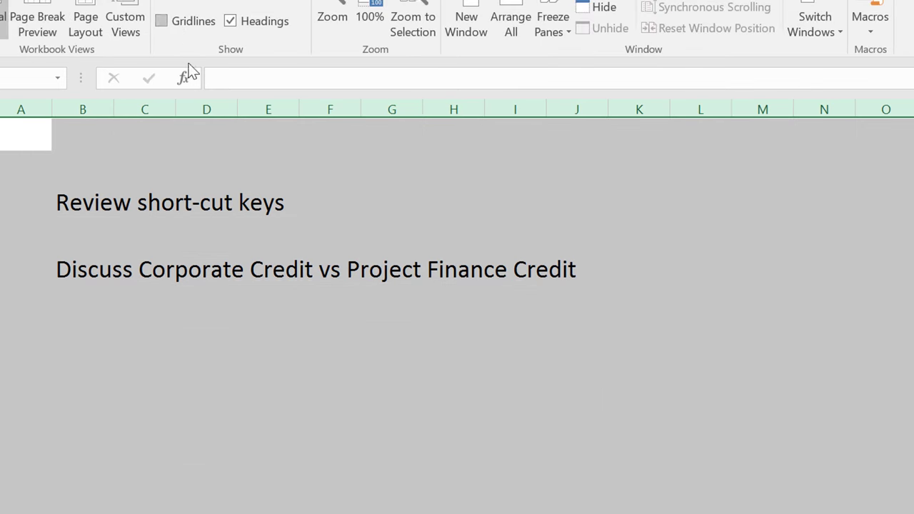
click(298, 209)
key(Left)
key(Left)
key(Left)
key(Left)
key(Right)
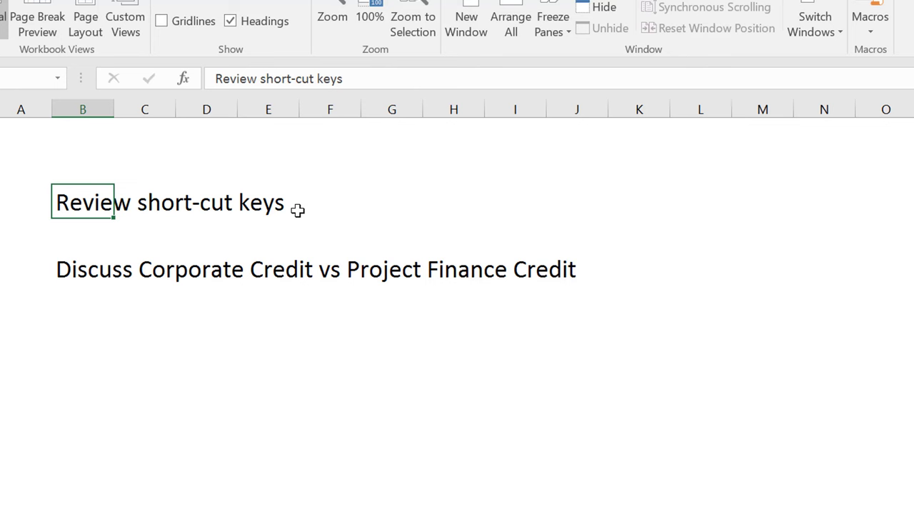
key(Down)
key(Down)
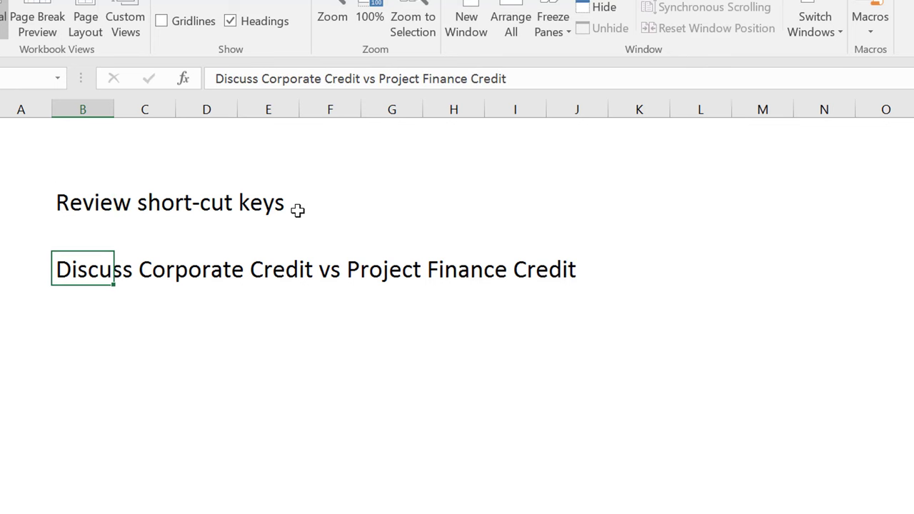
click(582, 349)
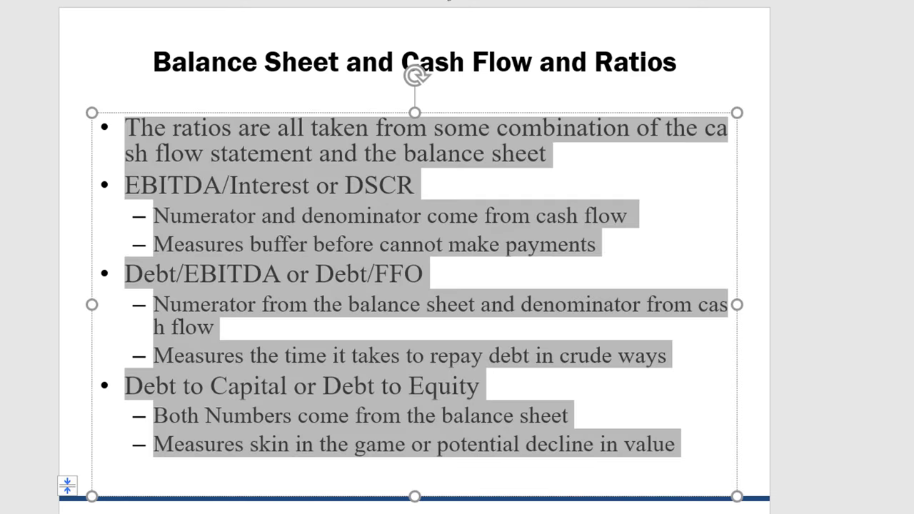
Open the Asian Typography paragraph options for the selected bullet text on the "Balance Sheet and Cash Flow and Ratios" slide
click(435, 6)
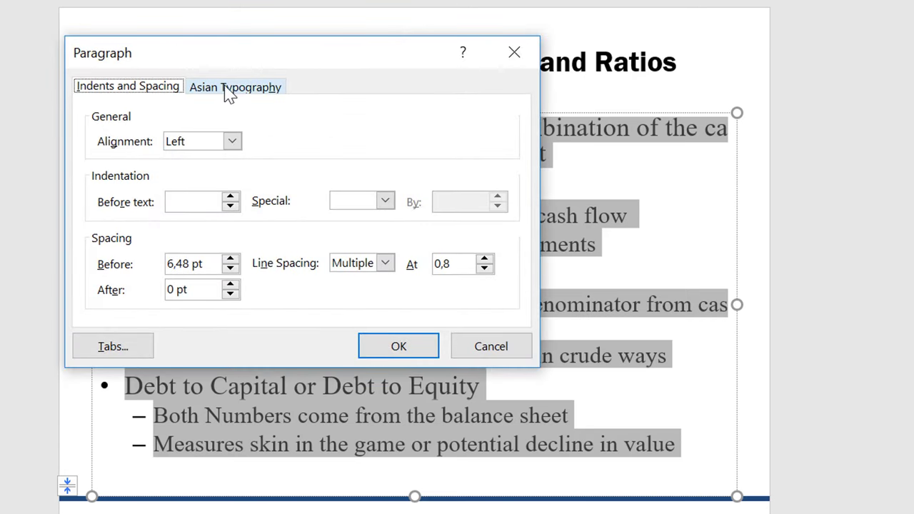
click(230, 94)
key(Tab)
key(Tab)
click(105, 187)
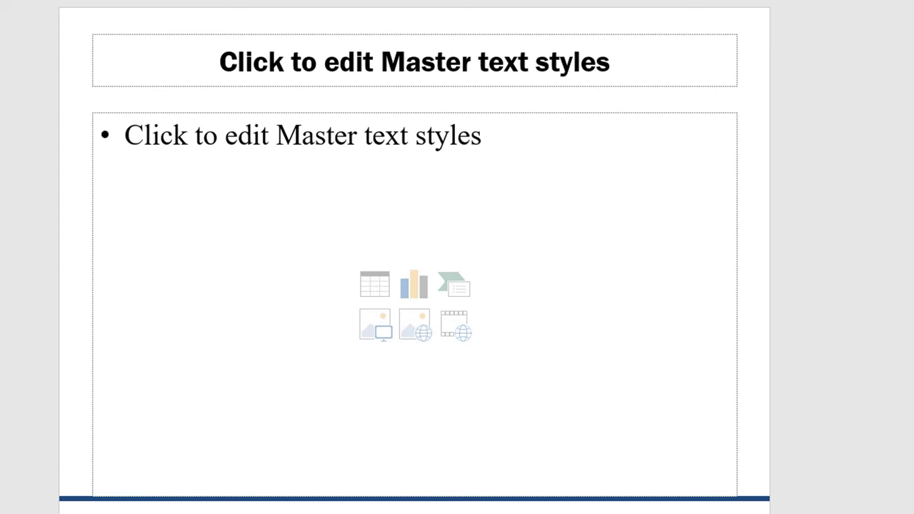
Switch back to the Excel notes workbook and enter "Shift, F11 New Page" in cell B7
mouse_move(458, 513)
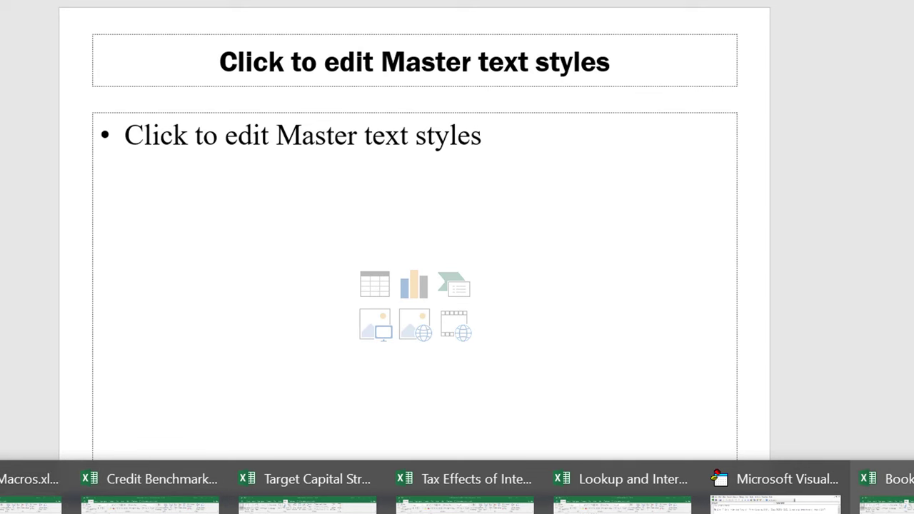
click(882, 493)
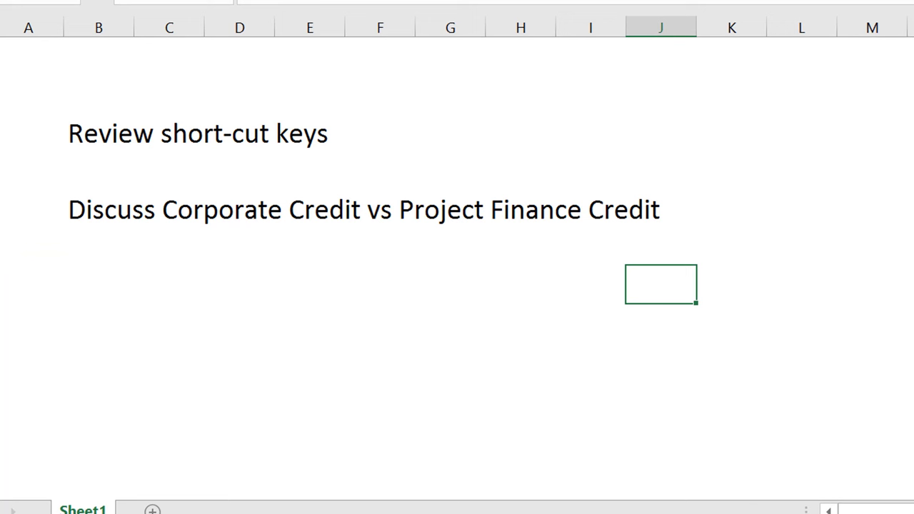
key(Left)
key(Left)
key(Left)
key(Left)
key(Left)
key(Left)
key(Left)
key(Left)
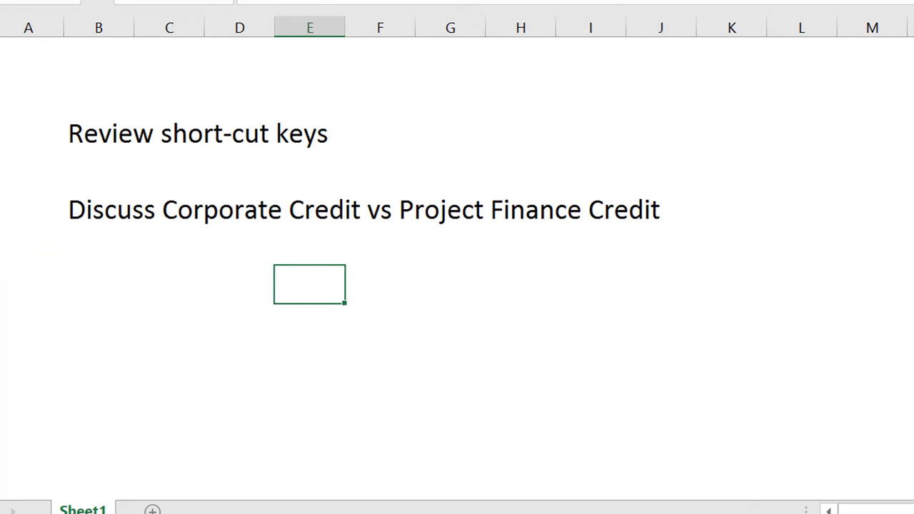
text(F)
key(BackSpace)
text(Shift )
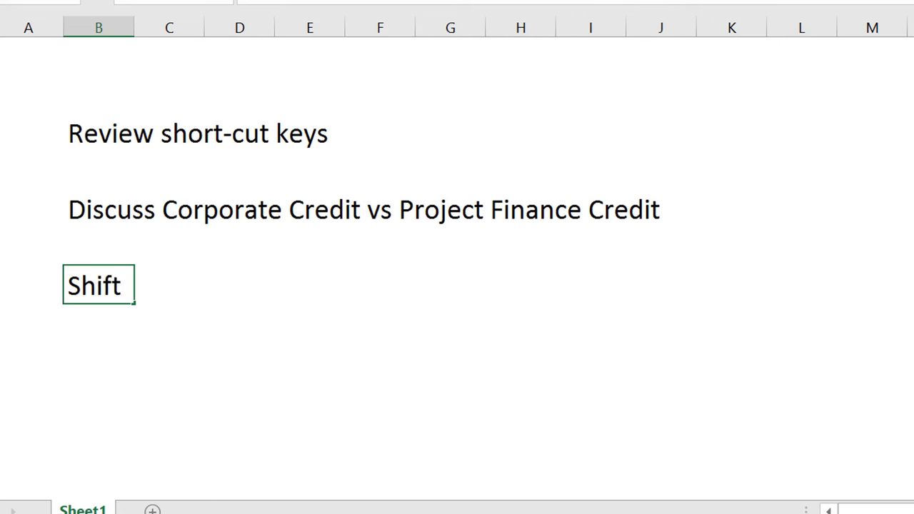
text(, FLL)
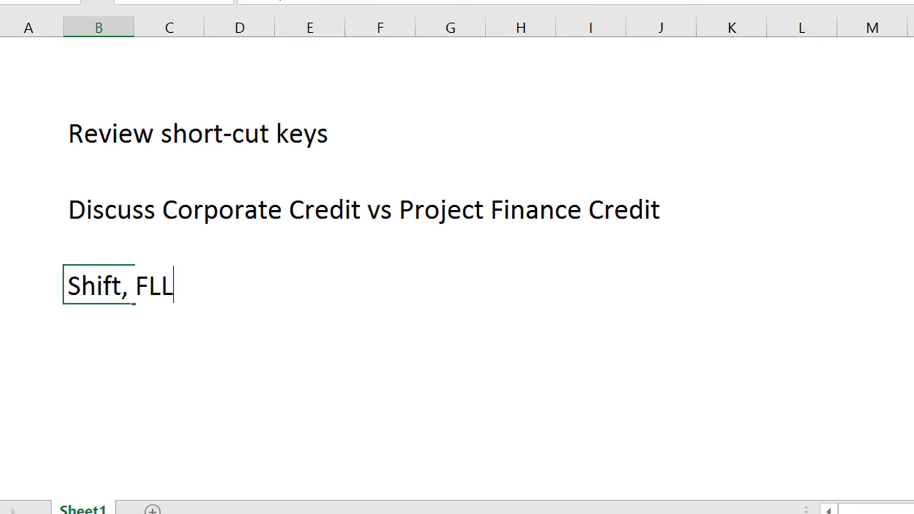
key(BackSpace)
key(BackSpace)
text(11 )
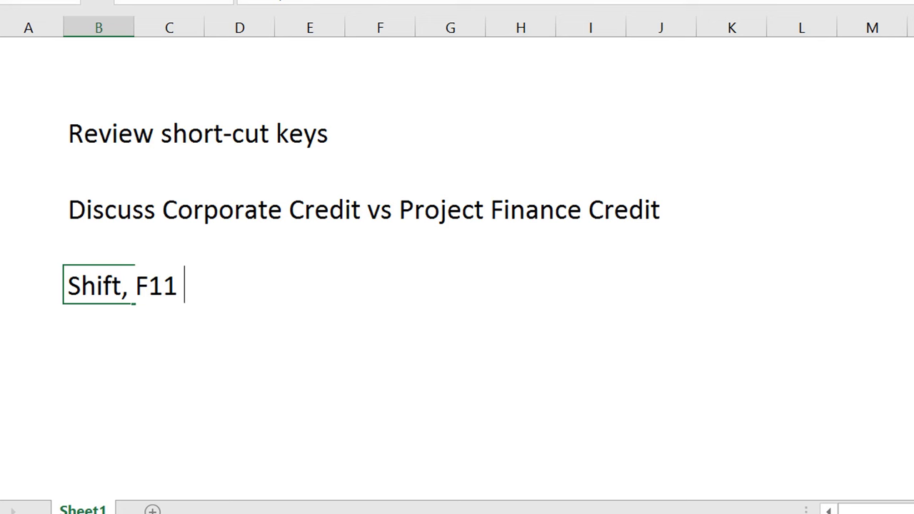
text(New Page)
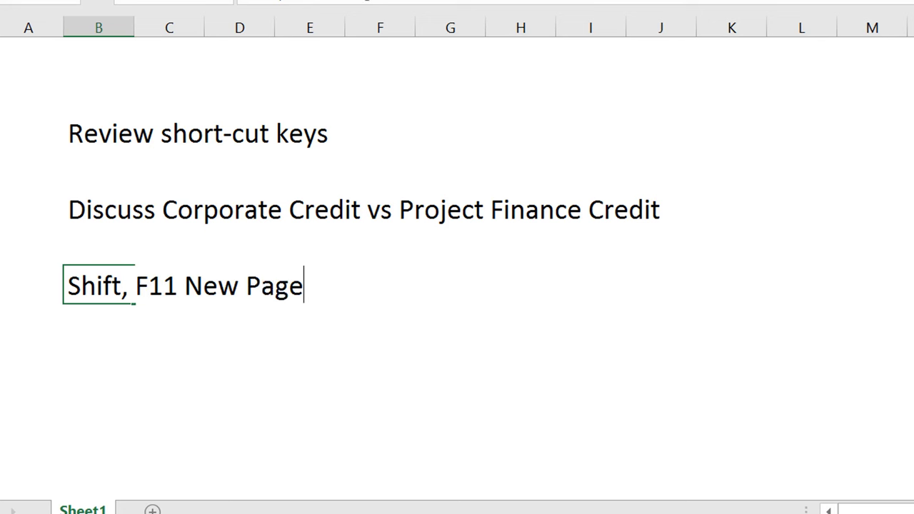
key(ctrl+Return)
Insert a blank row above the F11 note and enter "Shift, SPACE then Shift,CNTL,+" in cell B9
key(shift+space)
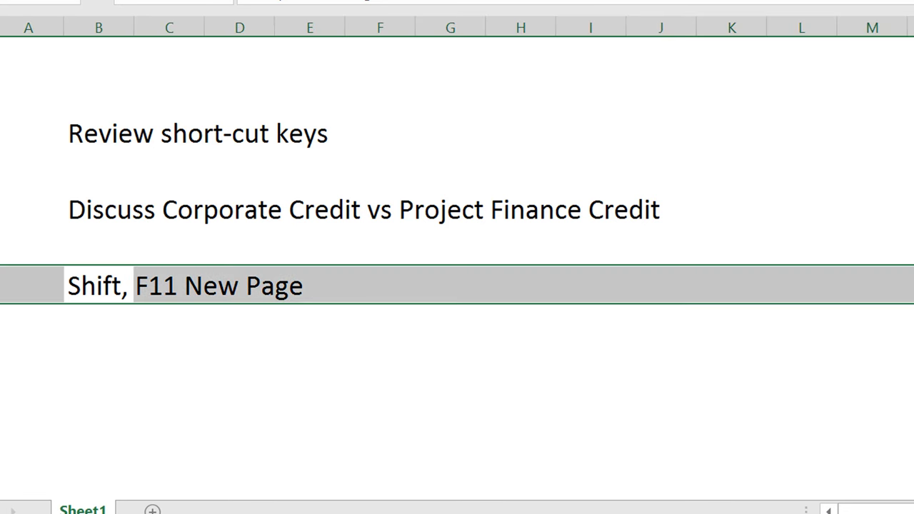
key(ctrl+shift+plus)
key(Down)
key(Down)
key(Up)
key(Down)
text(Shif)
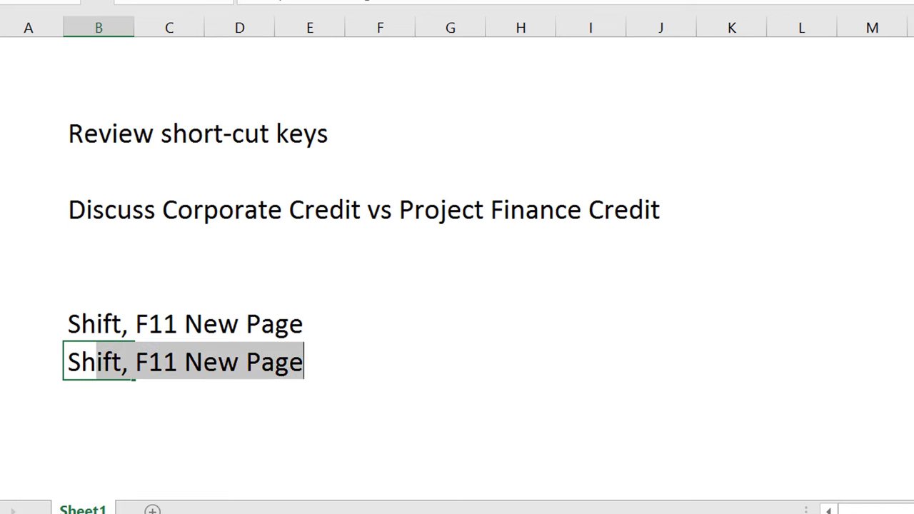
text(t)
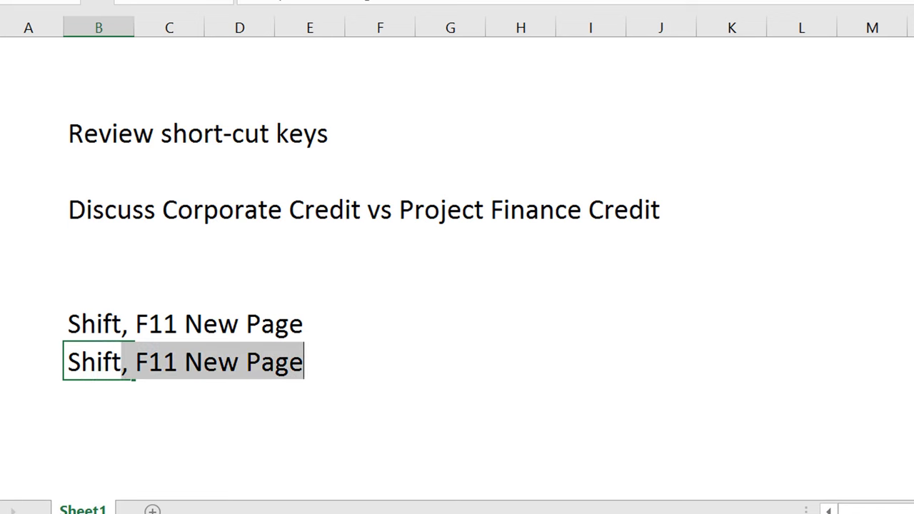
text(, SPACE)
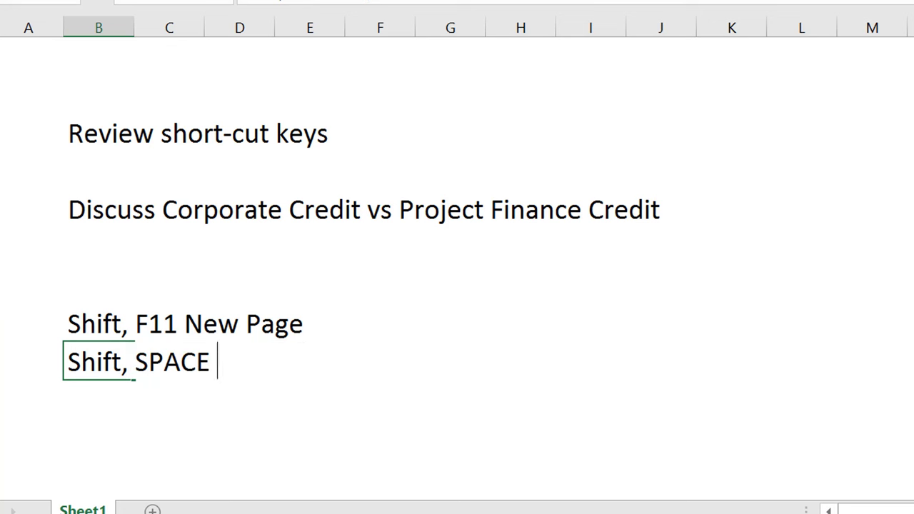
text( then S)
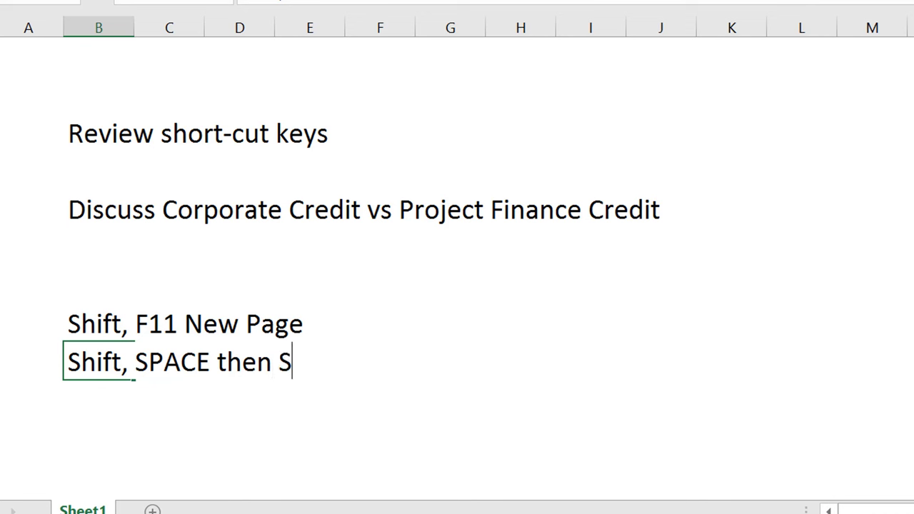
text(h)
text(ift)
text(,CN)
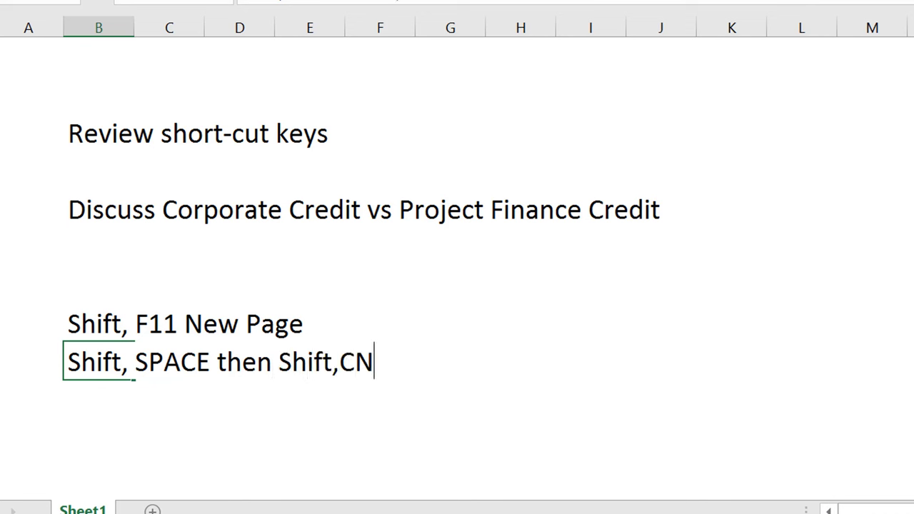
text(TL,+)
key(Return)
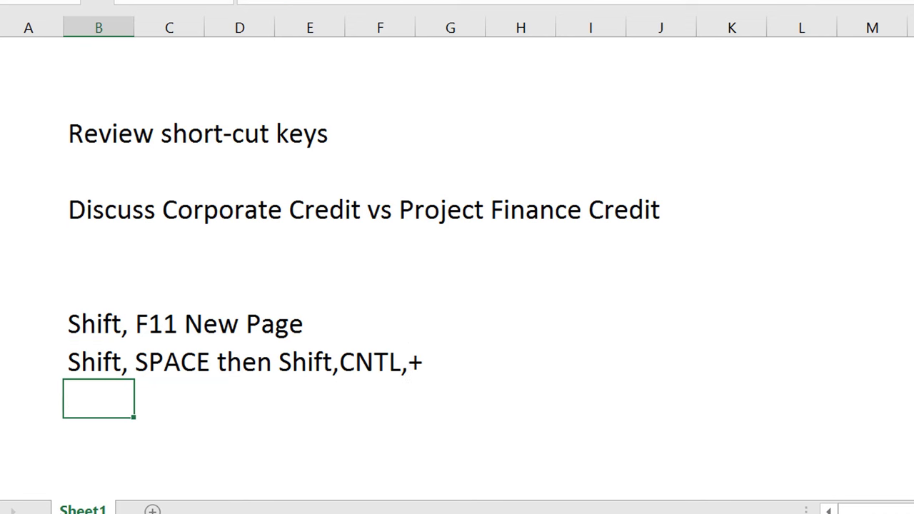
Remove "New Page" from the note in cell B8 so that it reads "Shift, F11"
click(99, 361)
shift+click(99, 398)
click(98, 398)
click(99, 362)
key(F2)
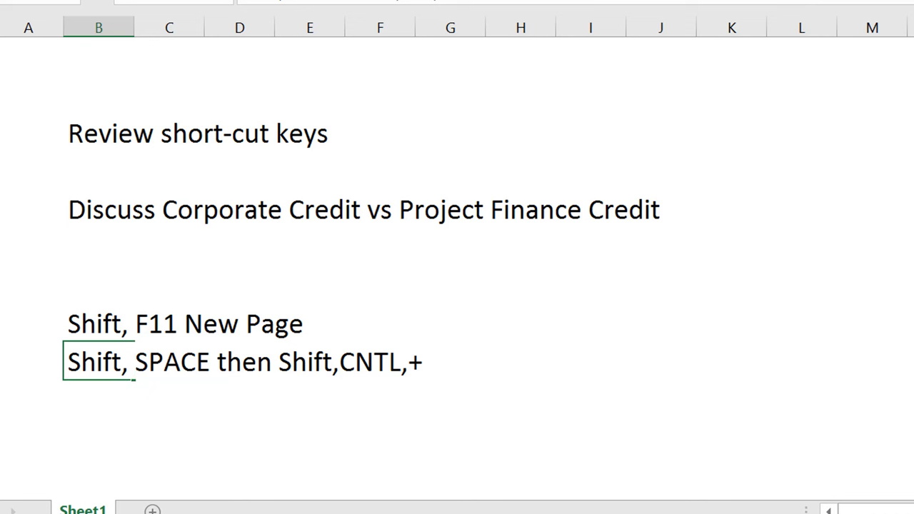
click(99, 323)
key(F2)
key(BackSpace)
key(BackSpace)
key(BackSpace)
key(BackSpace)
key(BackSpace)
key(BackSpace)
key(BackSpace)
key(BackSpace)
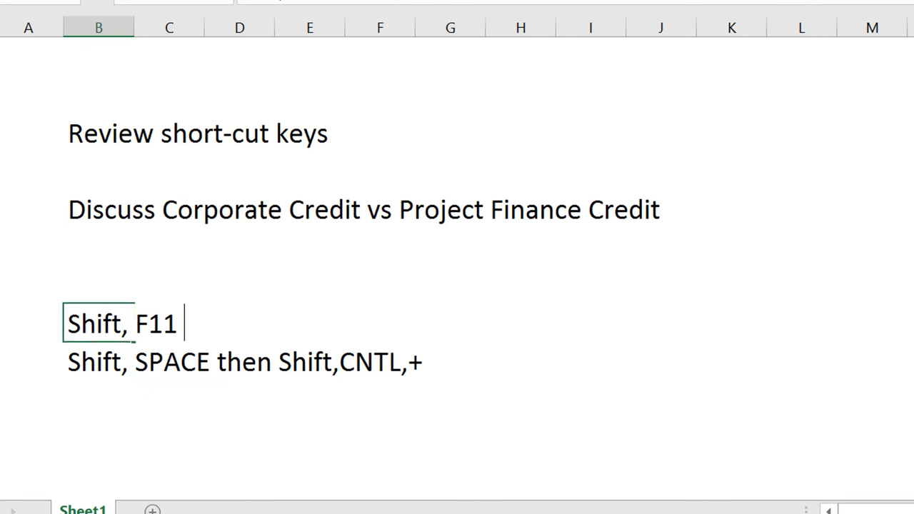
key(Return)
Enter the description "New Page" in cell I8, in line with the F11 short-cut
key(Up)
key(Right)
key(Right)
key(Right)
key(Right)
key(Right)
key(Right)
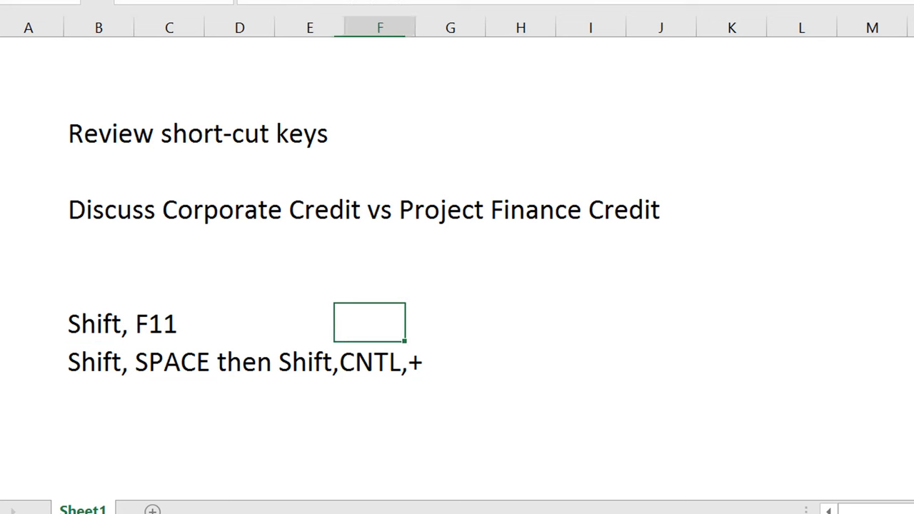
key(Right)
text(New )
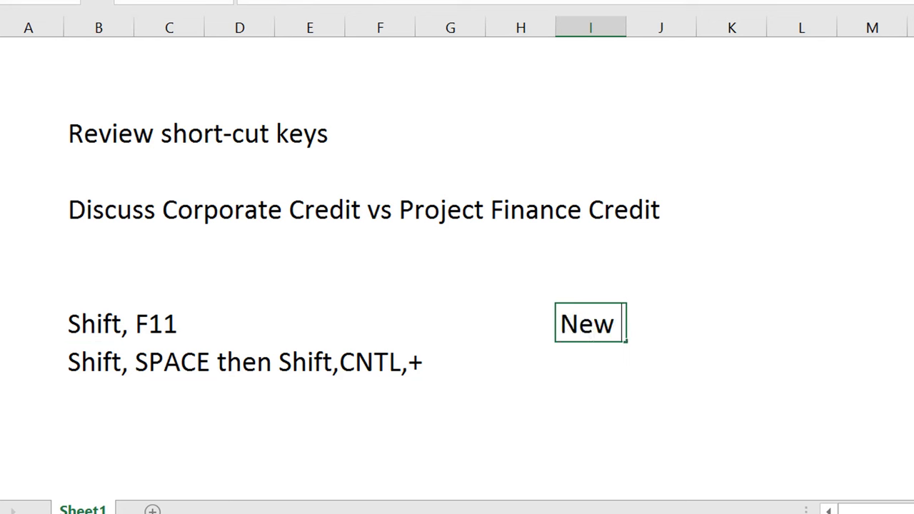
text(Page)
key(Return)
Enter the description "Inserting Line" in cell I9 for the Shift, SPACE short-cut
key(Left)
key(Left)
key(Left)
key(Left)
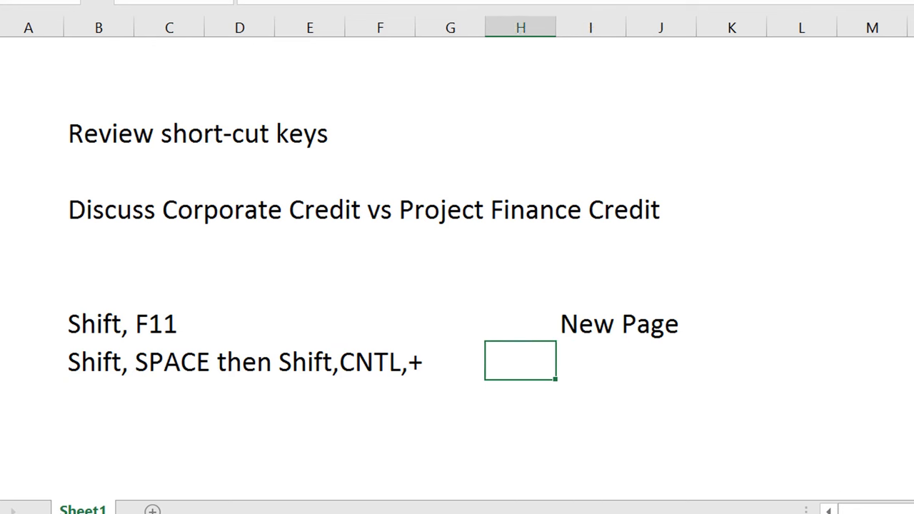
key(Right)
key(Right)
key(Right)
key(Right)
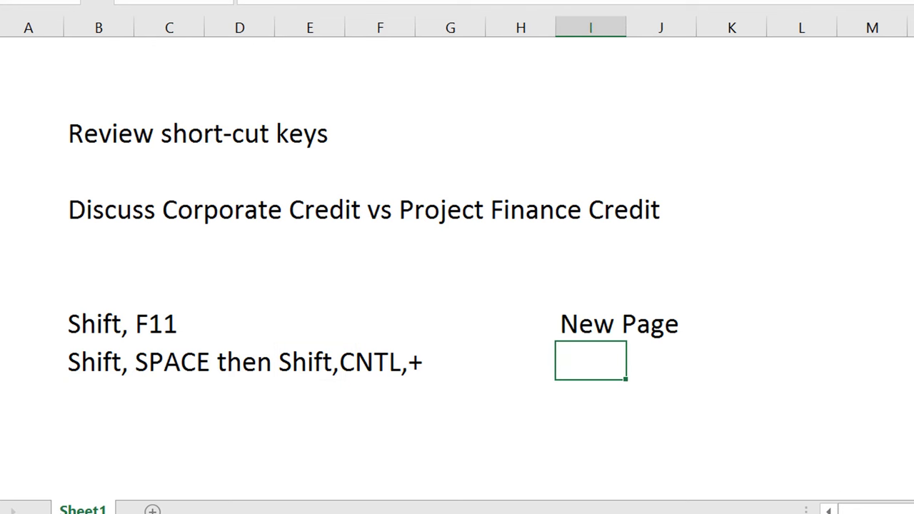
text(Inserting)
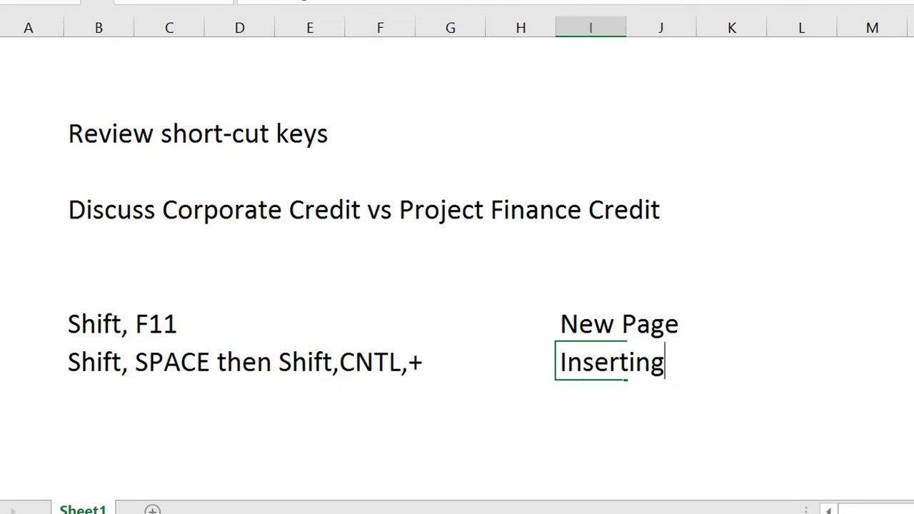
text( Line)
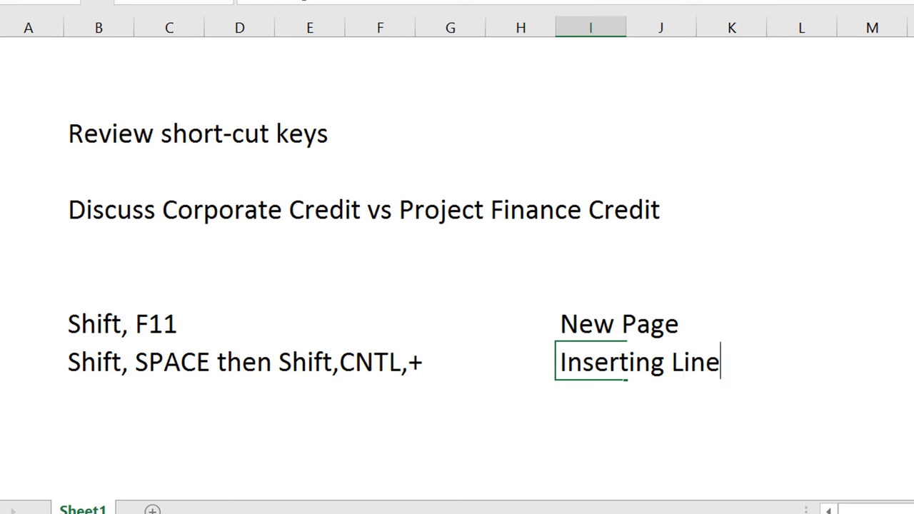
key(Return)
Copy the whole "Inserting Line" short-cut row 9 down into row 10
key(Left)
key(Left)
key(Left)
key(Left)
key(Left)
key(Left)
key(Up)
key(Left)
key(shift+space)
key(shift+Down)
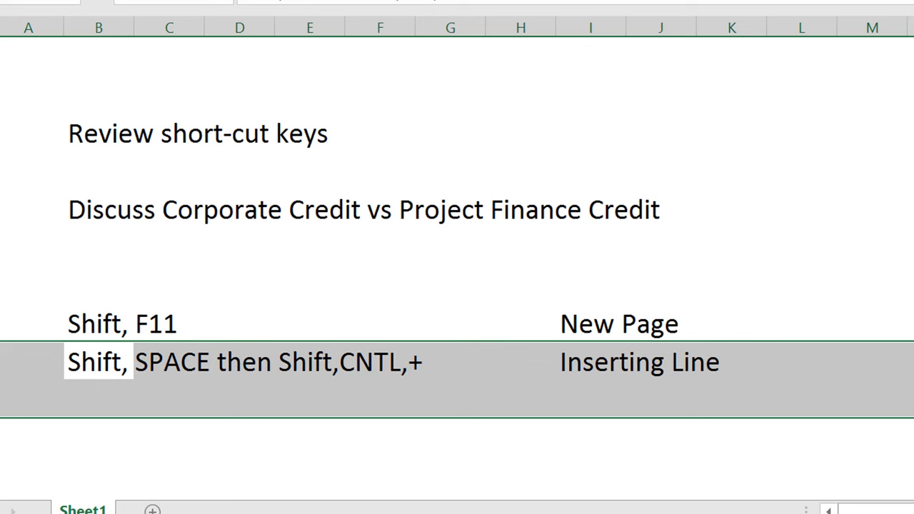
key(ctrl+d)
Insert a blank row between the original short-cut row and its copy in row 10
key(Down)
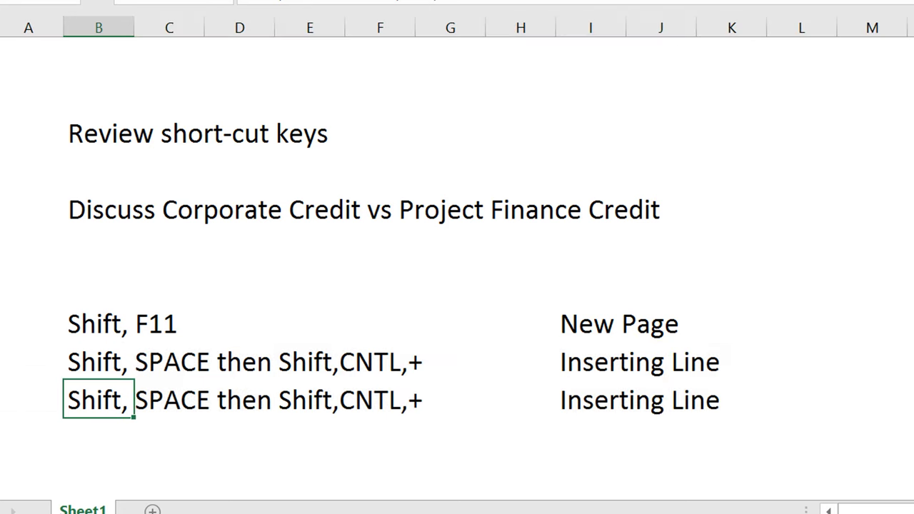
key(shift+space)
key(ctrl+shift+plus)
key(Left)
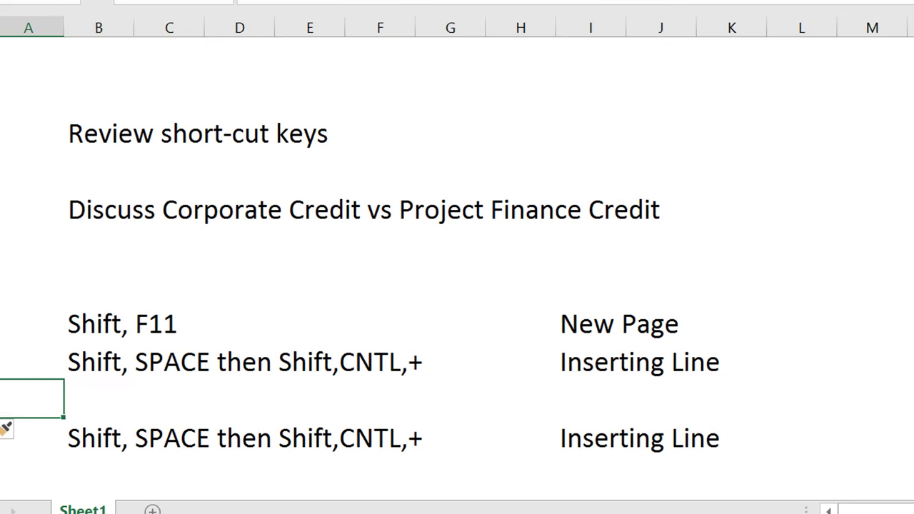
Enter "CNTL, D" in cell B12, directly below the copied short-cut row
key(Right)
text(C)
key(BackSpace)
key(Down)
key(Down)
text(CNT)
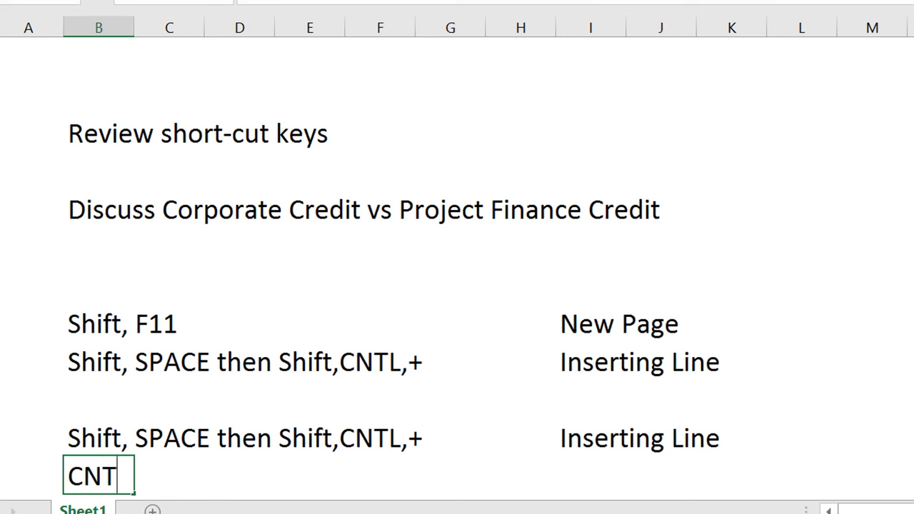
text(L, D to)
key(BackSpace)
key(BackSpace)
key(ctrl+Return)
Enter the description "Copy Down" in cell I12 for the CNTL, D short-cut
key(Right)
key(Right)
key(Right)
key(Right)
key(Right)
key(Right)
key(Right)
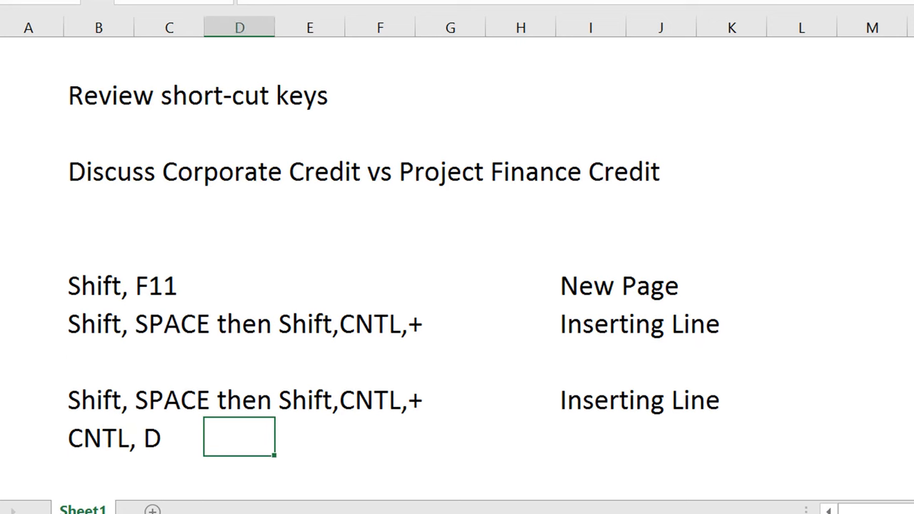
text(Co)
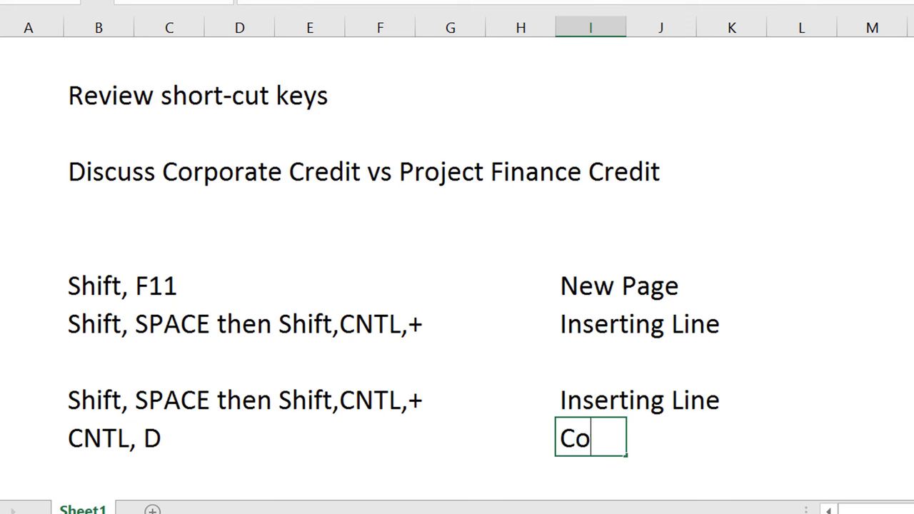
text(py Down)
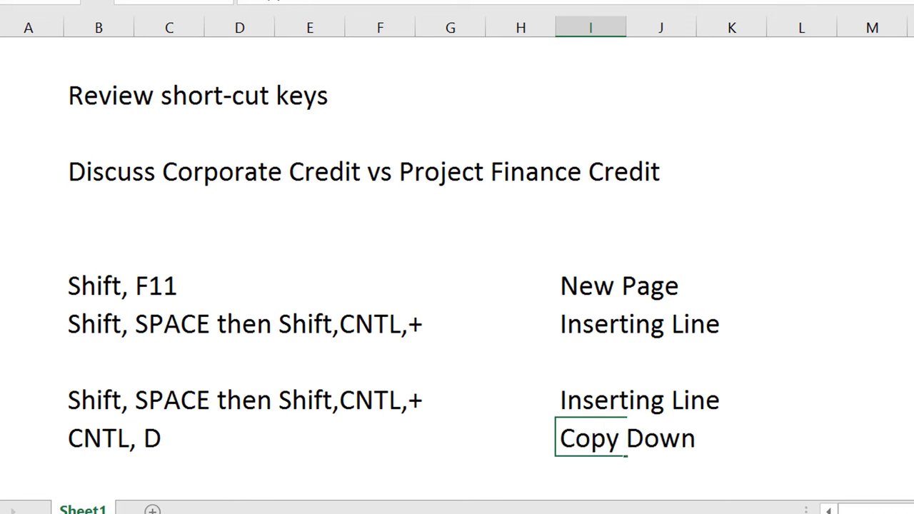
key(Return)
Try filling "Copy Down" from cell I12 across to M12 with Fill Right, and undo the fill
key(Left)
key(Left)
key(Left)
key(Left)
key(Left)
key(Left)
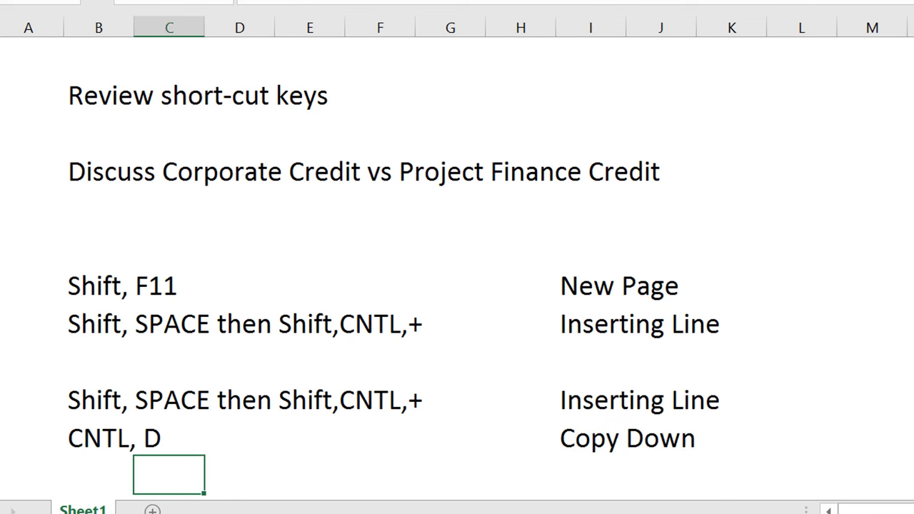
key(Left)
key(Up)
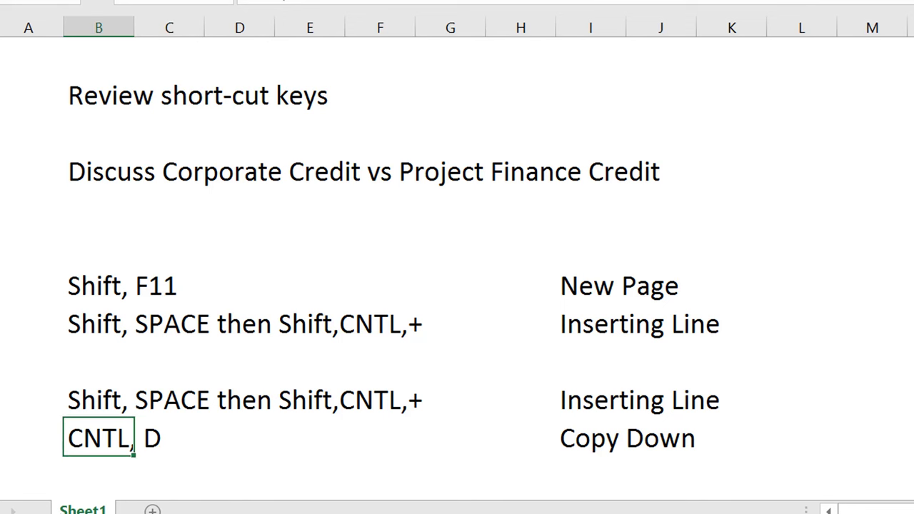
key(Right)
key(Right)
key(Right)
key(Right)
key(Right)
key(Right)
key(Right)
key(shift+Right)
key(shift+Right)
key(shift+Right)
key(shift+Right)
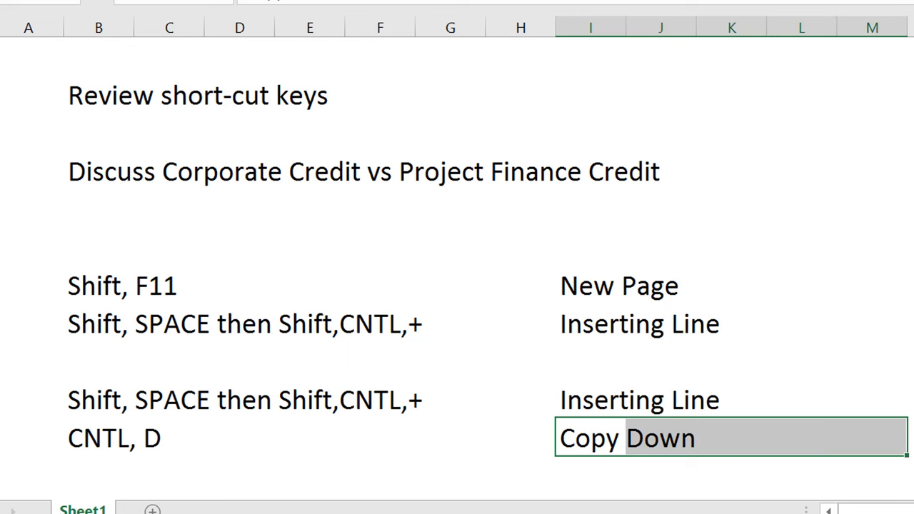
key(ctrl+r)
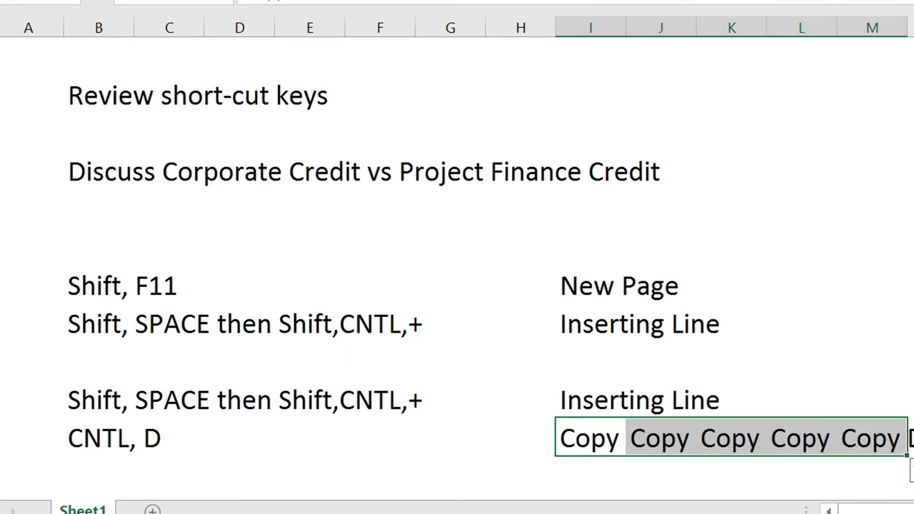
key(ctrl+z)
Enter "CNTL,Z" in the empty column B cell directly above the Shift, F11 short-cut
key(Left)
key(Left)
key(Left)
key(Left)
key(Left)
key(Up)
key(Up)
key(Up)
key(Up)
key(Left)
key(Left)
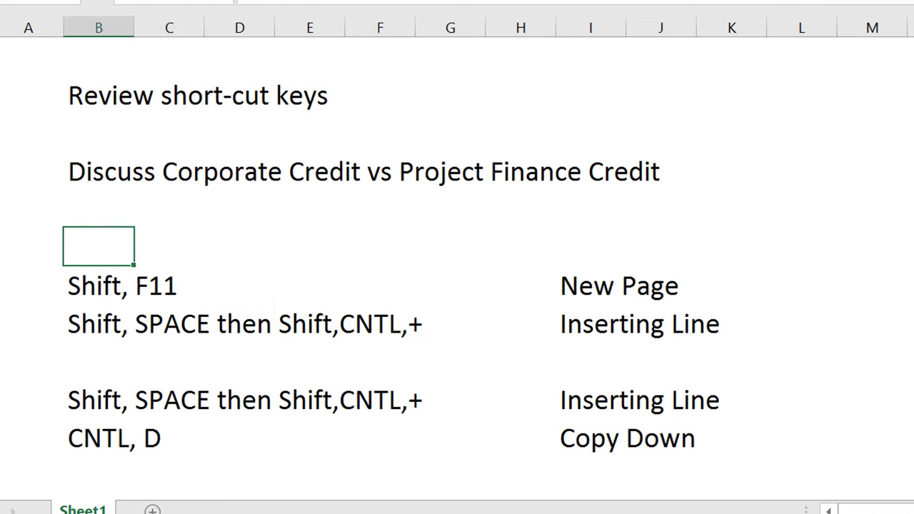
text(CNTL,)
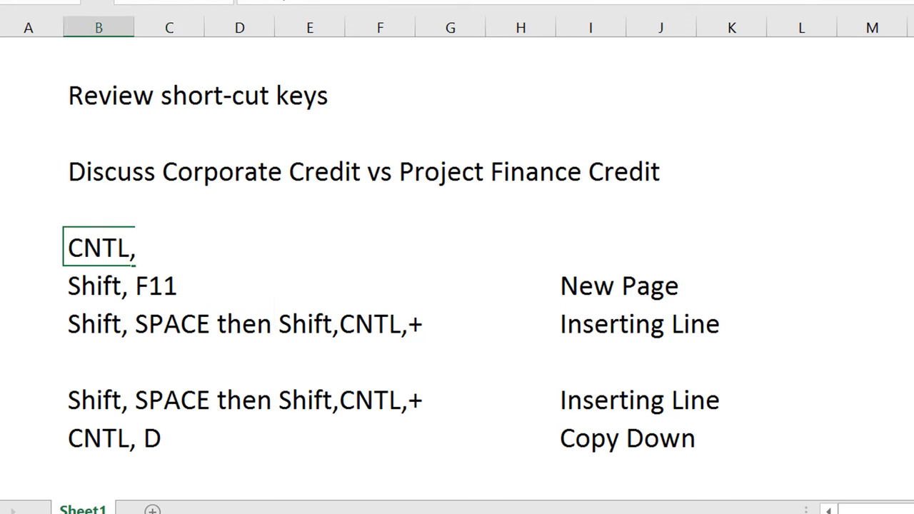
text(Z)
key(Return)
Enter the description "Undo" in column I for the CNTL,Z short-cut
key(Up)
key(Right)
key(Right)
key(Right)
key(Right)
key(Right)
key(Right)
key(Right)
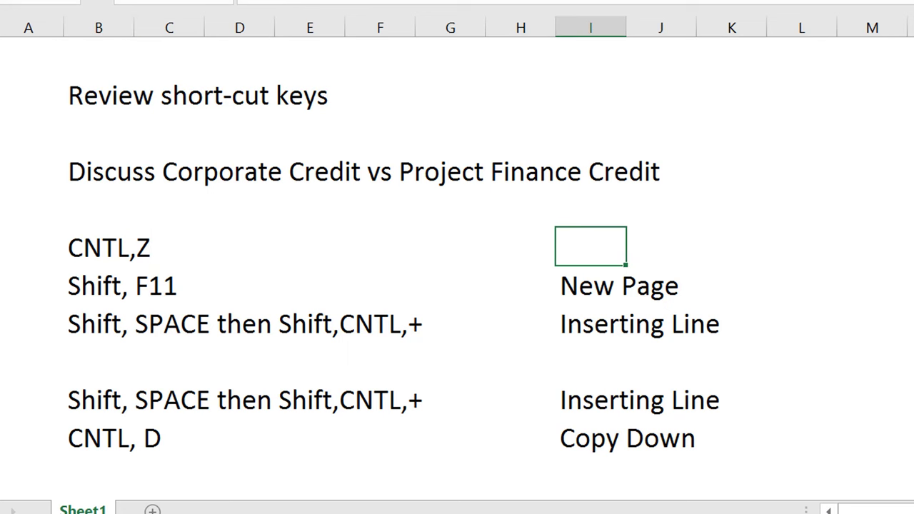
text(Undo)
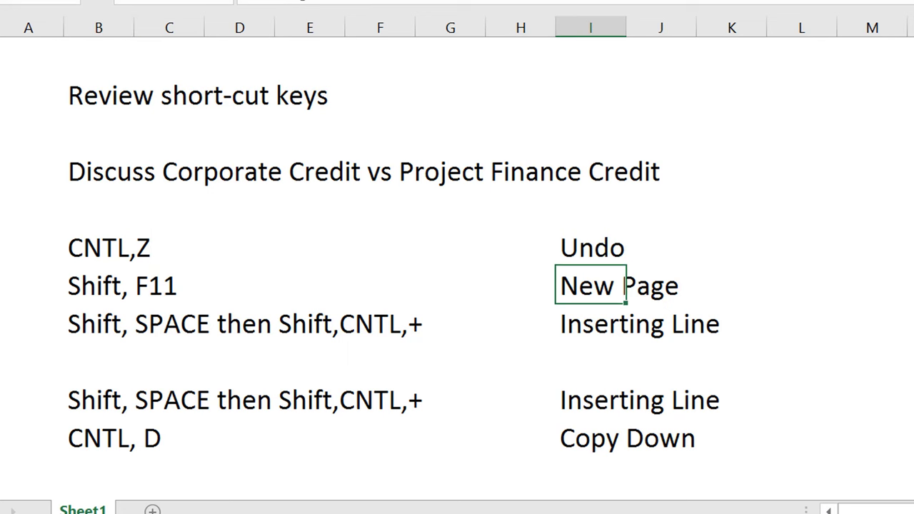
Insert a blank row between the CNTL,Z row and the Shift, F11 row
key(shift+space)
key(ctrl+shift+plus)
key(Left)
key(Left)
key(Left)
key(Left)
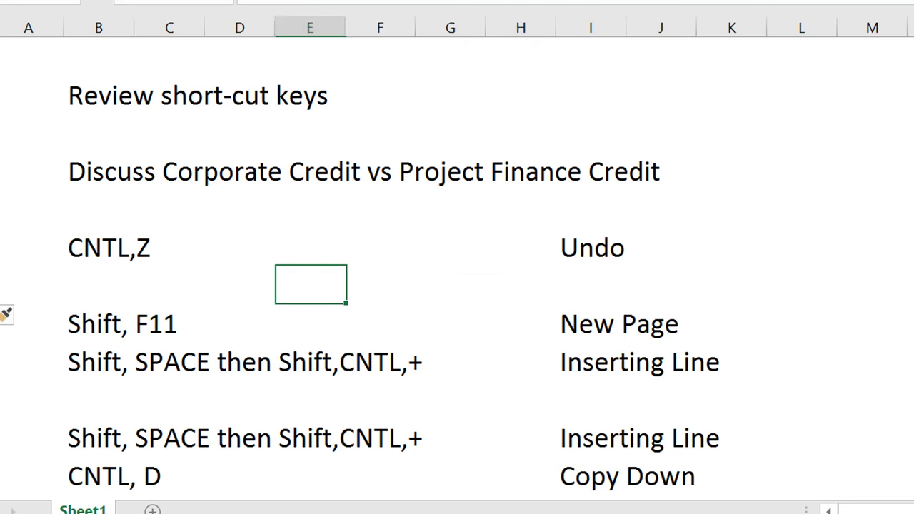
key(Left)
key(Left)
key(Left)
Insert a cell in column B below CNTL,Z, shifting the entries down, and undo and redo the insertion
key(ctrl+shift+plus)
key(Return)
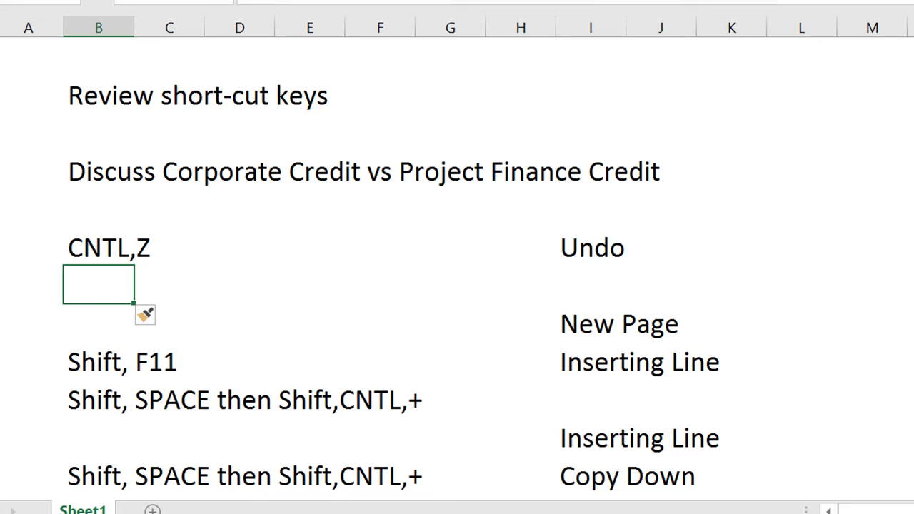
key(ctrl+z)
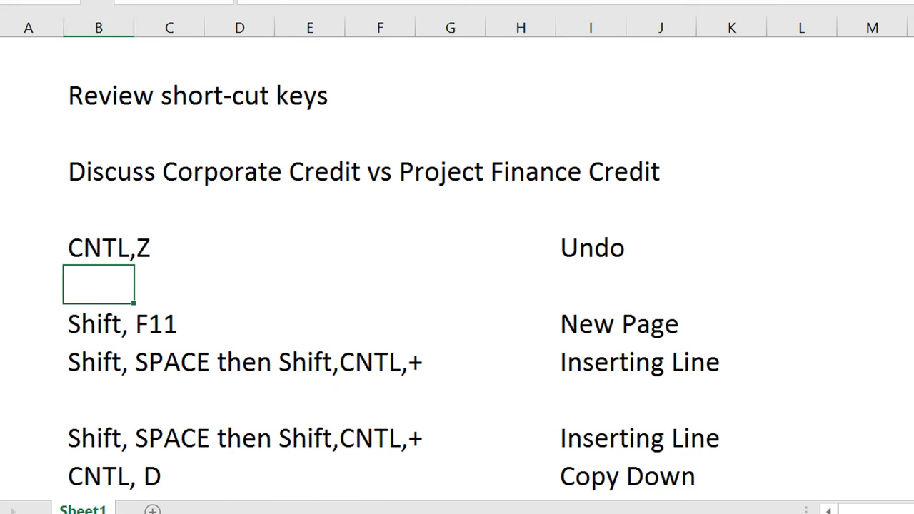
key(ctrl+y)
Enter "CNTL,Y" in column B below CNTL,Z, with the description "Redo" in column I
text(CNTL,)
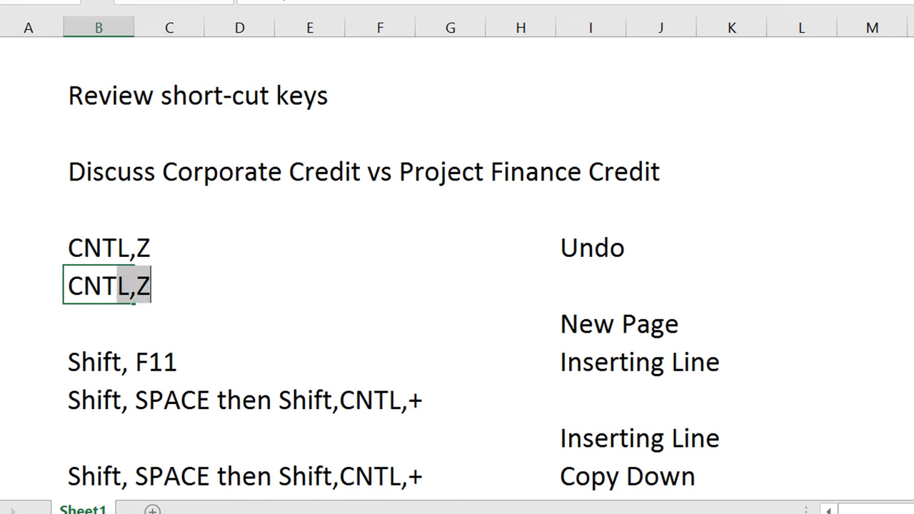
text(Y)
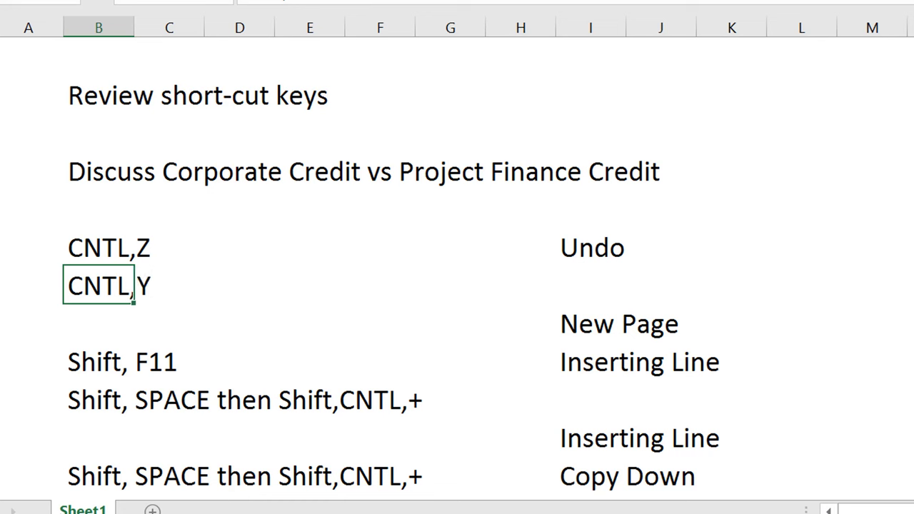
key(Right)
key(Right)
key(Right)
key(Right)
key(Right)
key(Right)
key(Right)
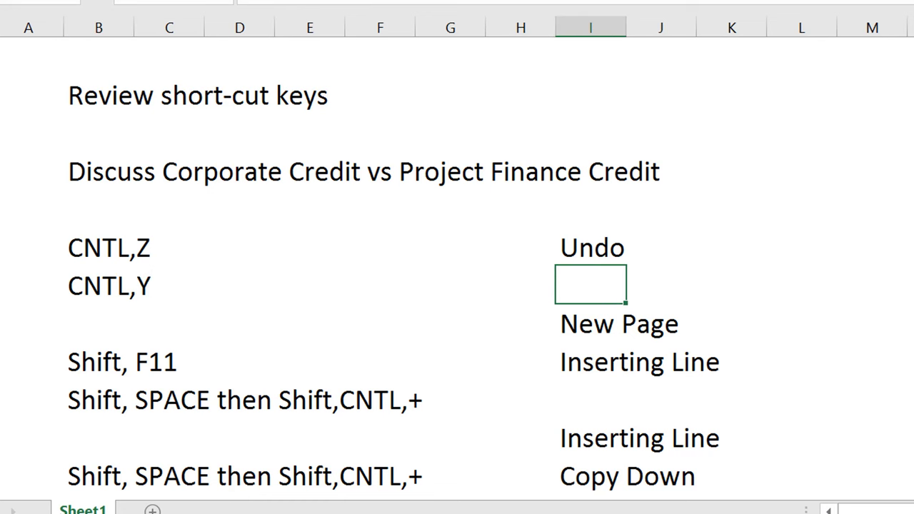
text(Redo)
Enter "CNTL, N" in column B on the row with the New Page description
key(Down)
key(Down)
key(Down)
key(Down)
key(Down)
key(Up)
key(Up)
key(Up)
key(Up)
key(Left)
key(Left)
key(Left)
key(Left)
key(Left)
key(Left)
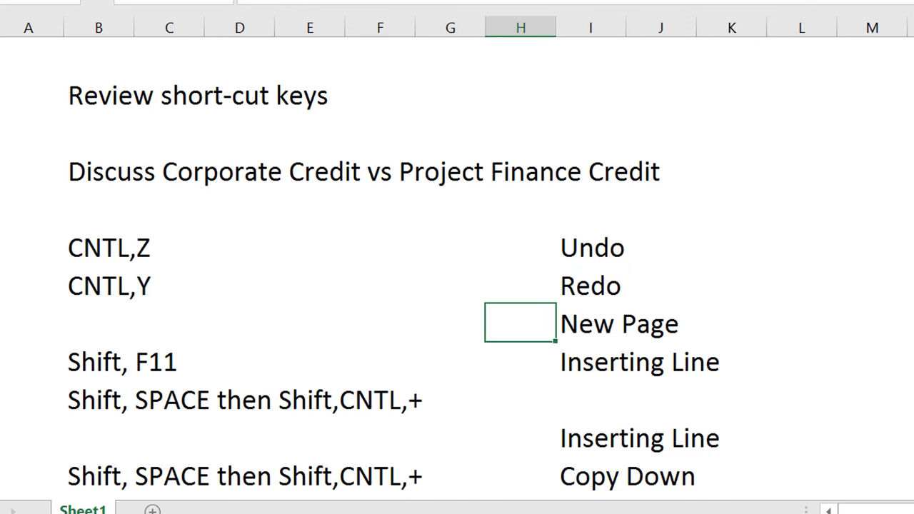
key(Left)
text(CNTL, )
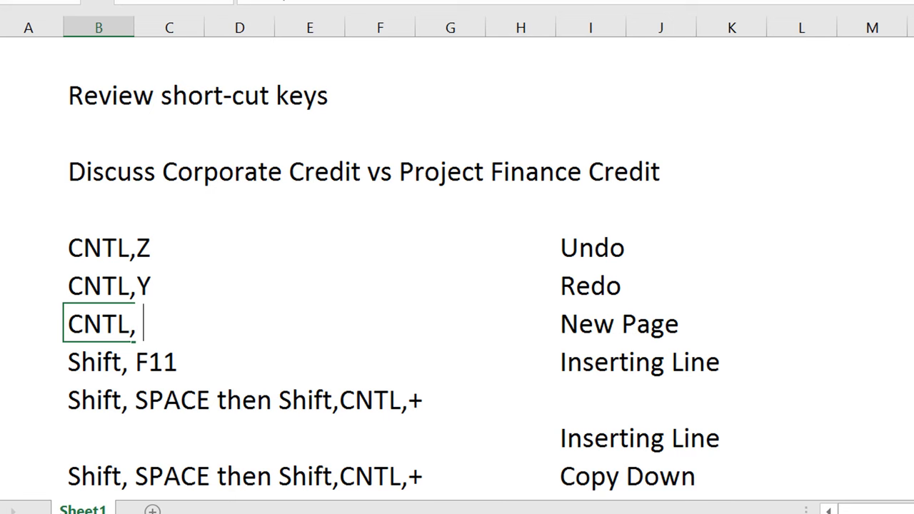
text(N)
key(Return)
Change the second Shift, SPACE short-cut in column B to "Shift, SPACE then Shift,CNTL,-"
key(Down)
key(Down)
key(Down)
key(Down)
key(Down)
key(Down)
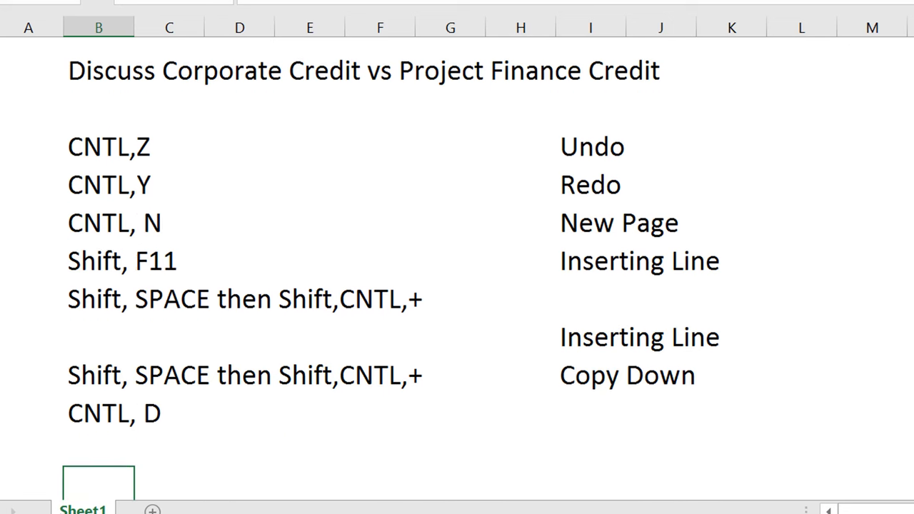
key(Up)
key(Up)
key(Up)
key(Up)
key(Up)
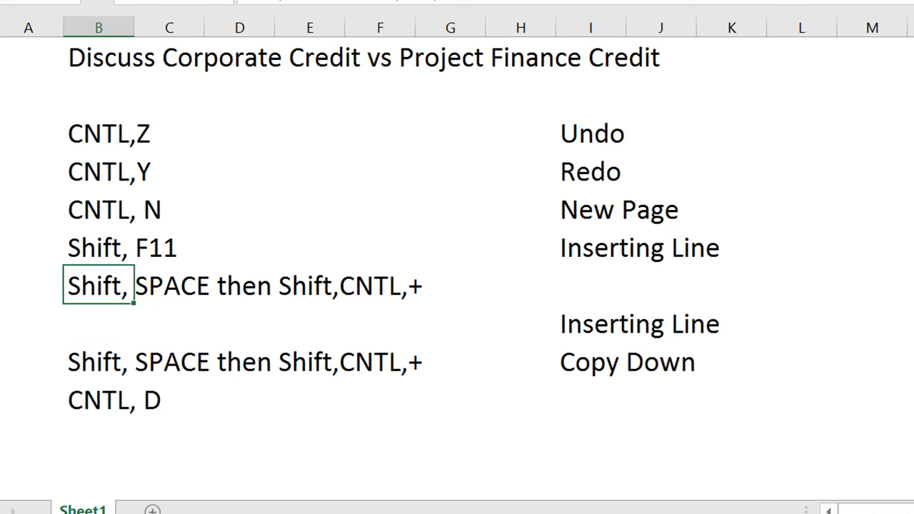
key(Down)
key(Down)
key(BackSpace)
text(9)
key(BackSpace)
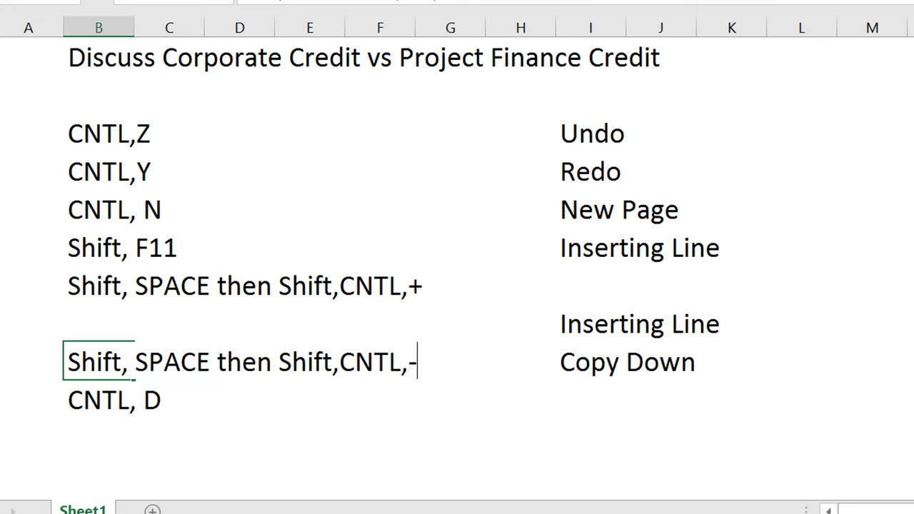
text(-)
key(Return)
Delete the entire row between the two Shift, SPACE short-cuts
key(Up)
key(Up)
key(shift+space)
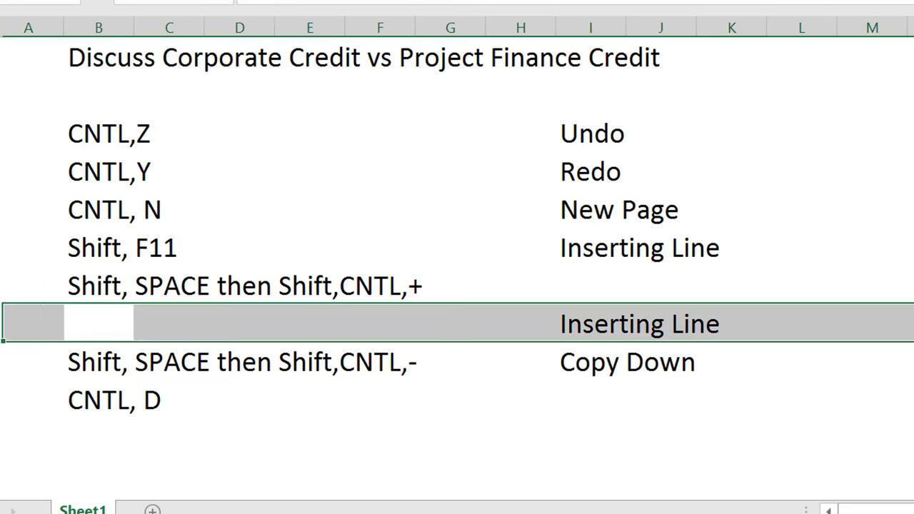
key(ctrl+minus)
click(169, 325)
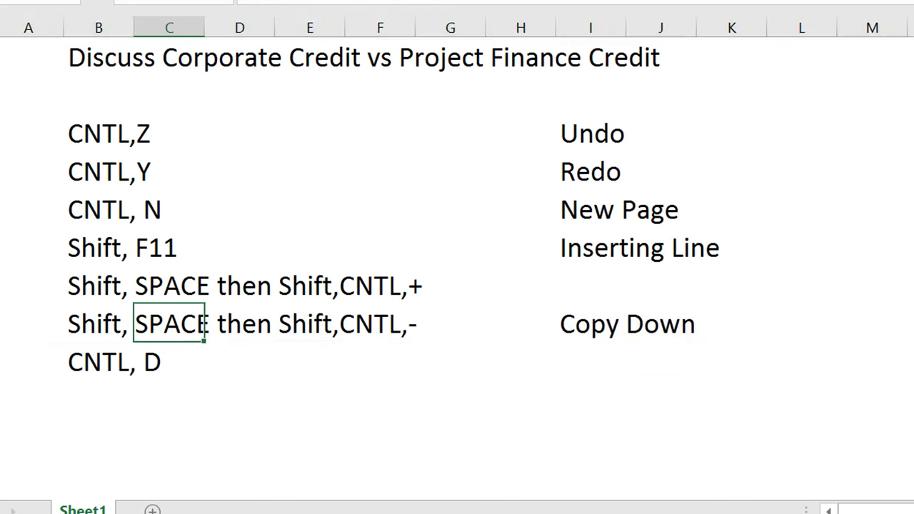
Move the "Inserting Line" description down one row, beside the Shift, SPACE then Shift,CNTL,+ short-cut
click(168, 248)
click(239, 286)
key(Right)
key(Right)
key(Right)
key(Right)
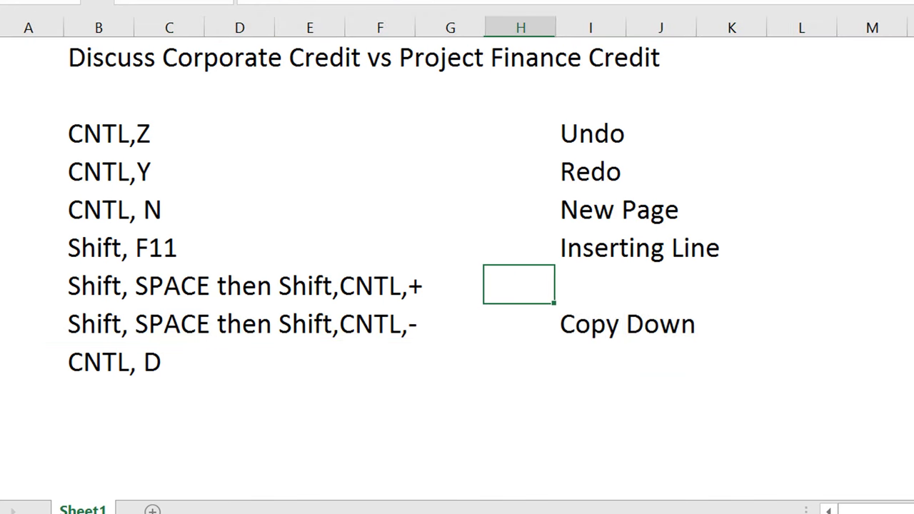
key(Up)
key(Right)
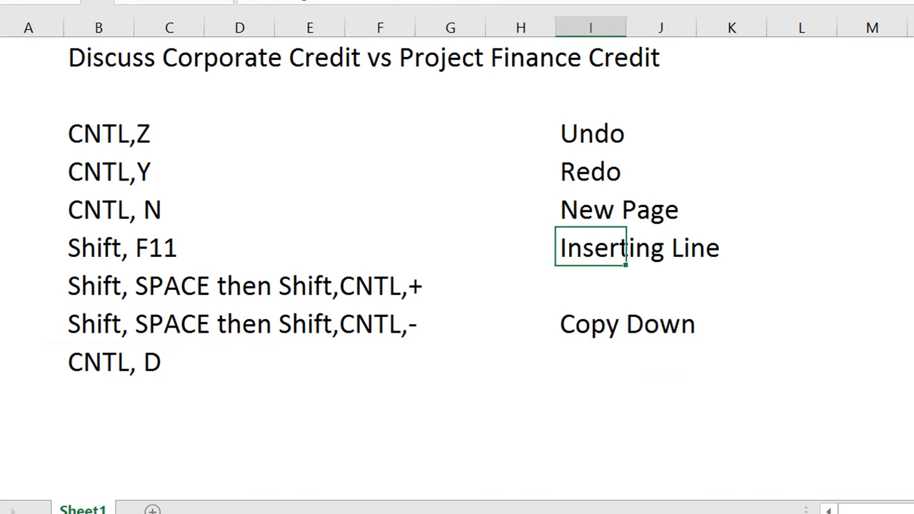
key(Up)
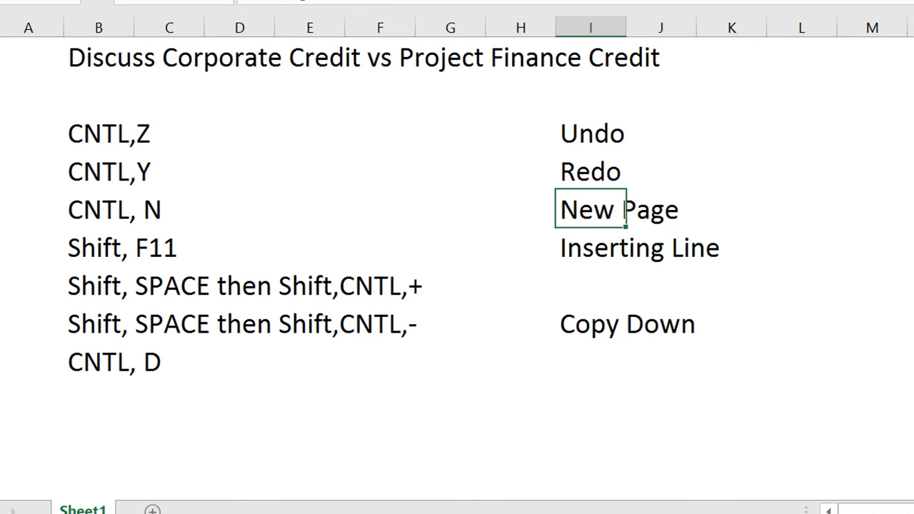
key(Down)
key(ctrl+c)
key(Down)
key(ctrl+v)
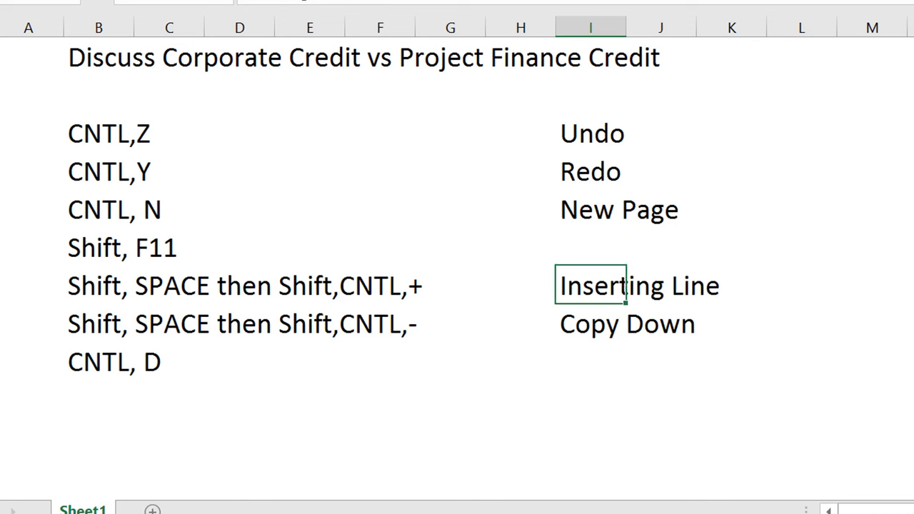
Move the "Copy Down" description down one row, beside the CNTL, D short-cut
click(590, 324)
key(ctrl+x)
key(Down)
key(ctrl+v)
Fill "Inserting Line" down one cell in column I and replace the copy's text with "Delete Line"
key(Up)
key(Up)
key(shift+Down)
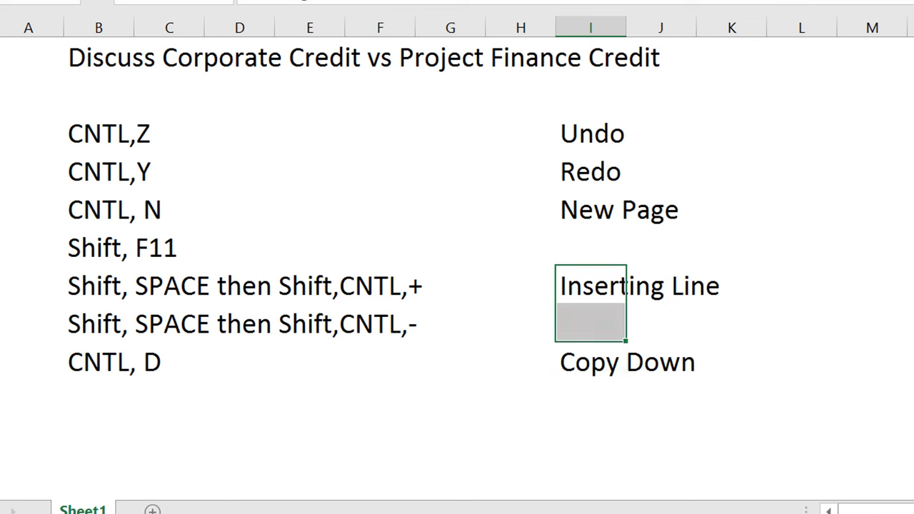
key(ctrl+d)
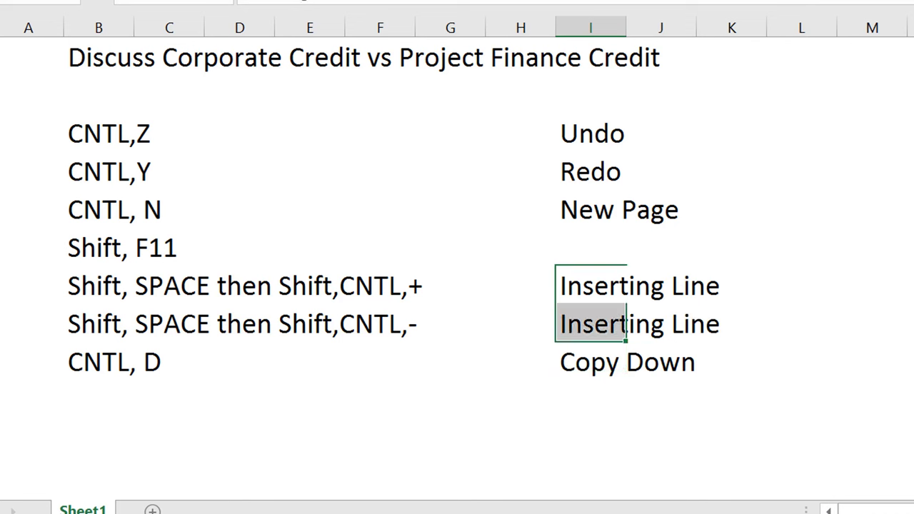
key(ctrl+v)
click(591, 324)
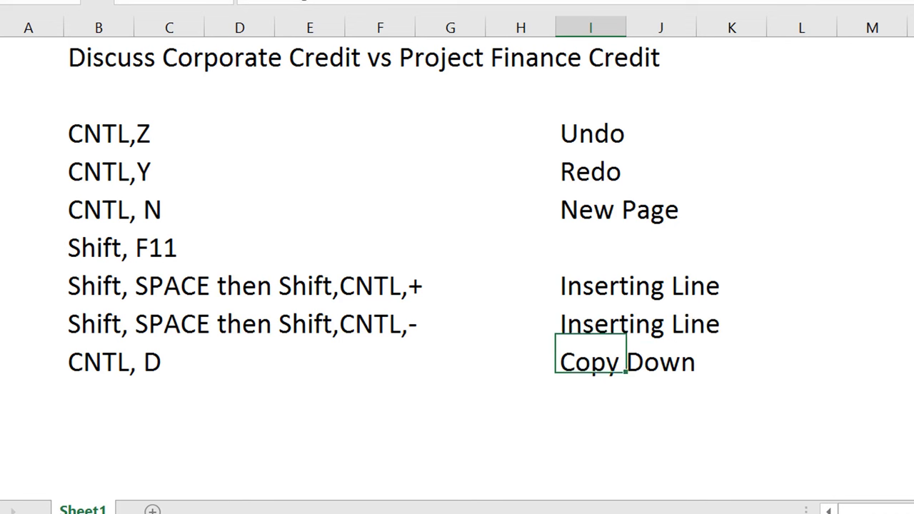
key(F2)
key(BackSpace)
key(BackSpace)
key(BackSpace)
key(BackSpace)
key(BackSpace)
key(BackSpace)
key(BackSpace)
key(BackSpace)
key(BackSpace)
key(BackSpace)
key(BackSpace)
key(BackSpace)
key(BackSpace)
key(BackSpace)
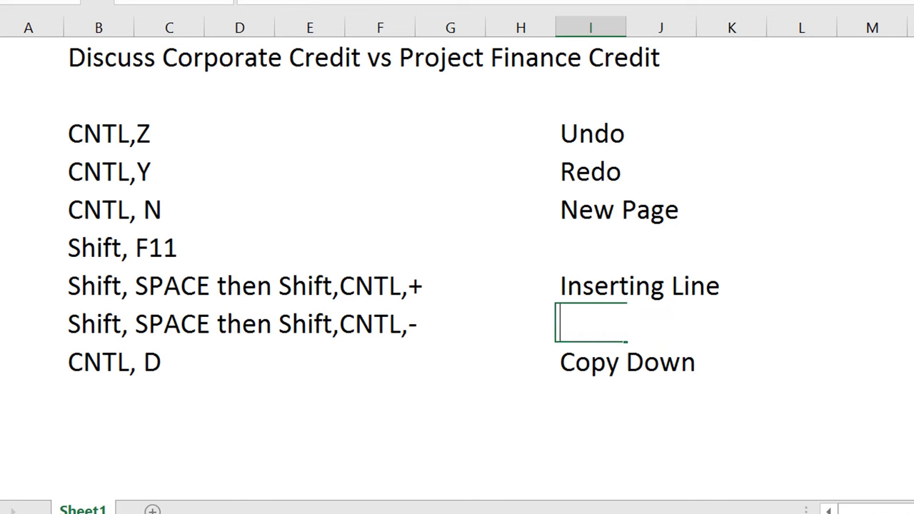
text(Delete Line)
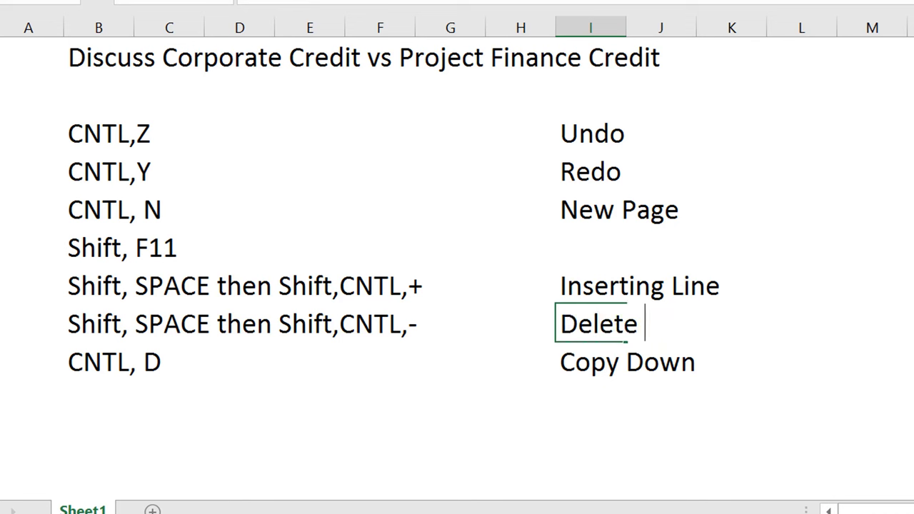
key(Return)
Fill the CNTL, D short-cut down one cell in column B and change the copy to "CNTL, R"
key(Down)
key(Left)
key(Left)
key(Left)
key(Left)
key(Left)
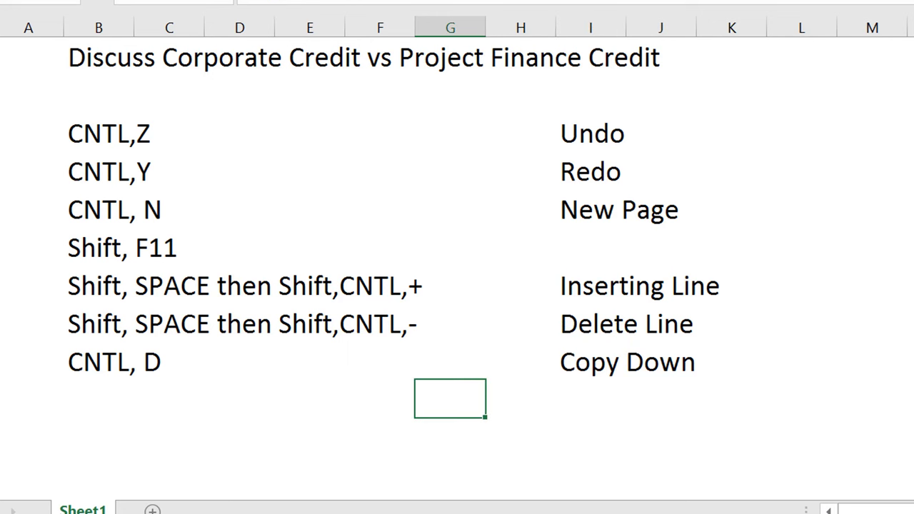
key(Left)
key(Left)
key(Up)
key(shift+Down)
key(ctrl+d)
key(Down)
key(F2)
key(BackSpace)
text(R)
key(Return)
Enter "Copy Right (After Selection)" in column I beside the CNTL, R short-cut
key(Up)
key(Right)
key(Right)
key(Right)
key(Right)
key(Right)
key(Right)
key(Right)
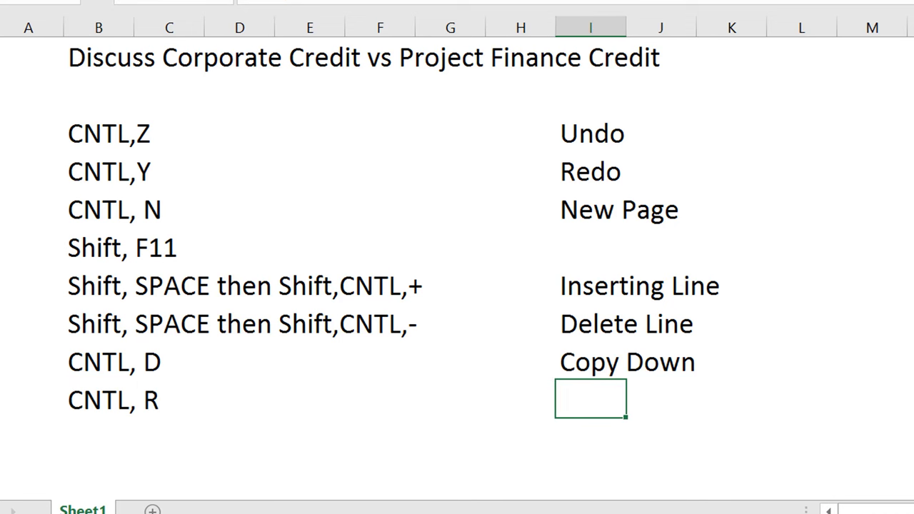
text(Copy R)
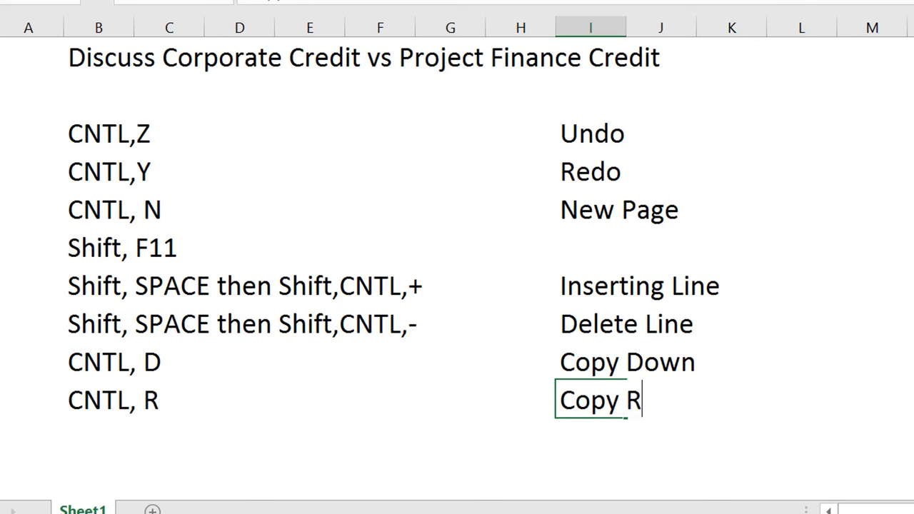
text(ight ()
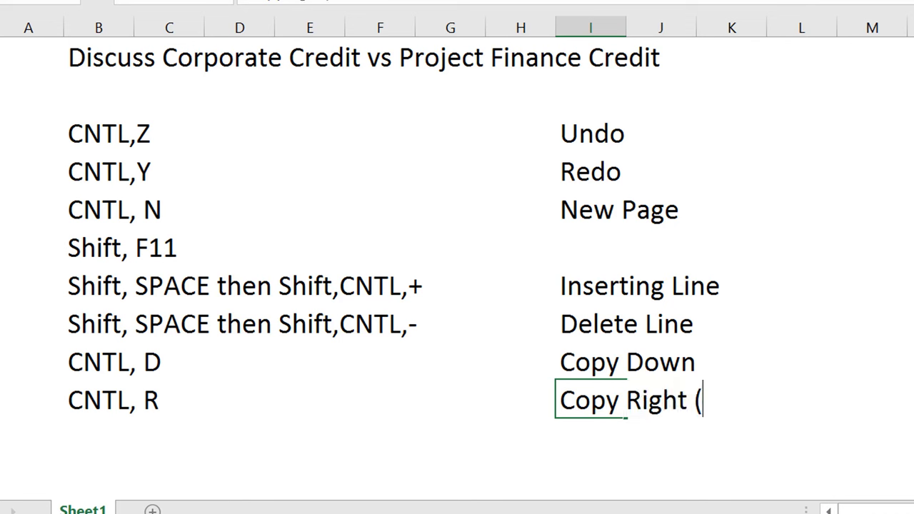
text(A)
text(fete)
key(BackSpace)
key(BackSpace)
key(BackSpace)
text(ter Selection))
key(Return)
Append "(After Selection)" to the "Copy Down" description beside CNTL, D
key(Up)
key(Up)
text((AFter)
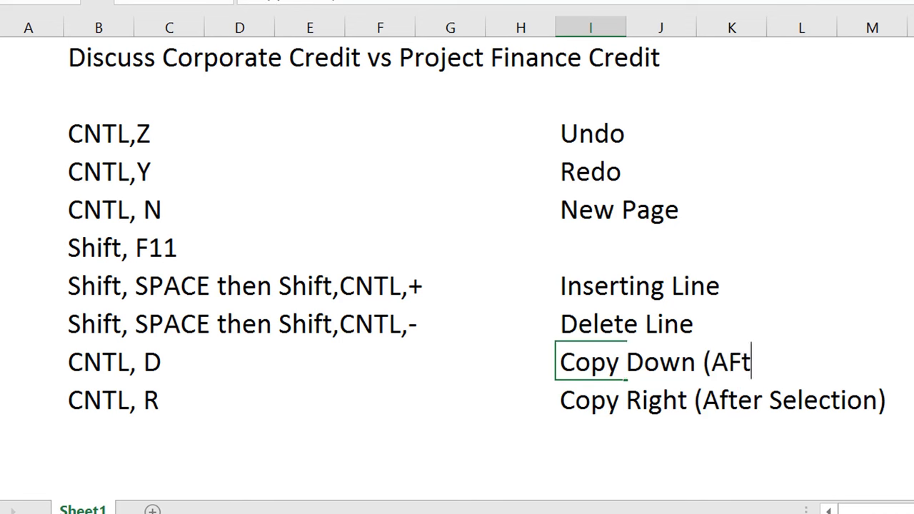
key(BackSpace)
key(BackSpace)
key(BackSpace)
key(BackSpace)
text(fter )
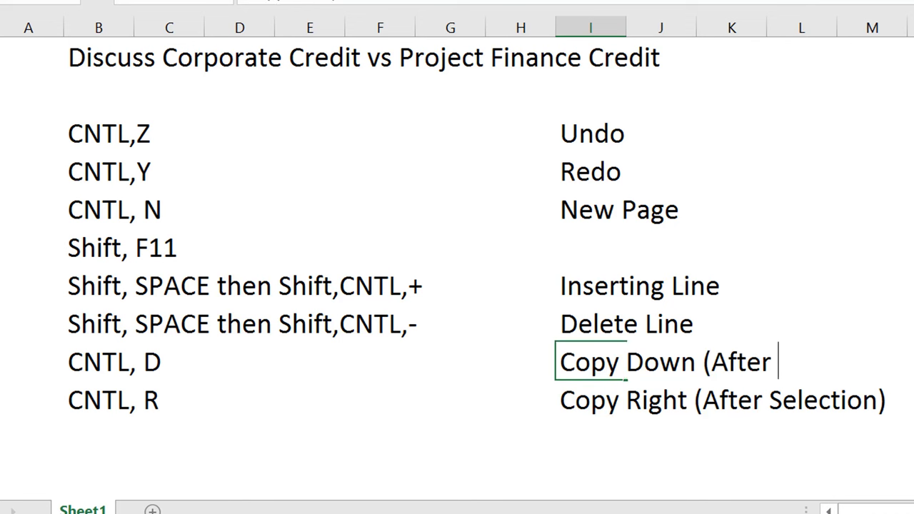
text(Selection))
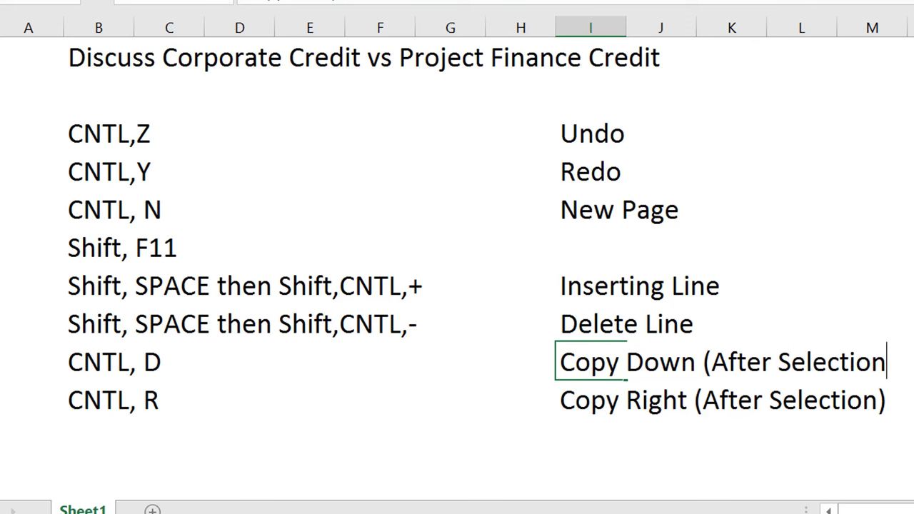
key(Return)
Enter the short-cut "Shift, Right or Shift, Left or Shift Down" in column B, directly below CNTL, R
key(Down)
key(Left)
key(Left)
key(Left)
key(Left)
key(Left)
key(Left)
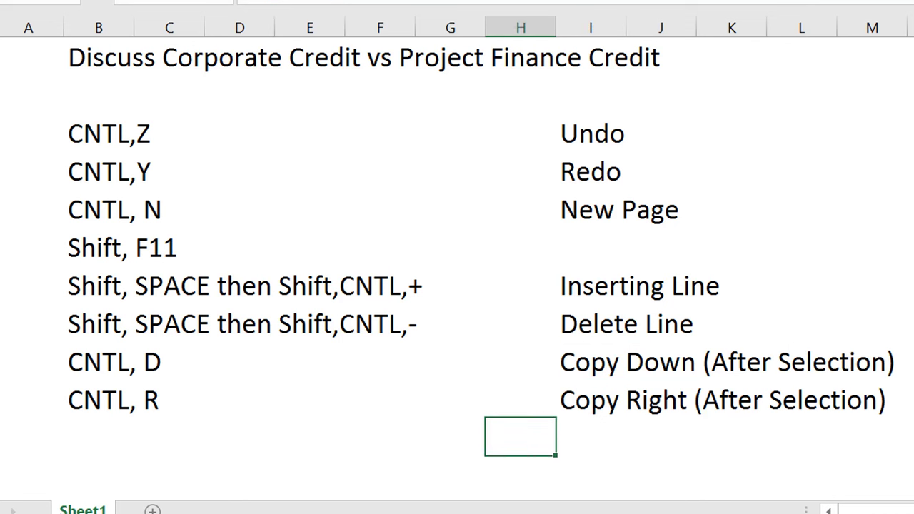
key(Left)
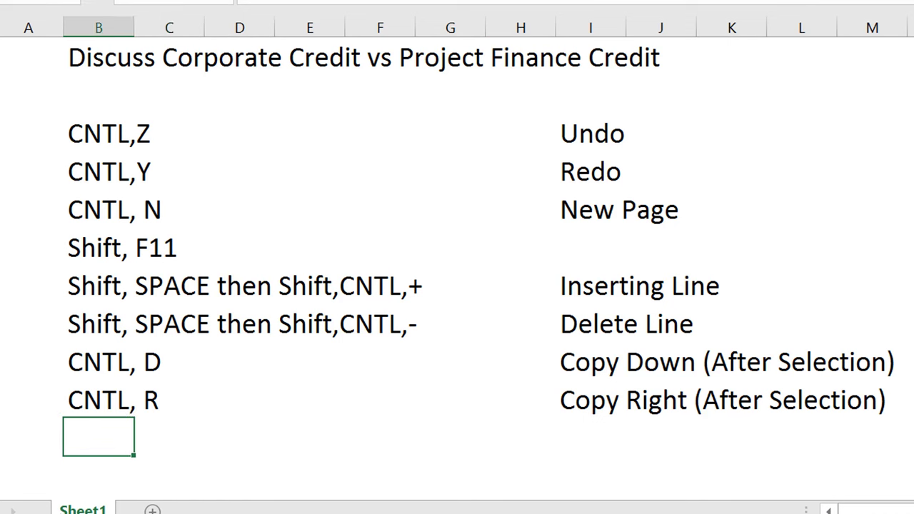
key(shift+Right)
key(shift+Right)
key(shift+Right)
click(98, 436)
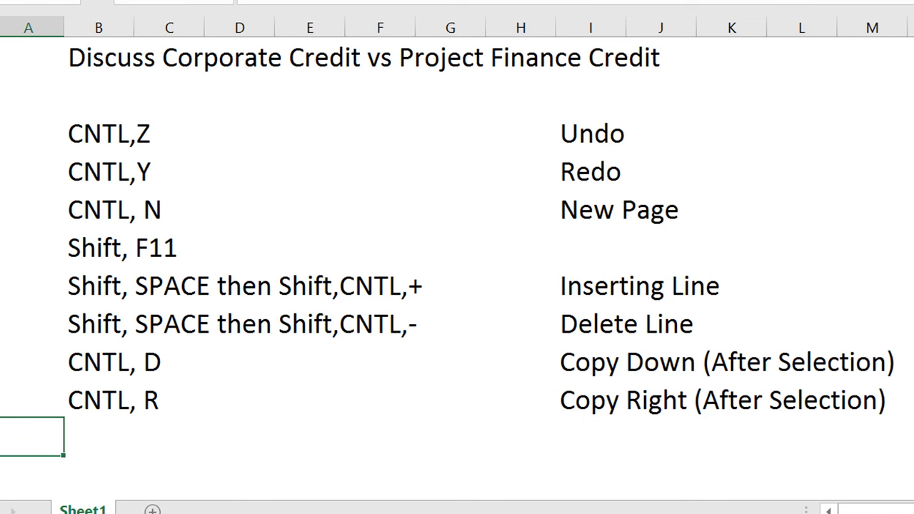
text(Shift,)
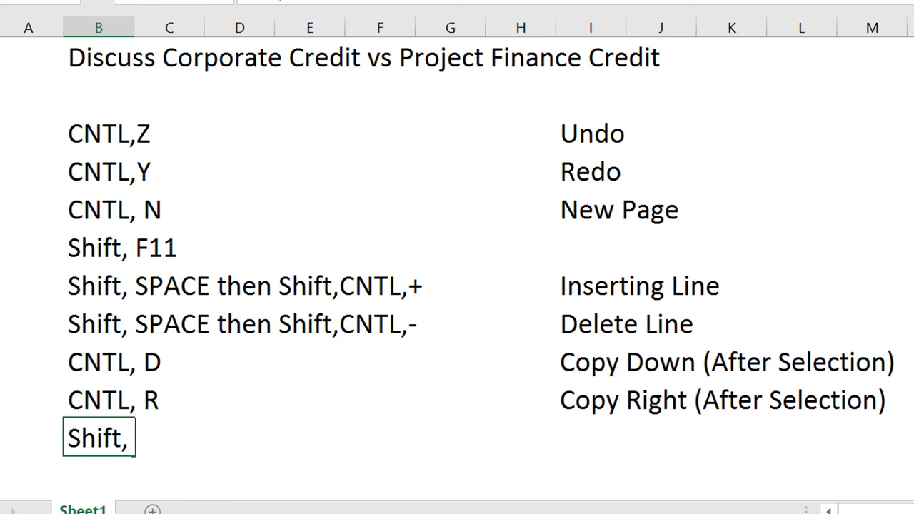
text( Right or)
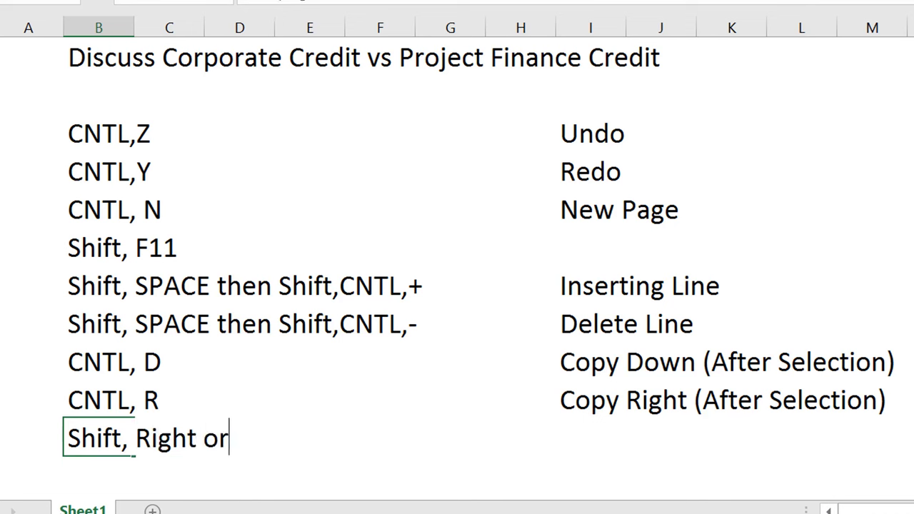
text( Shift)
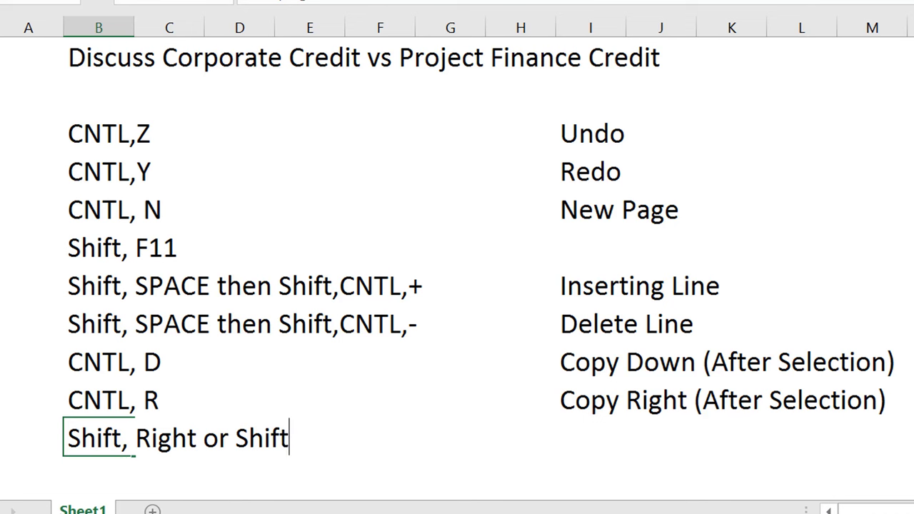
text(, Le)
text(ft, S)
key(BackSpace)
key(BackSpace)
key(BackSpace)
key(BackSpace)
text(t fo)
key(BackSpace)
key(BackSpace)
text(or Shi)
key(BackSpace)
text(hift )
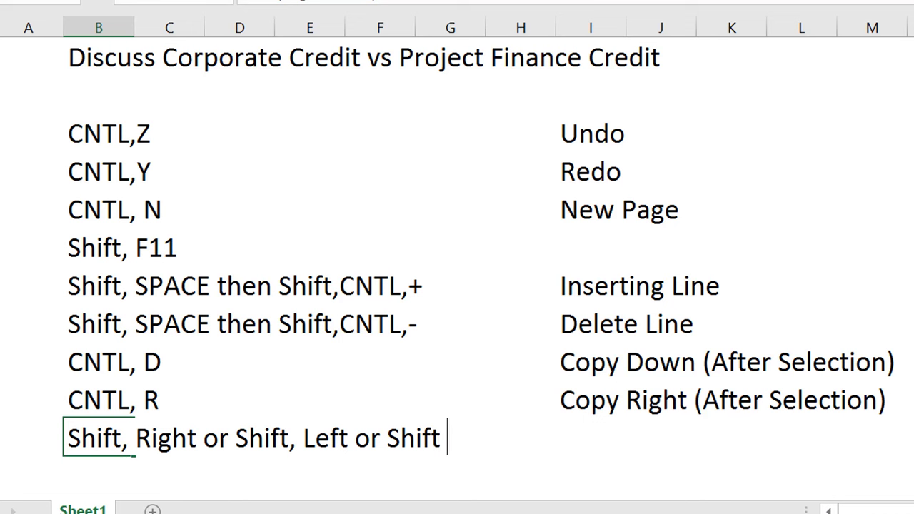
text(Down)
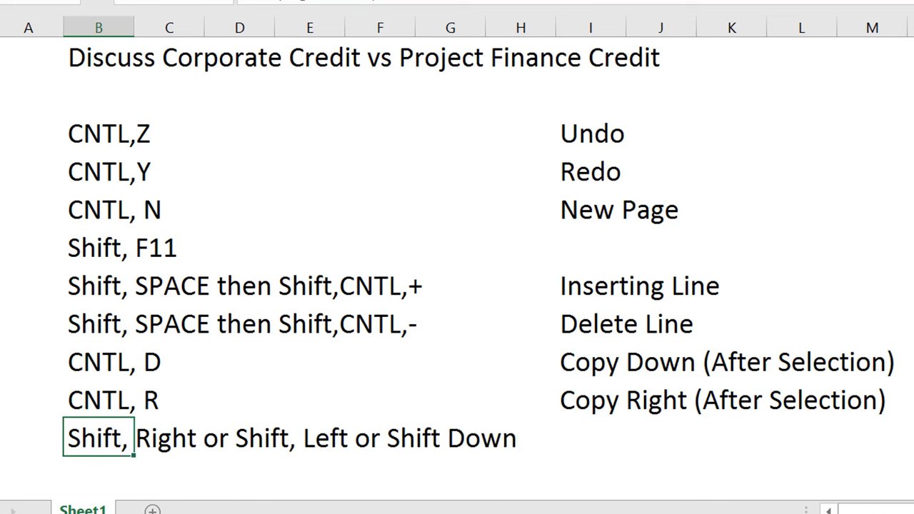
Enter "Make Selection" in column I beside the Shift, Right or Shift, Left or Shift Down short-cut
key(Right)
key(Right)
key(Right)
key(Right)
key(Right)
key(Right)
key(Right)
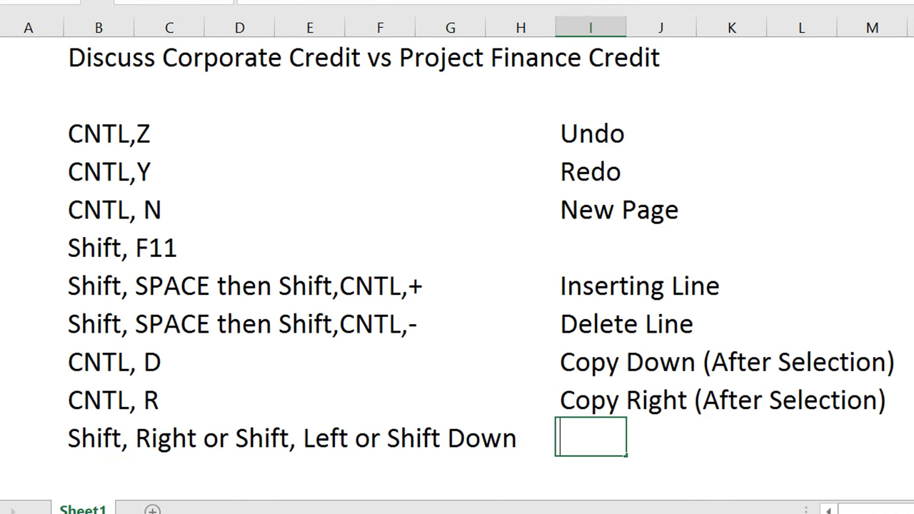
text(Make Selectio)
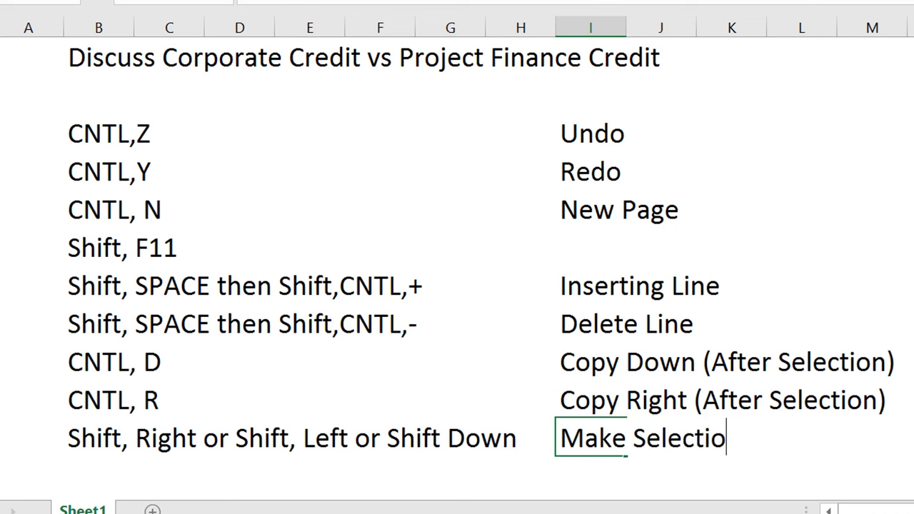
text(n)
key(Return)
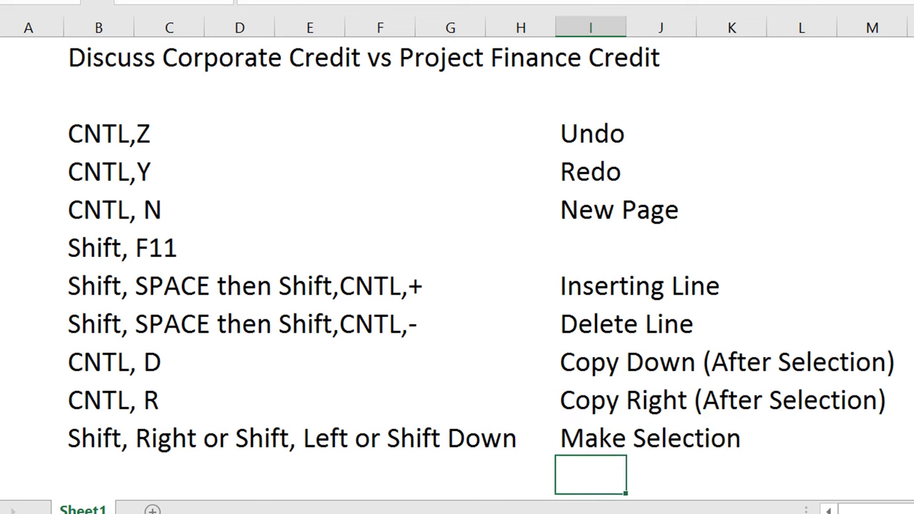
Fill in the missing description beside Shift, F11 in column I with "New Sheet"
key(Up)
key(Up)
key(Up)
key(Up)
key(Up)
key(Up)
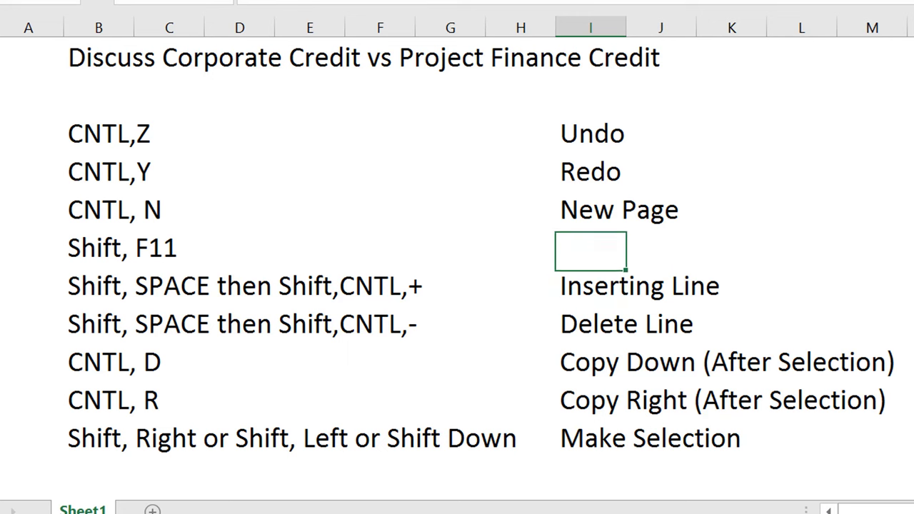
key(Left)
key(Right)
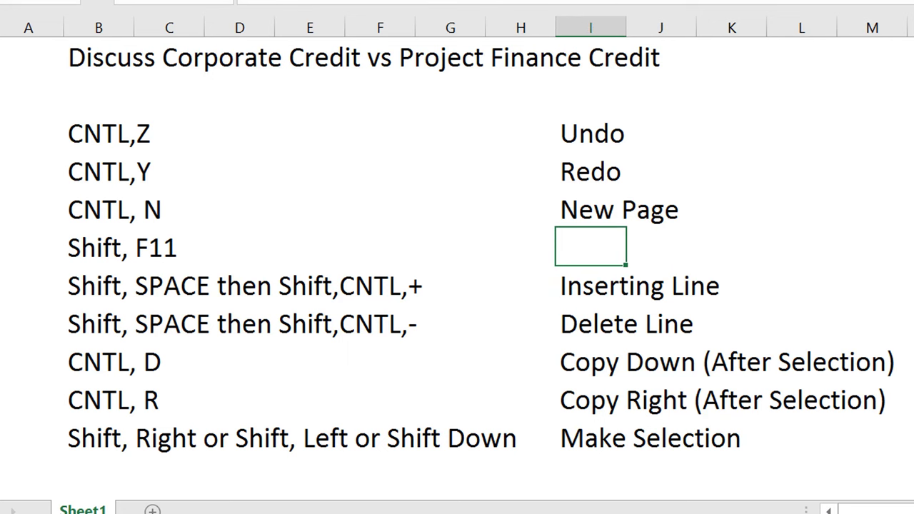
text(New Sheet)
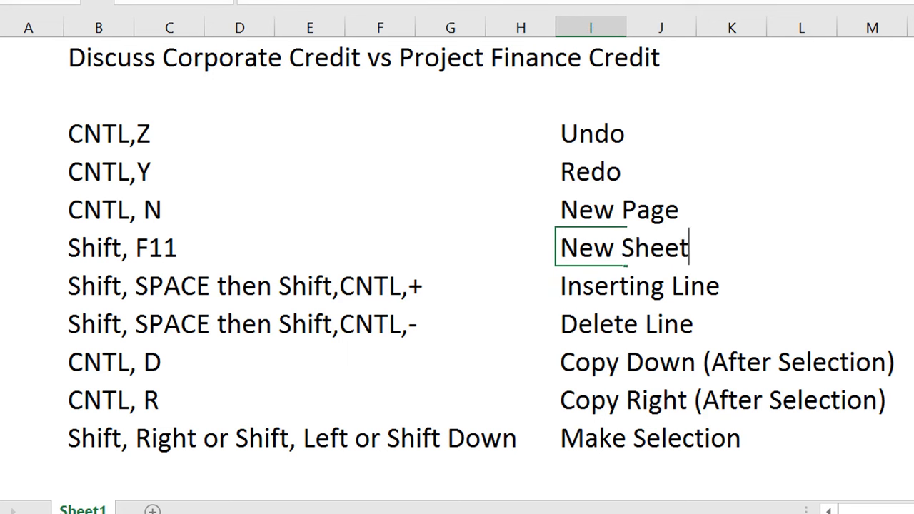
key(Return)
Insert a new worksheet and enter the labels CFADS in C2 and EBITDA in C3
key(Left)
key(Left)
key(Left)
key(Left)
key(Left)
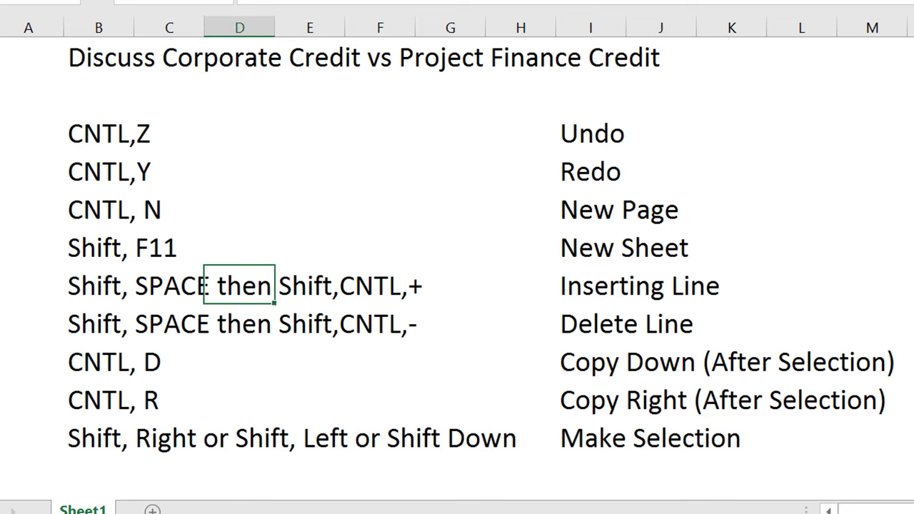
key(shift+F11)
key(Down)
key(Down)
key(Right)
key(Right)
key(Right)
key(Up)
key(Left)
text(CFADS)
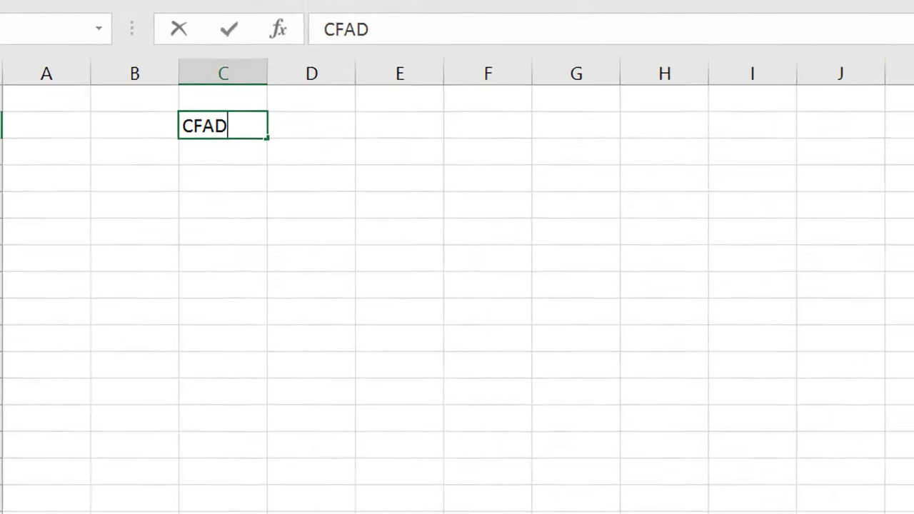
key(Return)
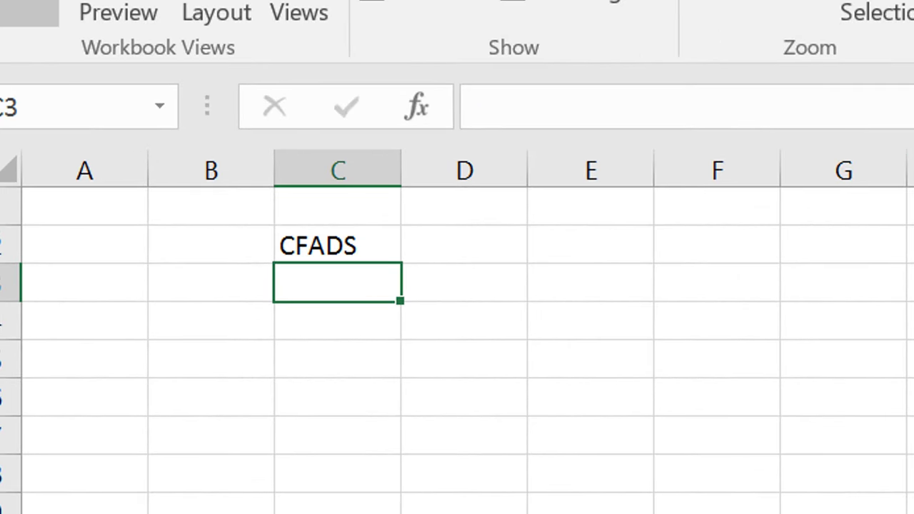
text(EBITDA)
key(Return)
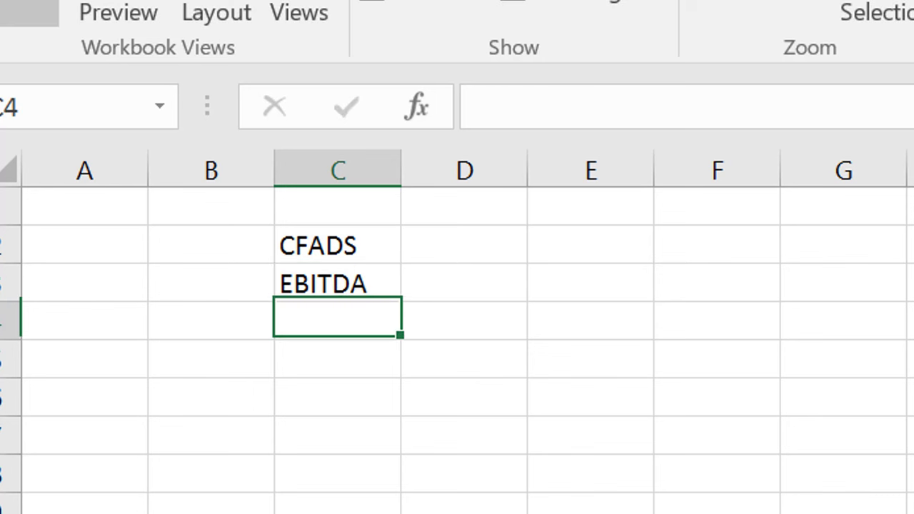
Enter 100 in D2 beside CFADS and fill it down to D3 beside EBITDA
key(Up)
key(Up)
key(Right)
text(100)
key(ctrl+Return)
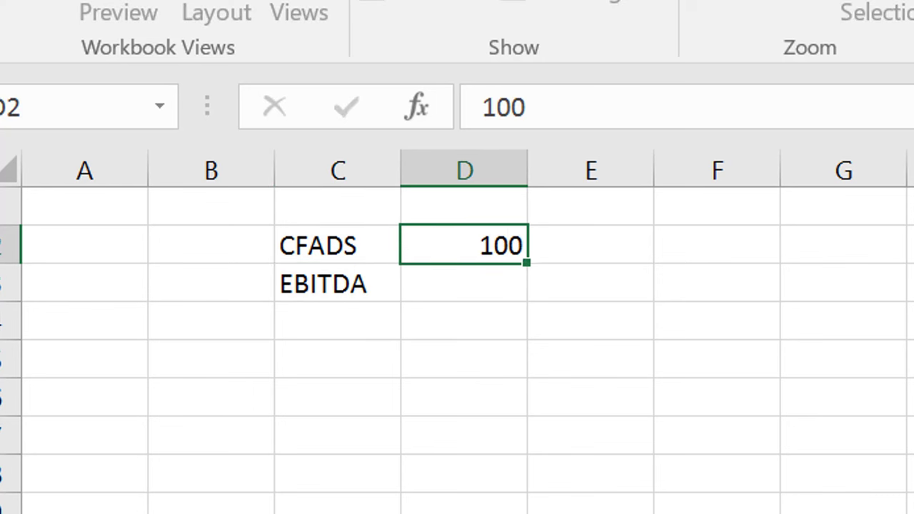
key(shift+Down)
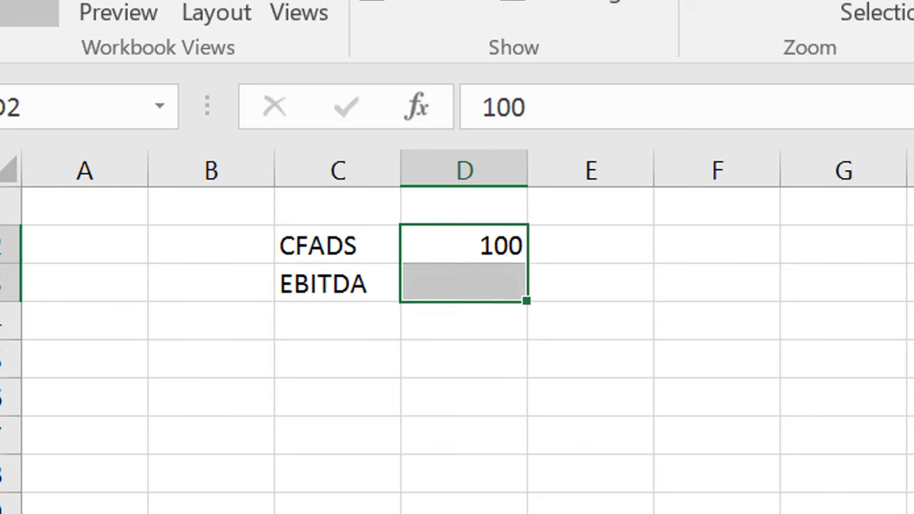
key(ctrl+d)
Format the values in D2:D3 as numbers with two decimal places
key(Up)
key(Down)
key(shift+Down)
key(ctrl+shift+1)
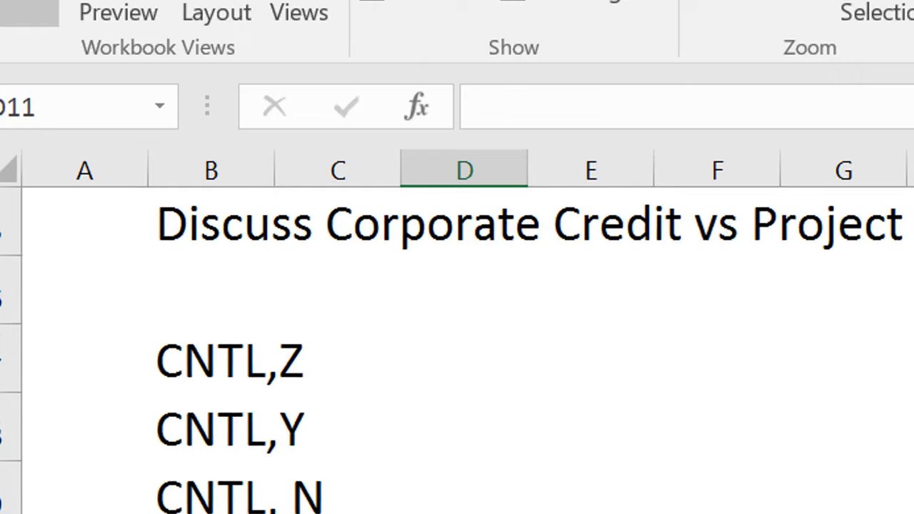
Return to the notes sheet and enter the short-cut "Shift,CNTL,1" in cell B17
key(Down)
key(Down)
key(Down)
key(Down)
key(Down)
key(Down)
key(Down)
key(Down)
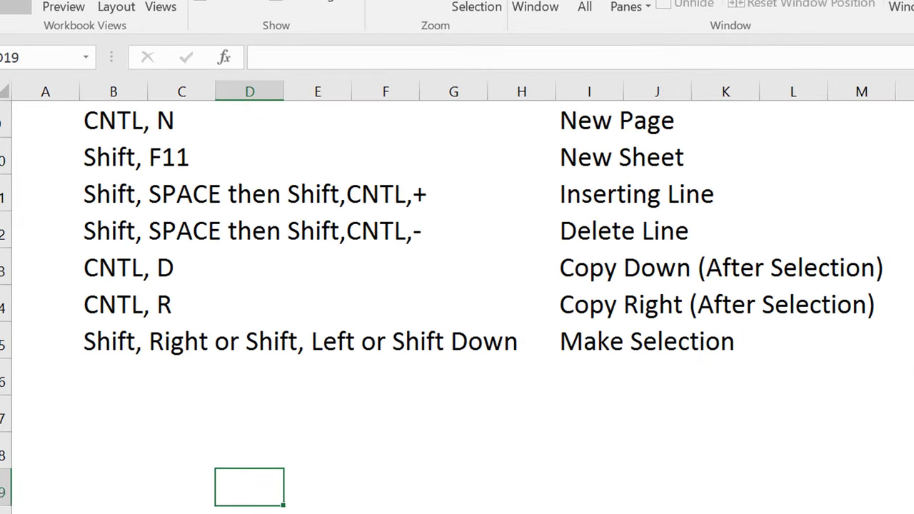
key(Up)
key(Up)
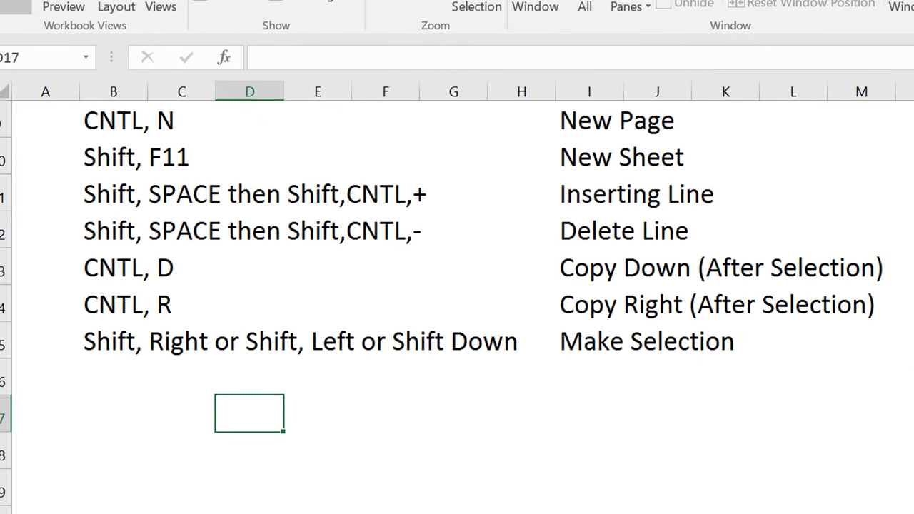
key(Left)
key(Left)
text(Shif)
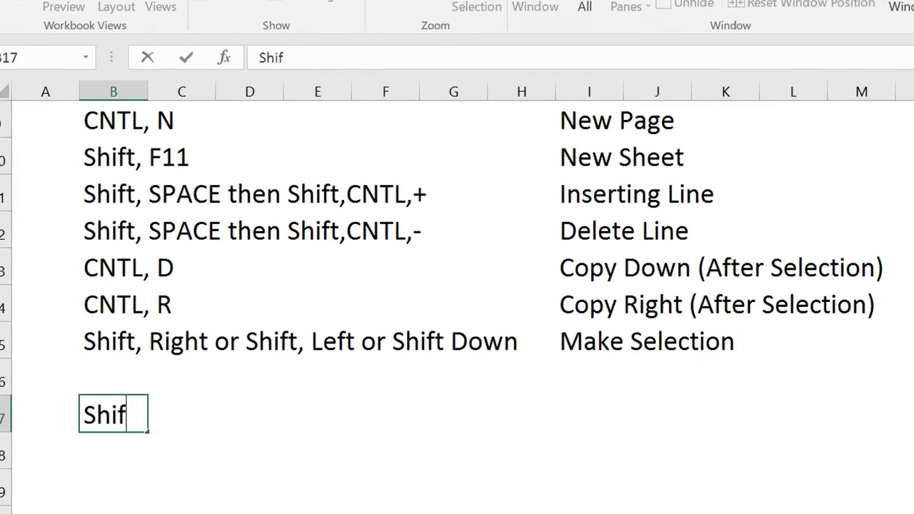
text(t,CNTL,1)
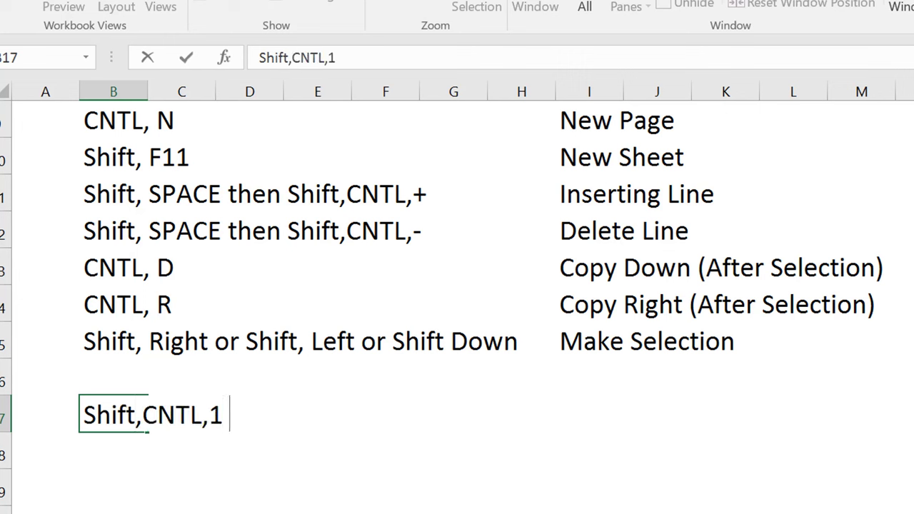
key(ctrl+Return)
Enter the description "Decmial" in column I beside the Shift,CNTL,1 short-cut
key(Right)
key(Right)
key(Right)
key(Right)
key(Right)
key(Right)
key(Right)
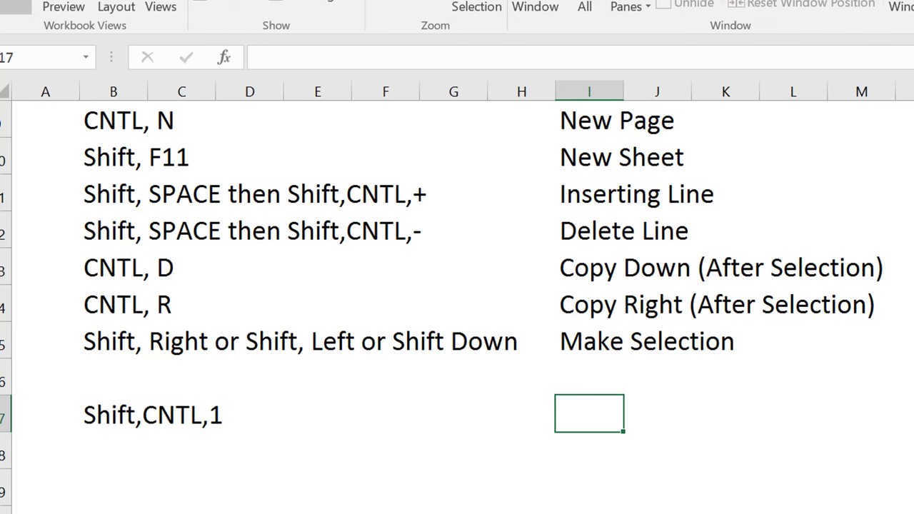
text(Decmial)
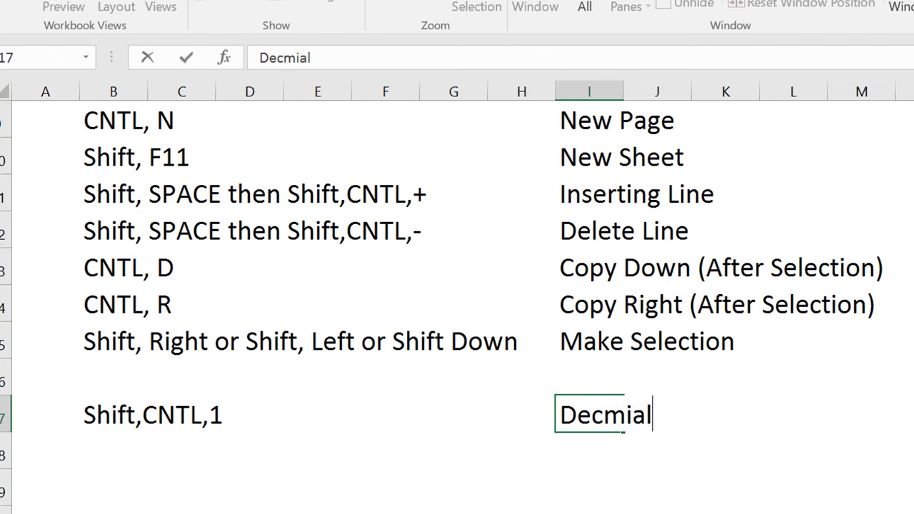
key(Return)
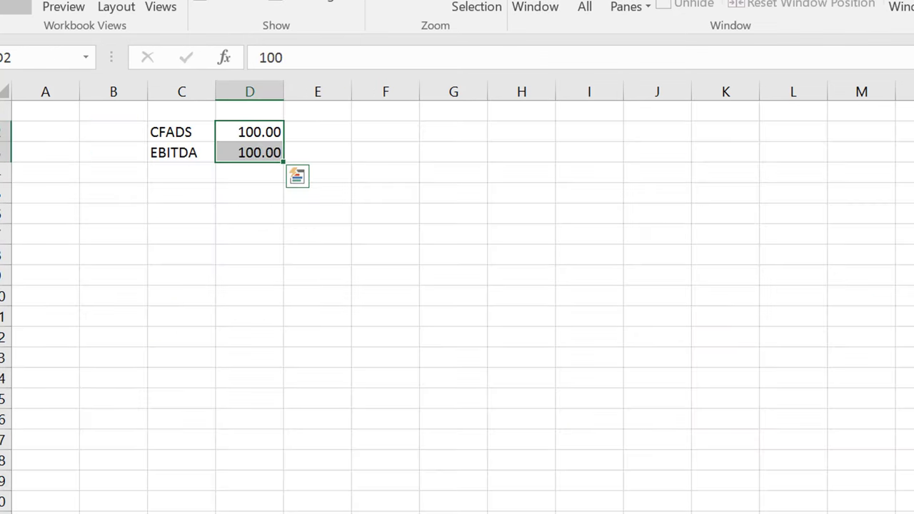
Try the date, euro currency, percentage and scientific formats on the CFADS and EBITDA values in D2:D3
key(Right)
drag(250, 131, 249, 152)
key(ctrl+v)
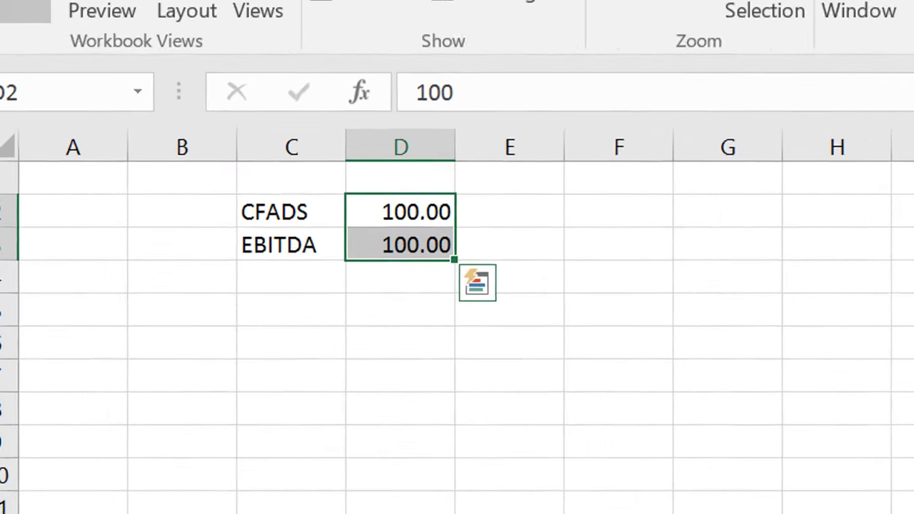
key(ctrl+shift+3)
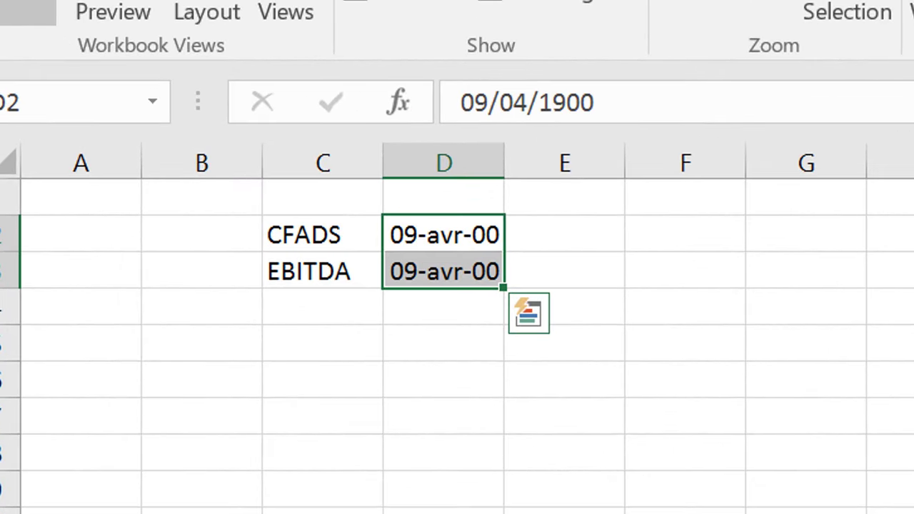
key(ctrl+shift+4)
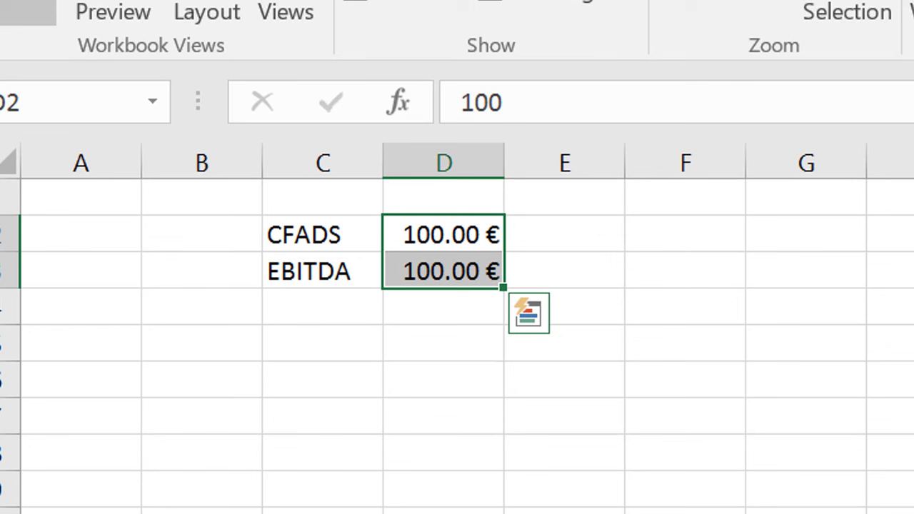
key(ctrl+shift+5)
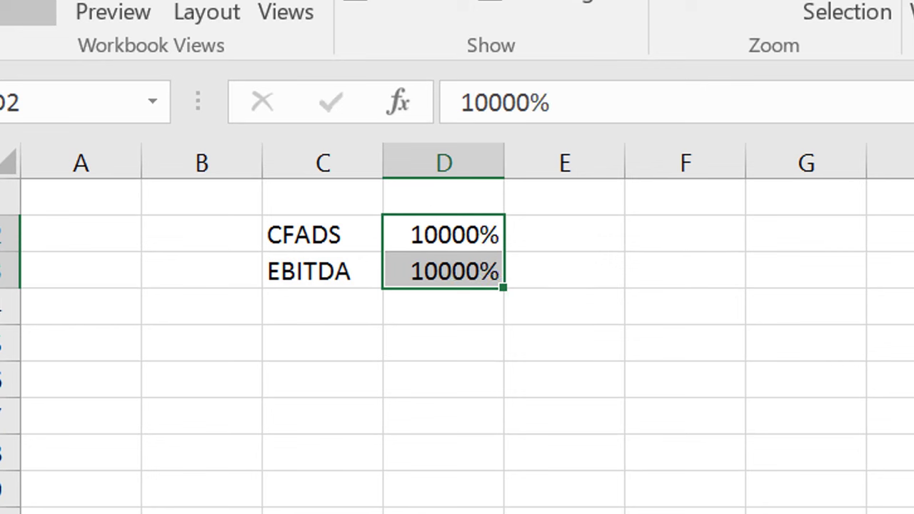
key(ctrl+shift+6)
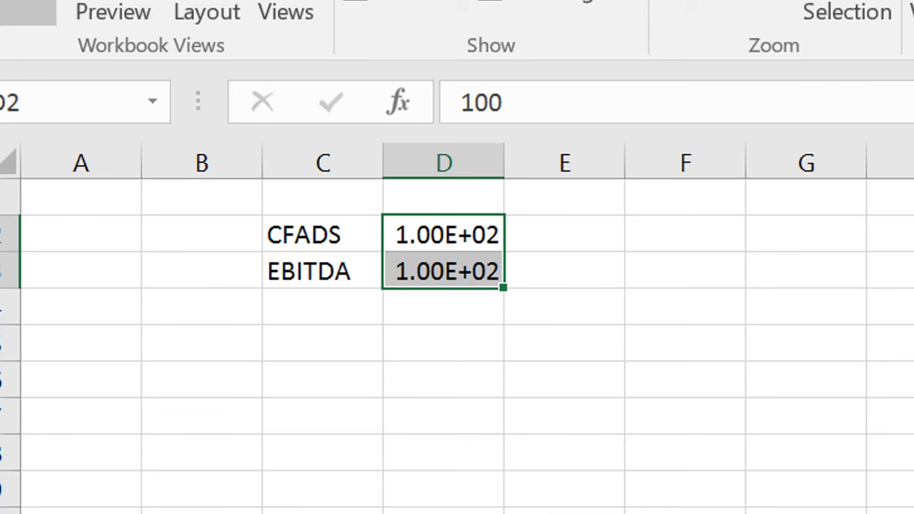
click(686, 234)
click(444, 234)
click(565, 234)
click(444, 233)
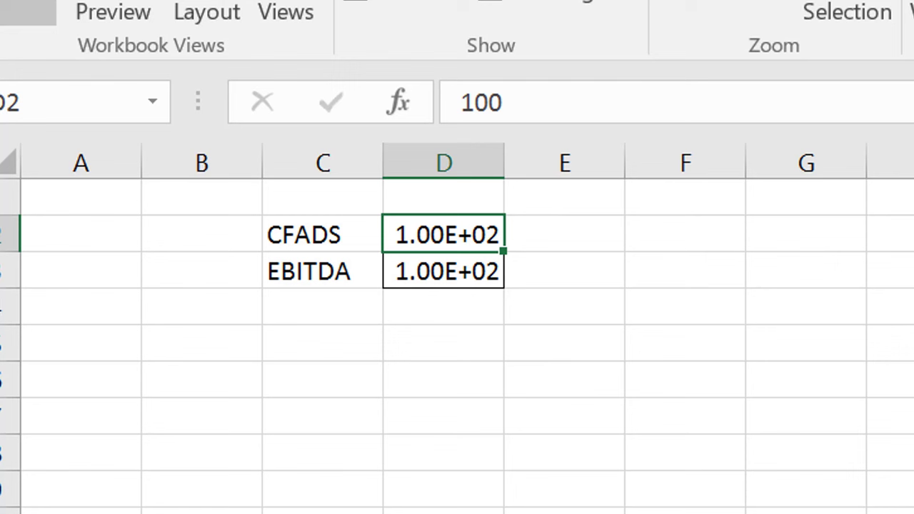
click(564, 234)
click(444, 233)
drag(323, 234, 443, 270)
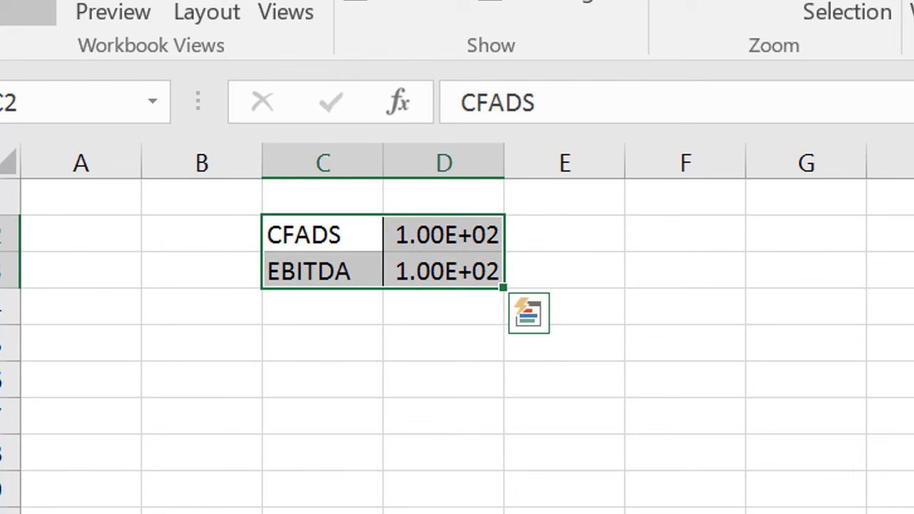
click(202, 234)
Run D2:D3 through the percentage, currency and date formats, ending with the two-decimal number format
click(444, 234)
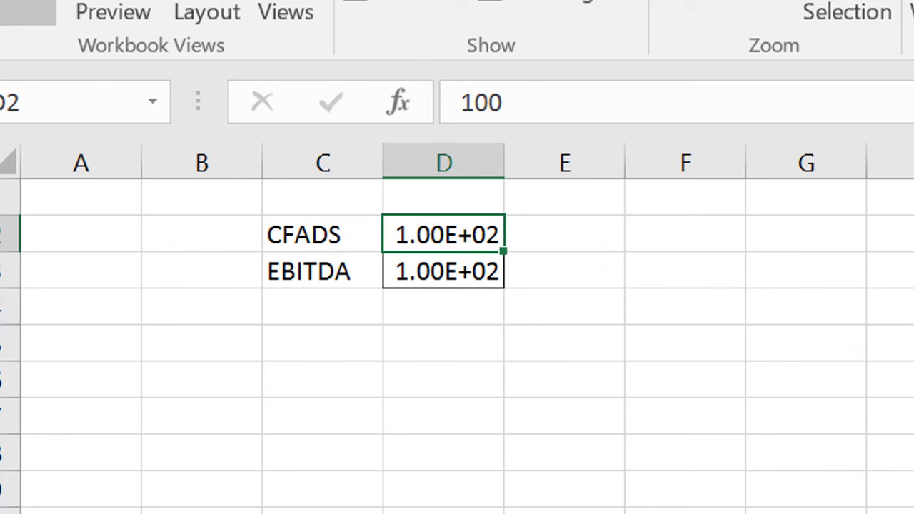
key(shift+Down)
key(ctrl+shift+5)
key(ctrl+shift+4)
key(ctrl+shift+3)
key(ctrl+shift+1)
key(Left)
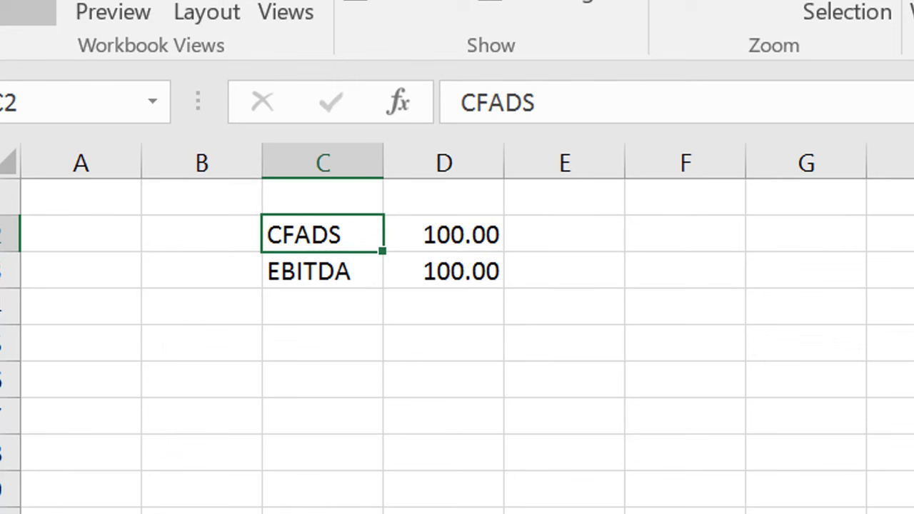
key(Right)
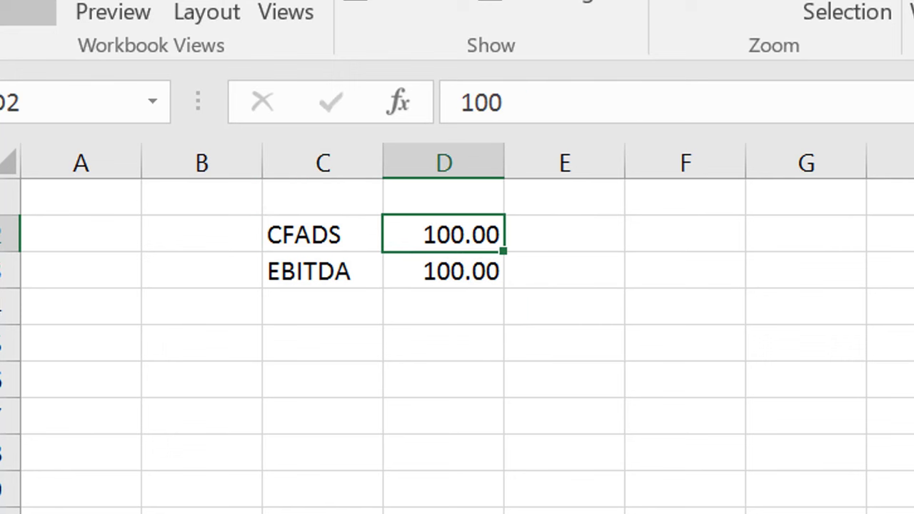
Enter the label "Period" in cell C5, below the EBITDA row
key(Down)
key(Down)
key(Down)
key(Up)
key(Up)
key(Up)
key(Down)
key(Down)
key(Down)
key(Left)
key(Down)
key(Up)
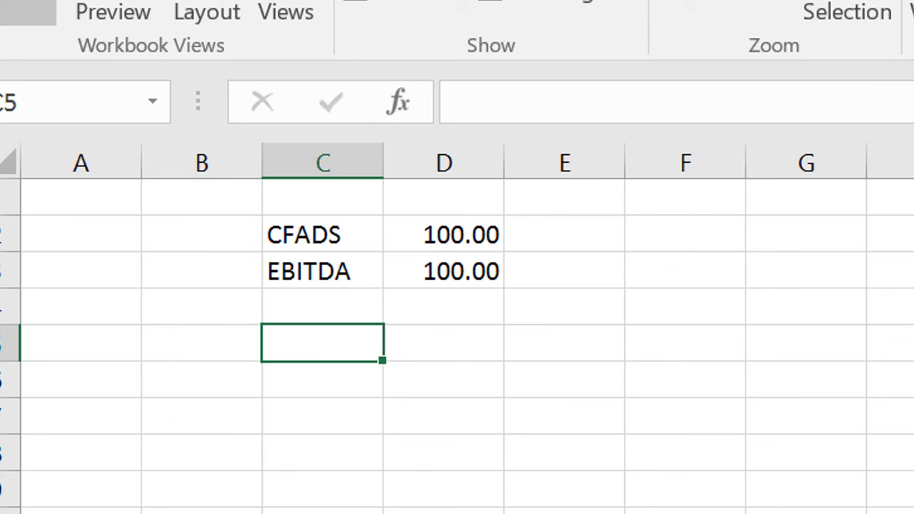
text(Period)
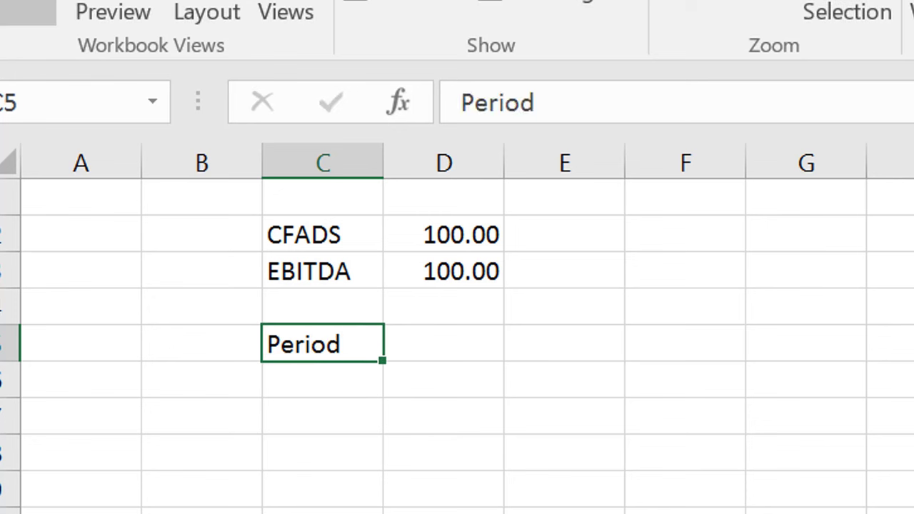
key(Tab)
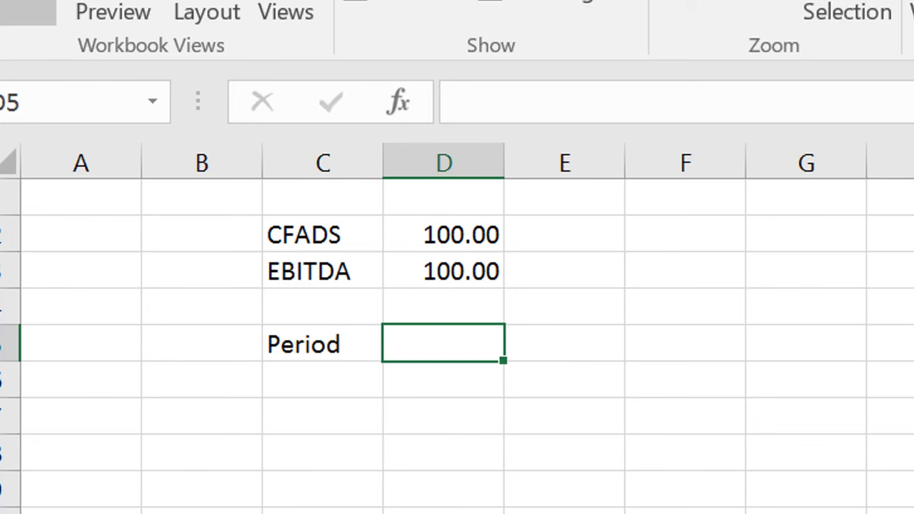
Enter 1 in E5 as the first period and copy it right through R5
click(564, 343)
text(1)
key(Return)
click(565, 343)
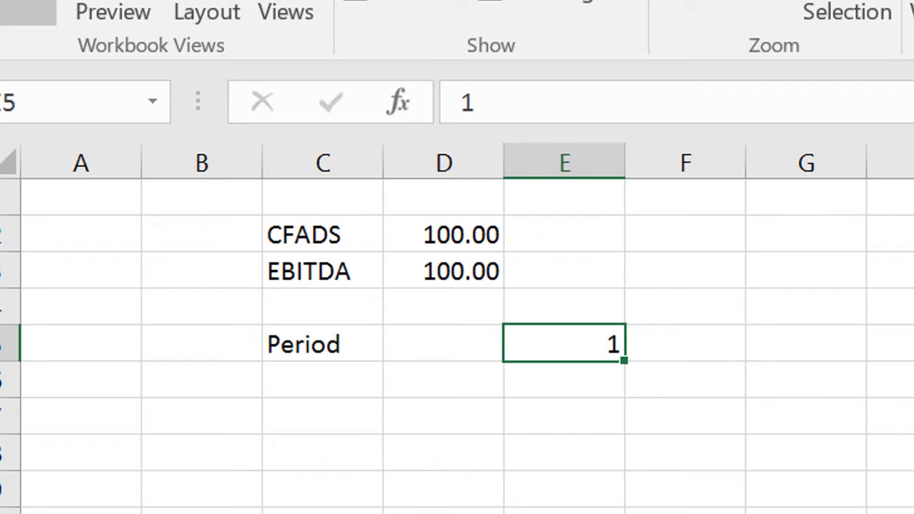
key(shift+Right)
key(shift+Right)
key(shift+Right)
key(shift+Right)
key(shift+Right)
key(shift+Right)
key(shift+Right)
key(shift+Right)
key(shift+Right)
key(shift+Right)
key(shift+Right)
key(shift+Right)
key(shift+Right)
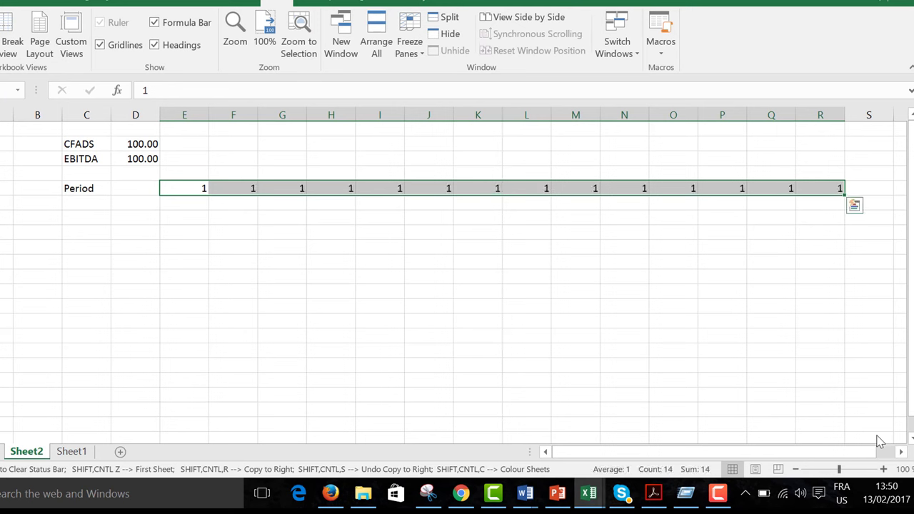
Fill E5:R5 with a series numbering the periods from 1 to 14
key(alt+e)
key(i)
key(s)
key(Return)
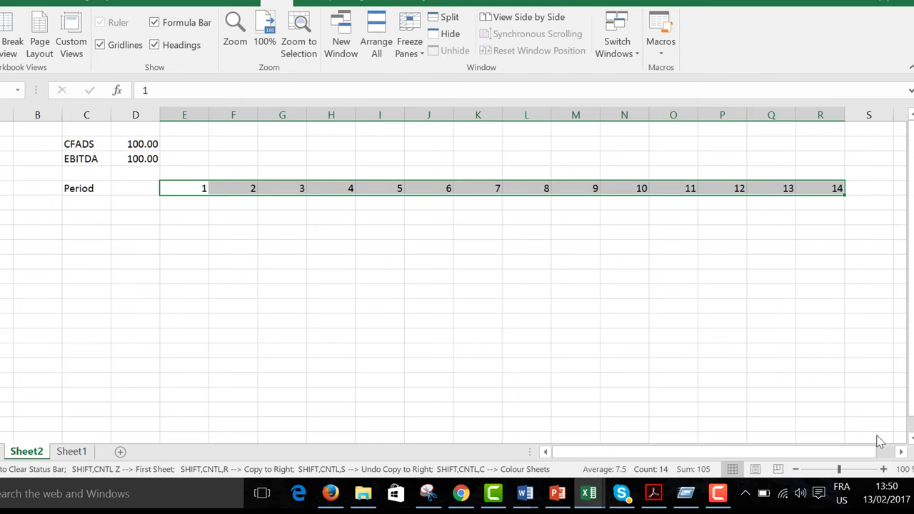
Extend the period series in row 5 through column X, numbering the periods up to 20
key(shift+Right)
key(shift+Right)
key(shift+Right)
key(shift+Right)
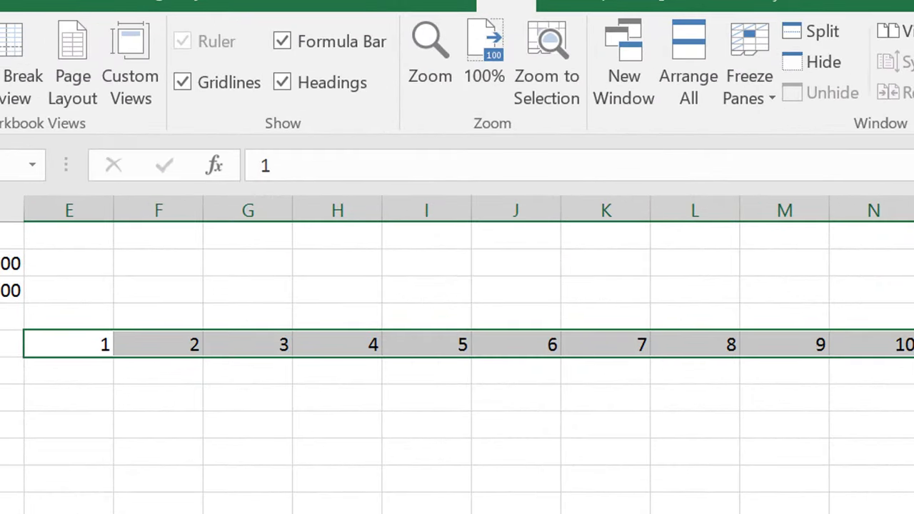
key(shift+Right)
key(shift+Right)
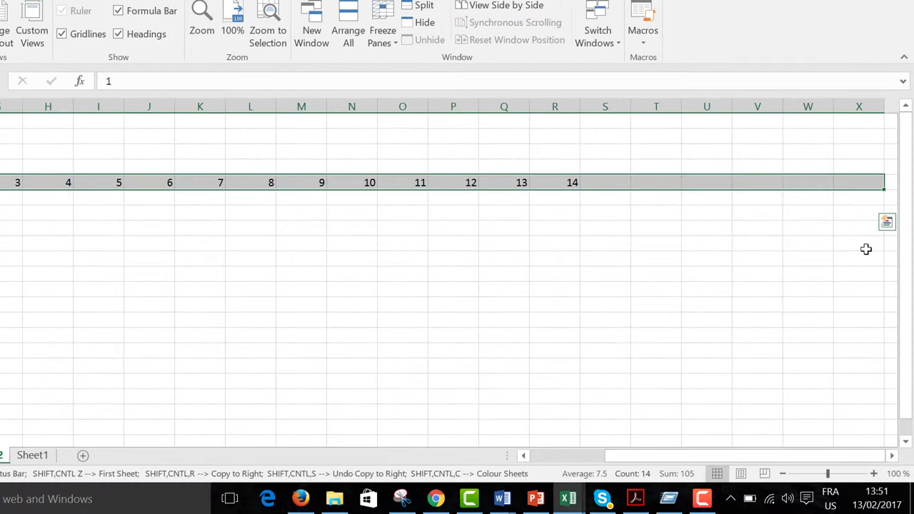
key(ctrl+q)
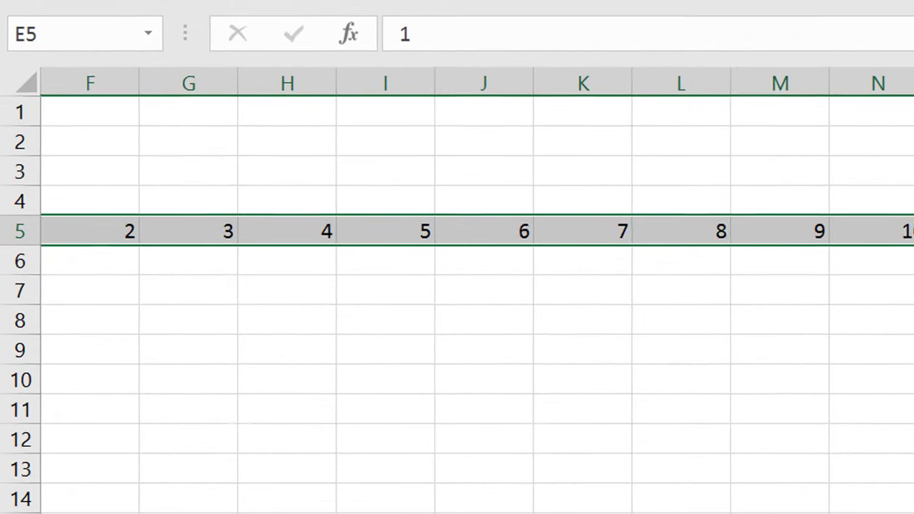
key(alt+e)
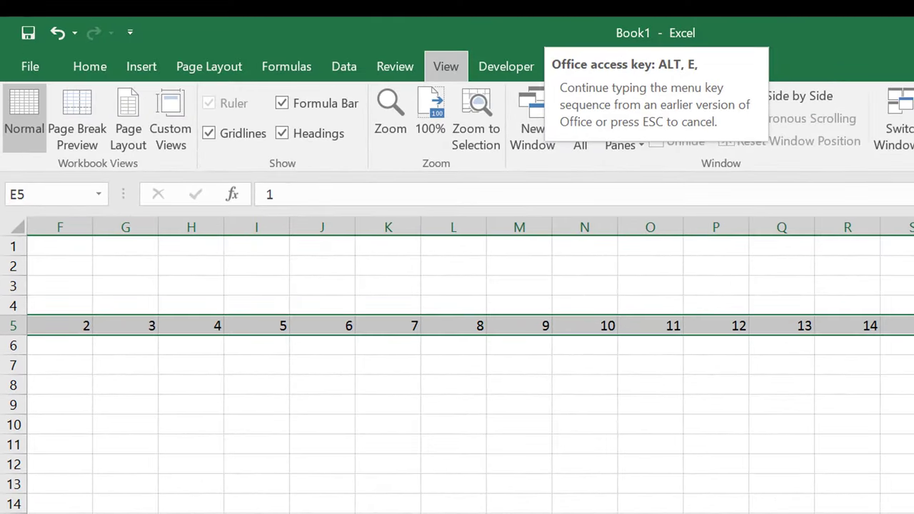
key(i)
key(s)
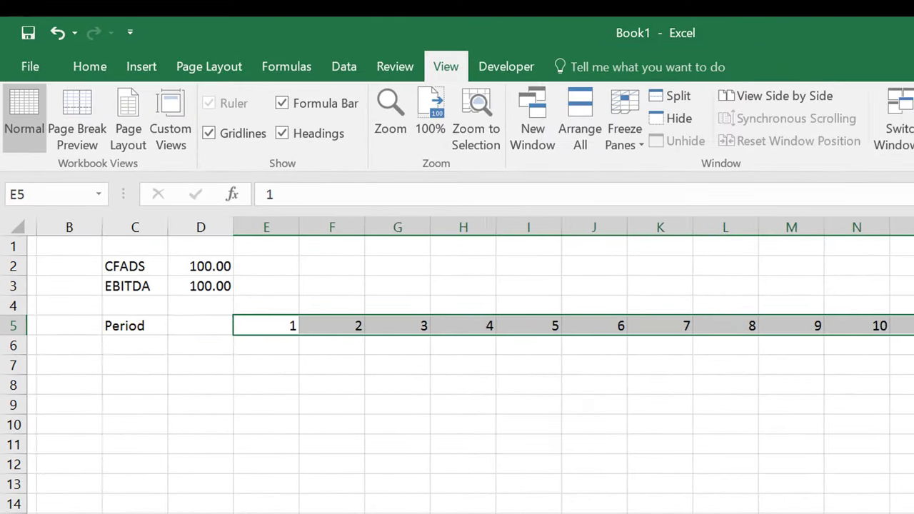
key(Return)
click(191, 326)
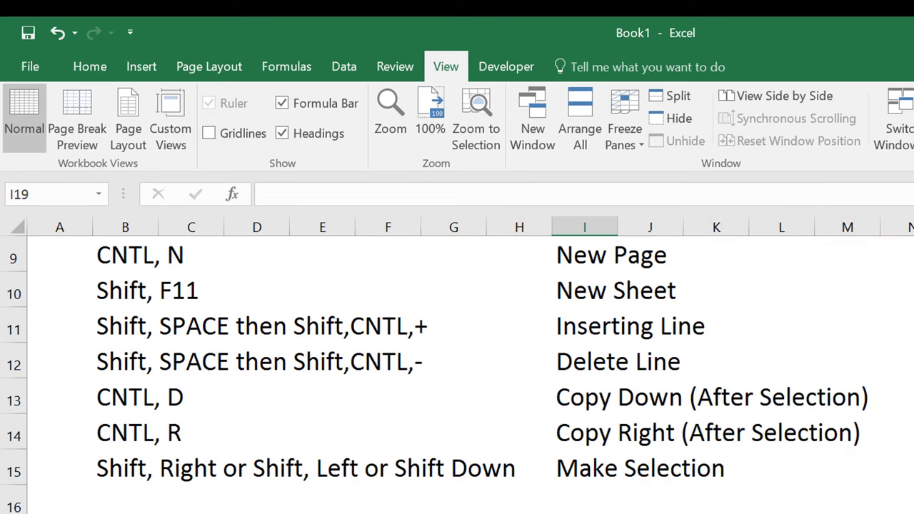
Enter the short-cut "ATL,E,I,S" in cell B19 of the notes sheet
key(Left)
key(Left)
key(Left)
key(Left)
key(Left)
key(Left)
key(Left)
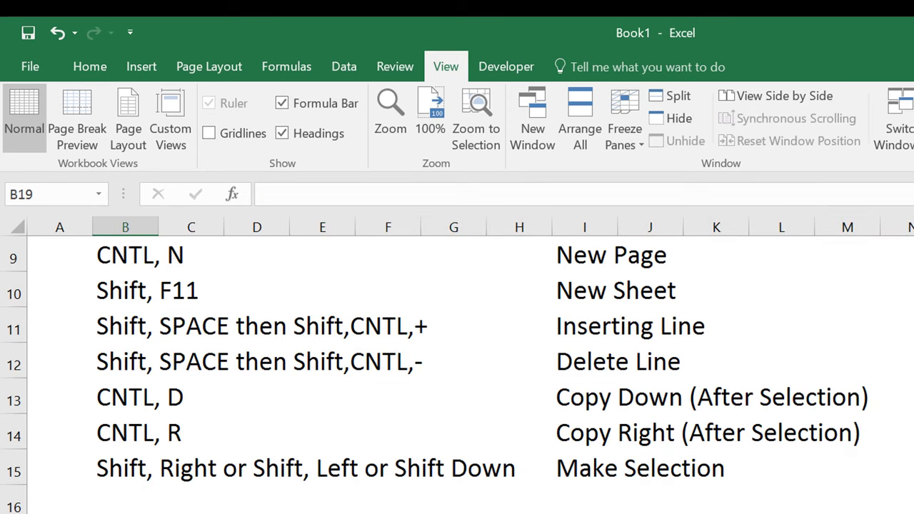
text(ATL,E,)
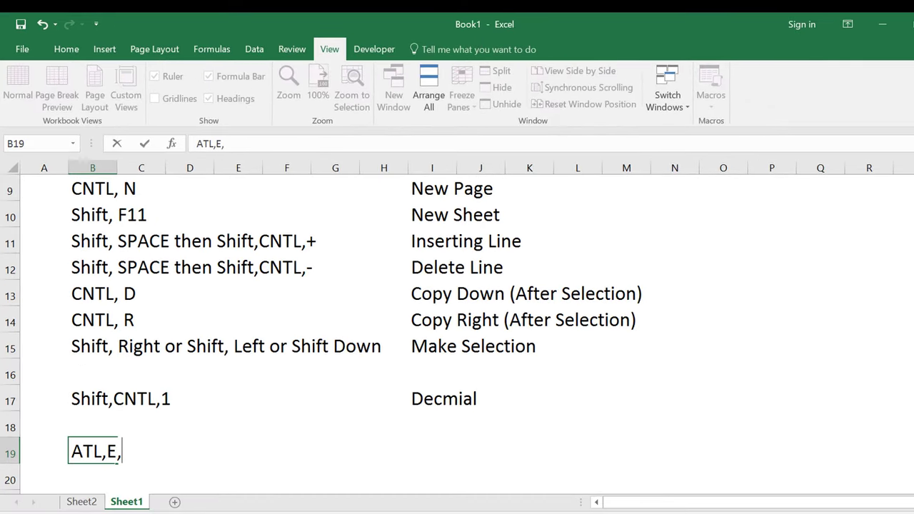
text(I,S)
key(Return)
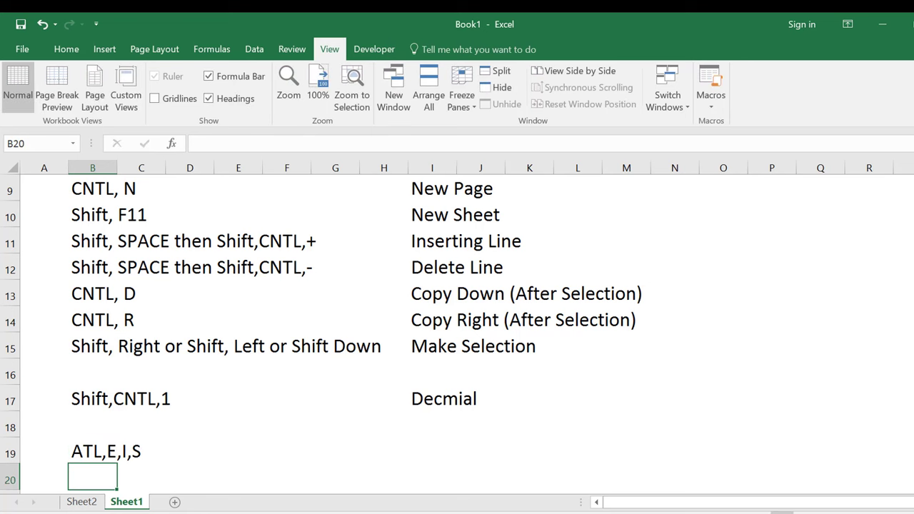
key(Up)
Return to Sheet2 and select the whole of column Y, just past period 20
key(ctrl+Page_Up)
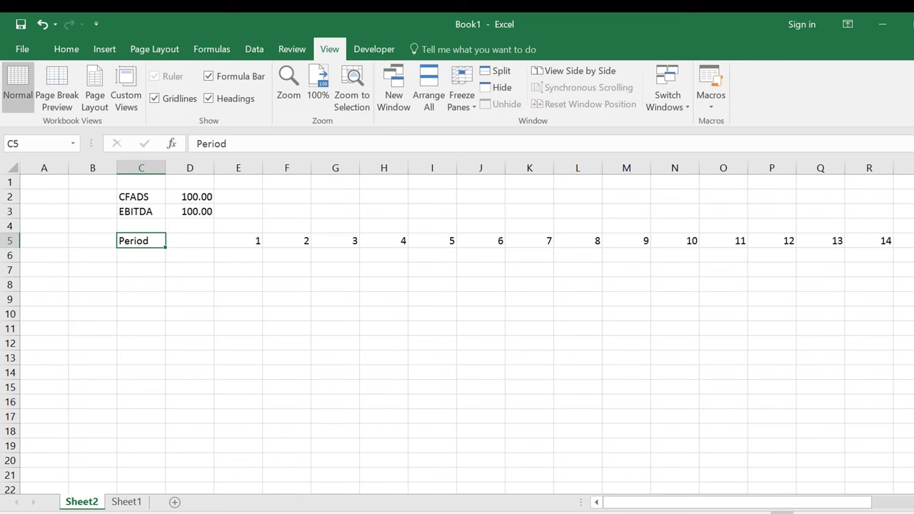
key(Down)
key(Right)
key(Right)
key(Right)
key(Right)
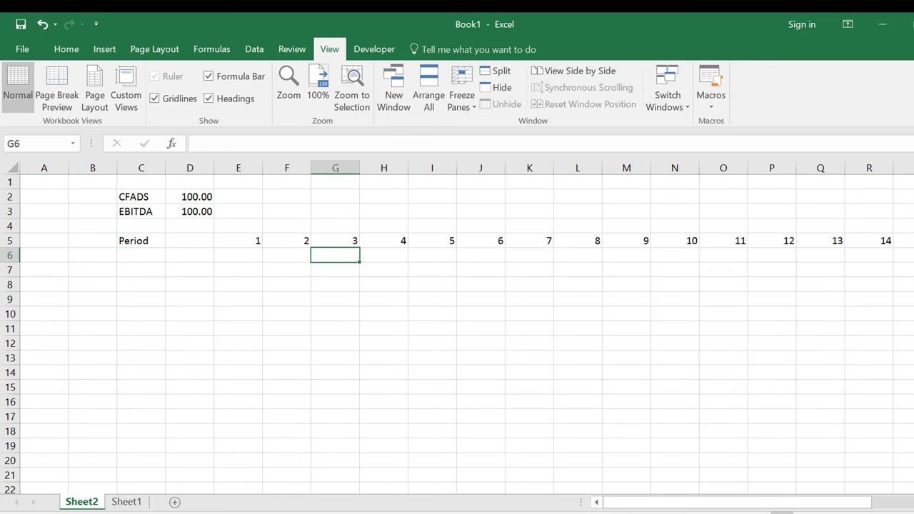
key(Right)
key(Right)
key(Right)
key(Right)
key(Right)
key(Right)
key(Right)
key(Right)
key(Right)
key(Right)
key(Right)
key(Right)
key(Right)
key(Right)
key(Right)
key(Right)
key(Right)
key(Right)
key(Right)
key(Right)
key(Left)
key(Left)
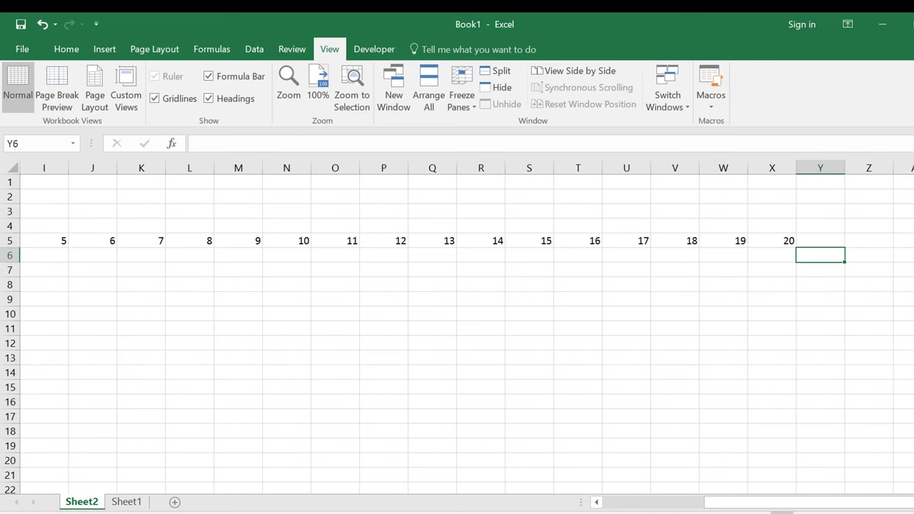
key(ctrl+space)
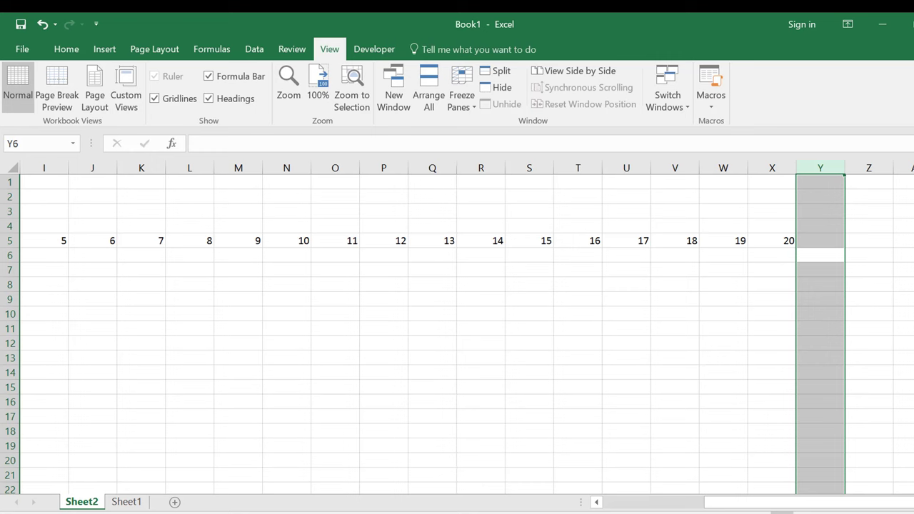
key(Left)
key(Right)
key(ctrl+space)
Enter the short-cut "CNTL, SPACE" in cell B20 of the notes sheet
key(ctrl+Page_Down)
key(Return)
text(CN)
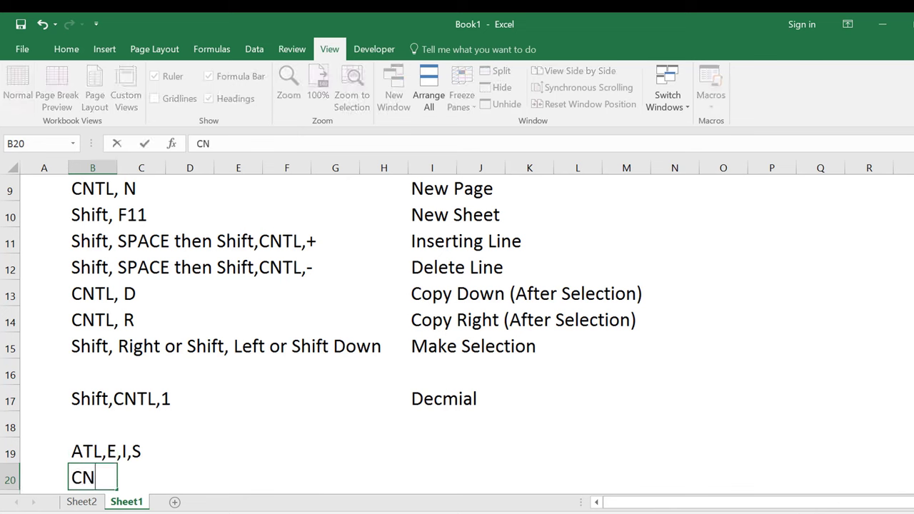
text(TL, S)
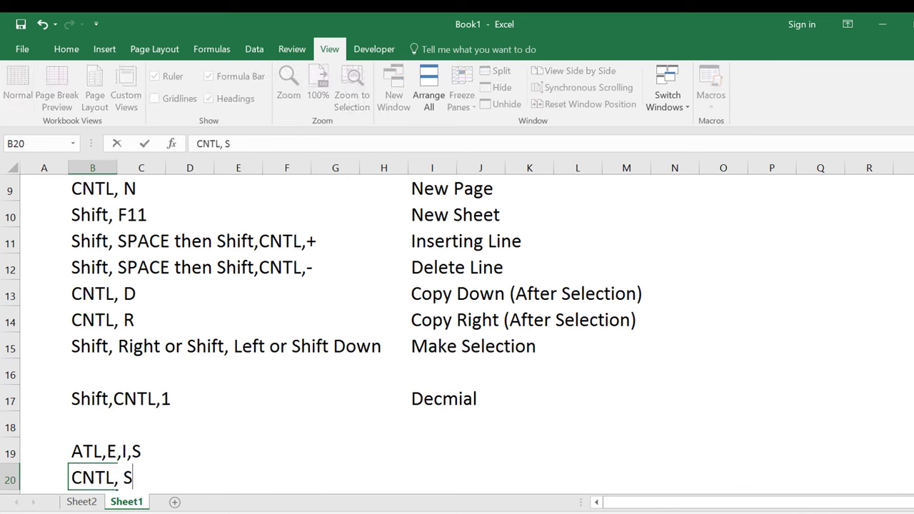
text(p)
key(BackSpace)
text(PACE)
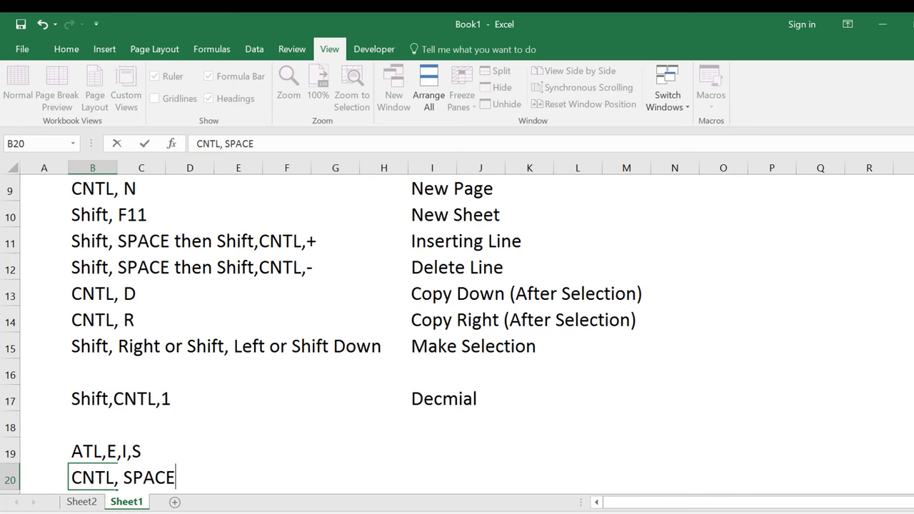
key(ctrl+Return)
Hide every column from Y to the last one on Sheet2
key(ctrl+Page_Up)
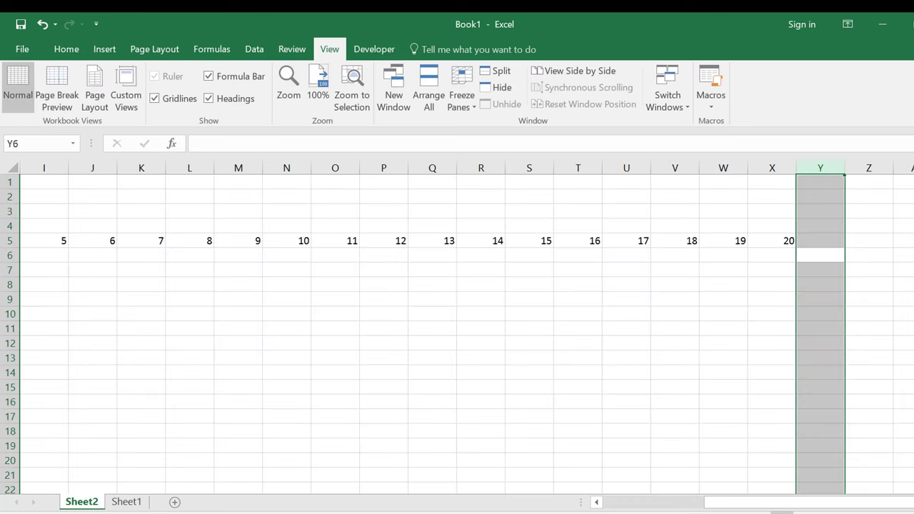
key(ctrl+shift+Right)
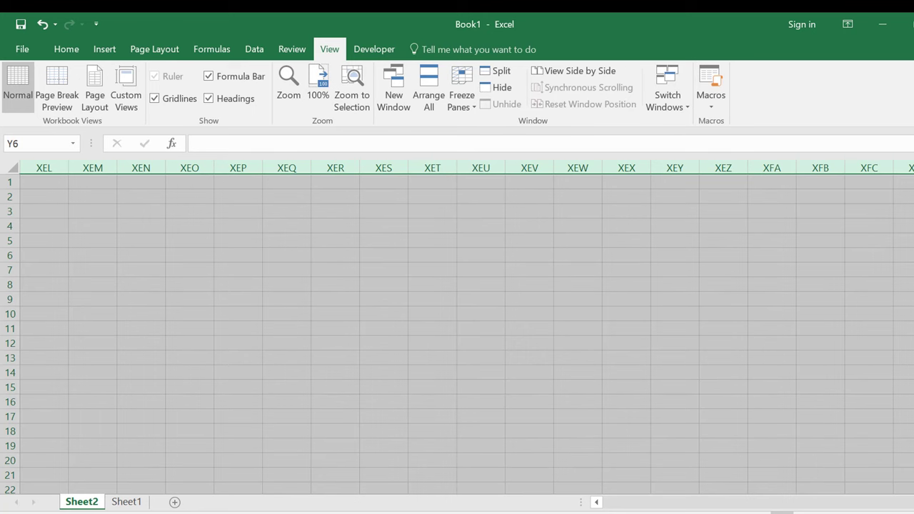
key(ctrl+0)
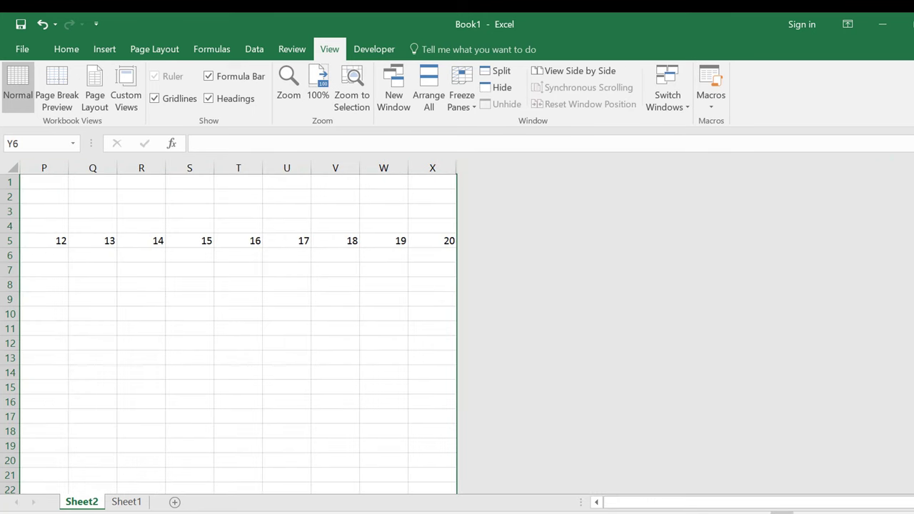
Insert three blank rows above the Period row on Sheet2
key(Left)
key(Left)
key(Left)
key(Left)
key(Left)
key(Left)
key(Left)
key(Left)
key(Left)
key(Left)
key(Left)
key(Left)
key(Left)
key(Left)
key(Left)
key(Left)
key(Left)
key(Left)
key(Left)
key(Left)
key(Left)
key(Left)
key(Left)
key(Left)
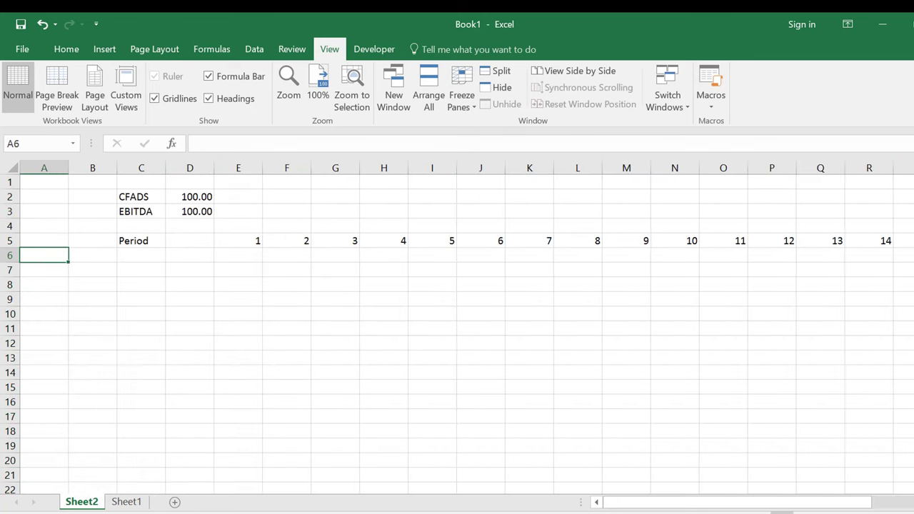
key(Right)
key(Right)
key(Right)
key(Left)
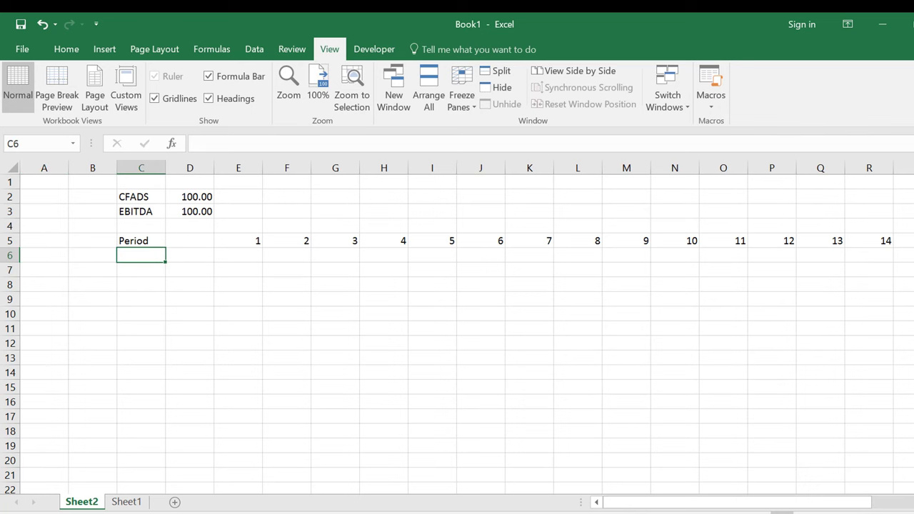
key(Up)
key(Up)
key(Up)
key(Down)
key(Down)
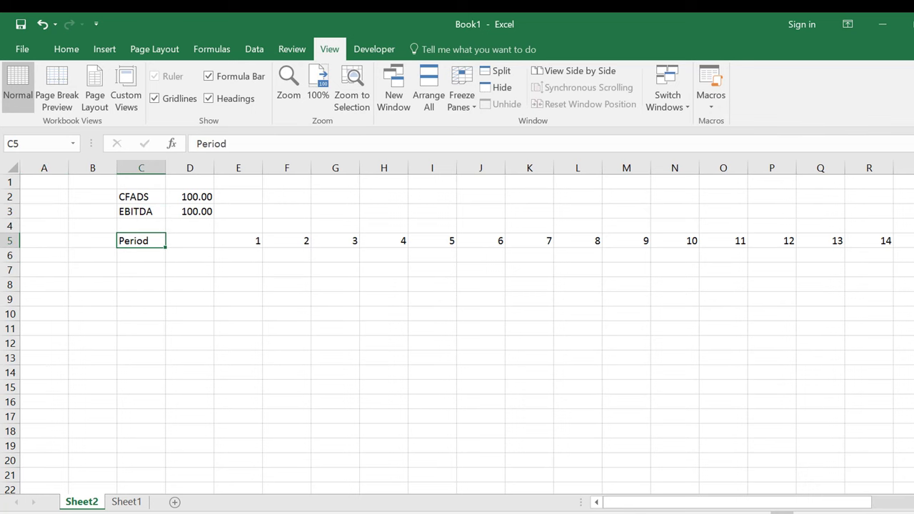
key(shift+space)
key(ctrl+shift+plus)
key(ctrl+shift+plus)
key(ctrl+shift+plus)
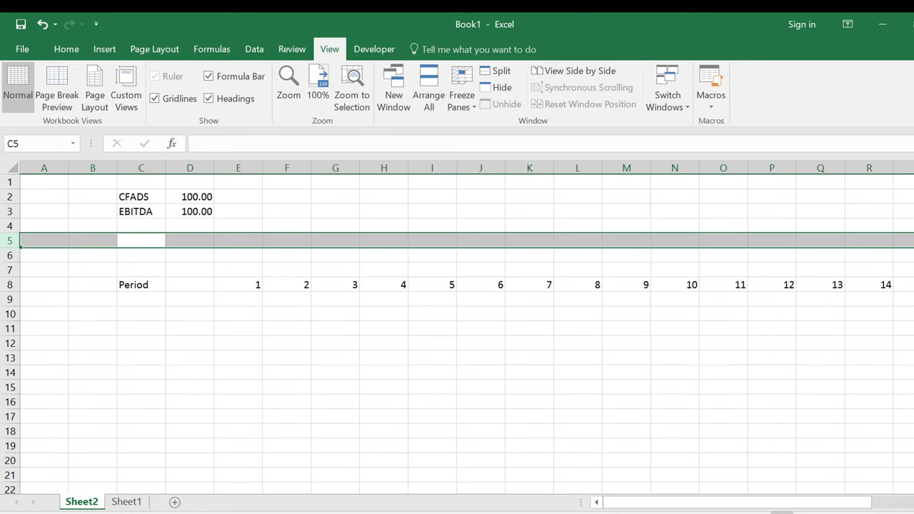
Enter the label "Growth" in C5 with the value 2% beside it in D5
key(Left)
key(Right)
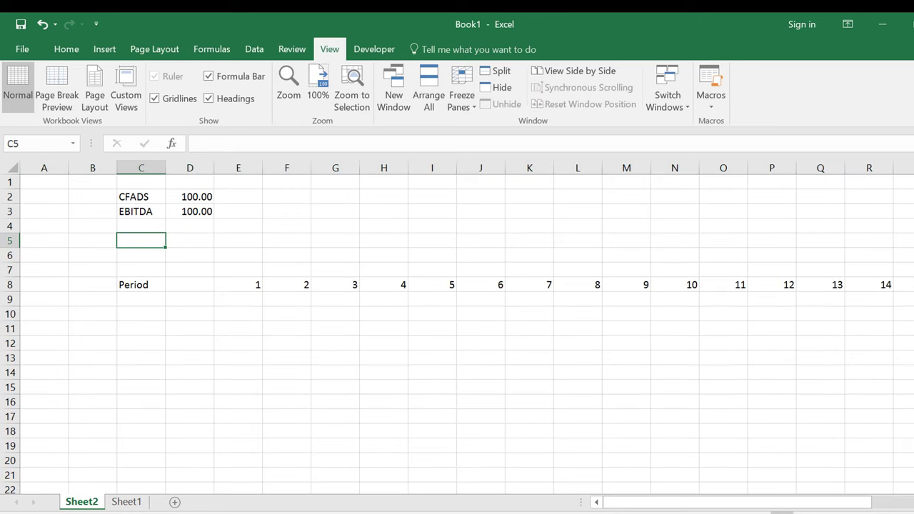
text(Growth)
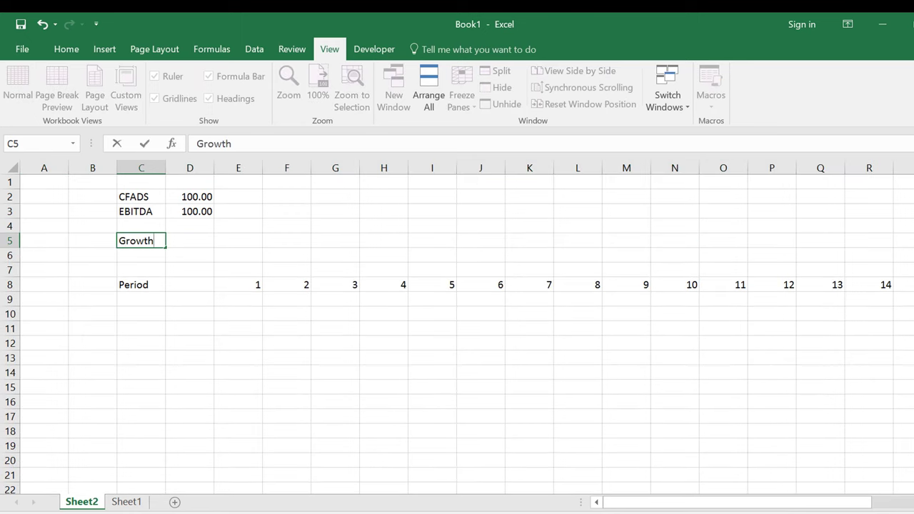
key(Right)
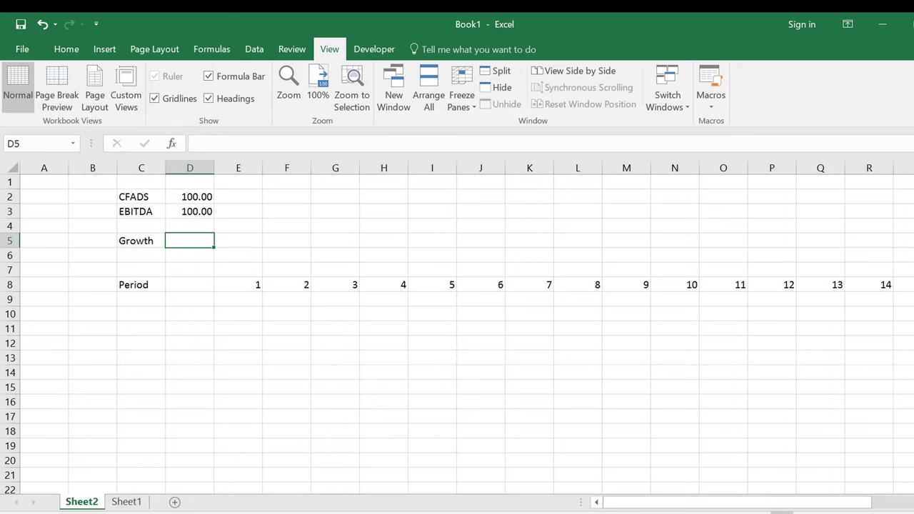
text(2%)
key(Return)
Enter the label "Volatility" in C6 with the value 5% beside it in D6
key(Left)
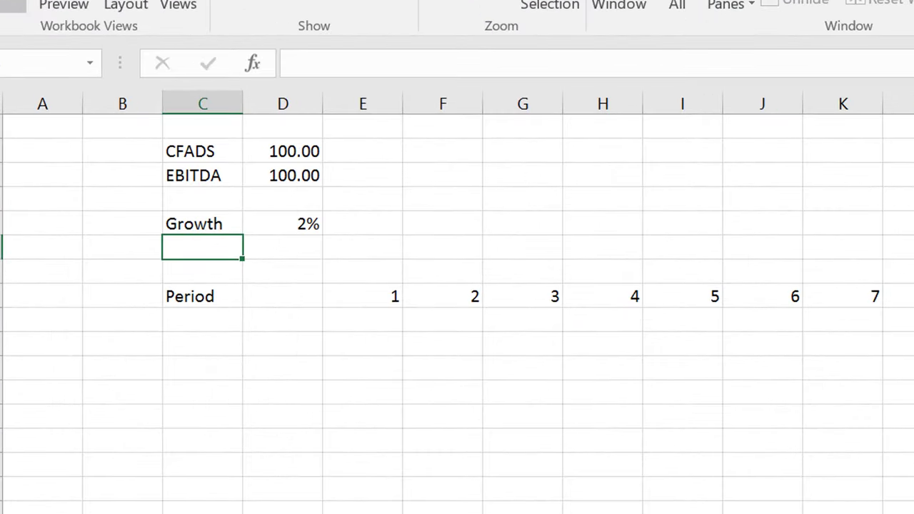
text(Vola)
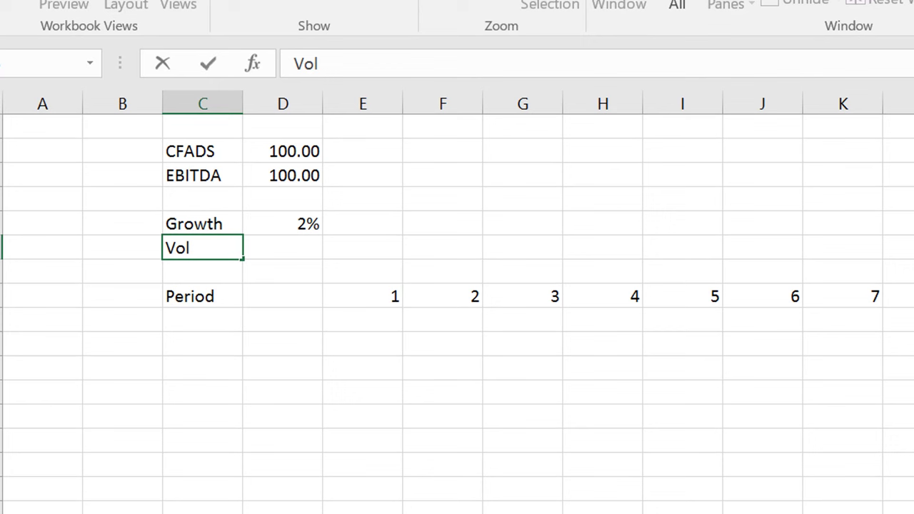
key(BackSpace)
text(atility)
key(Return)
click(283, 248)
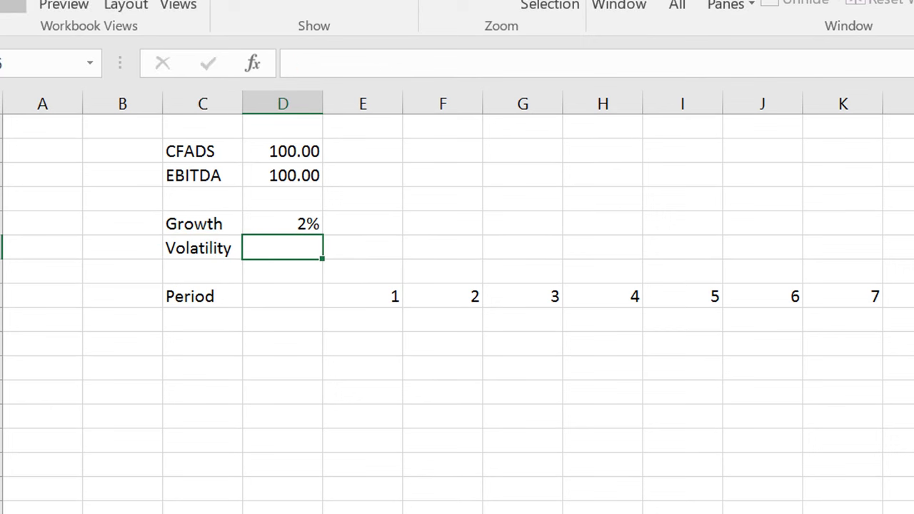
text(5%)
key(Return)
Create range names for the CFADS to Volatility block in C2:D6 from the labels in its left column
click(283, 223)
click(282, 151)
drag(203, 151, 283, 247)
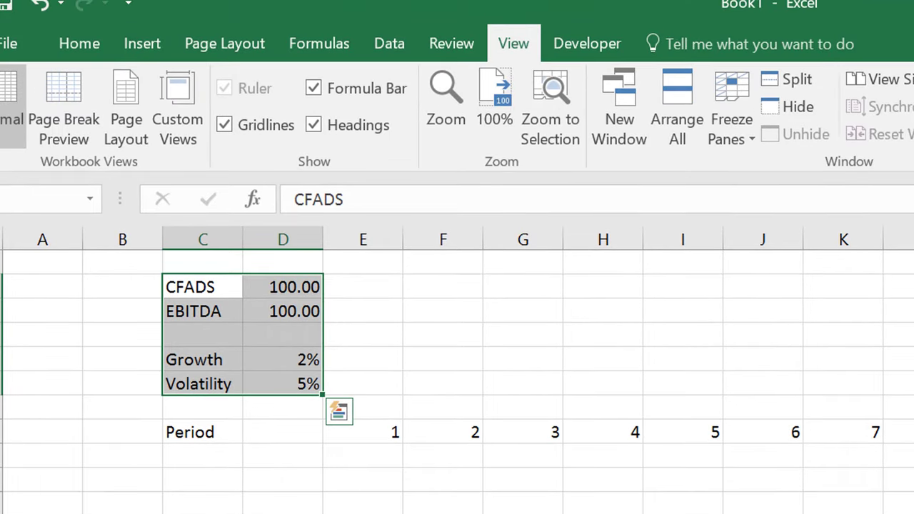
key(ctrl+shift+F3)
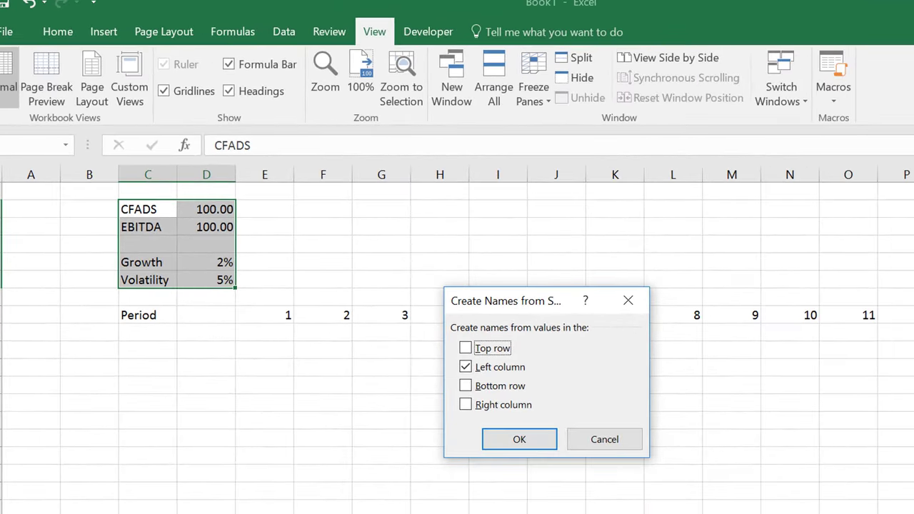
key(Return)
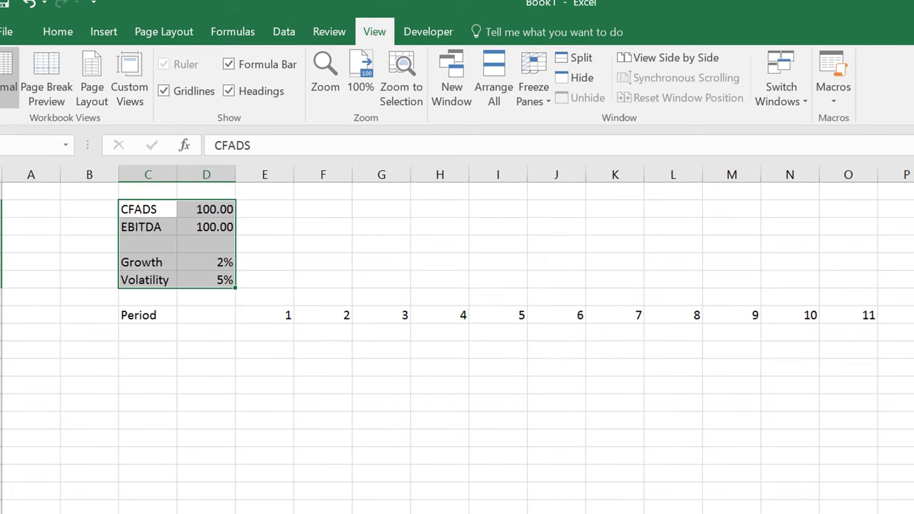
Enter the short-cut "SHIFT,CNTL, F3" in cell B22 of the notes sheet
click(148, 227)
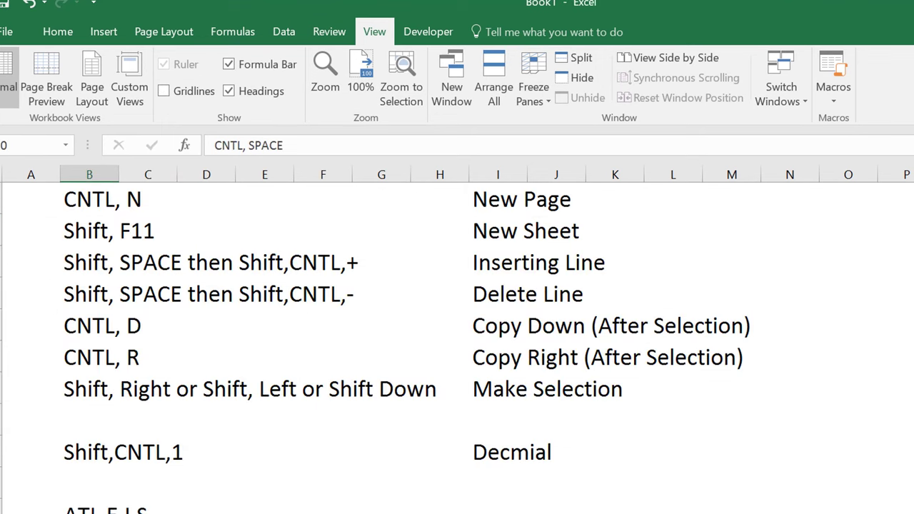
key(Down)
text(SH)
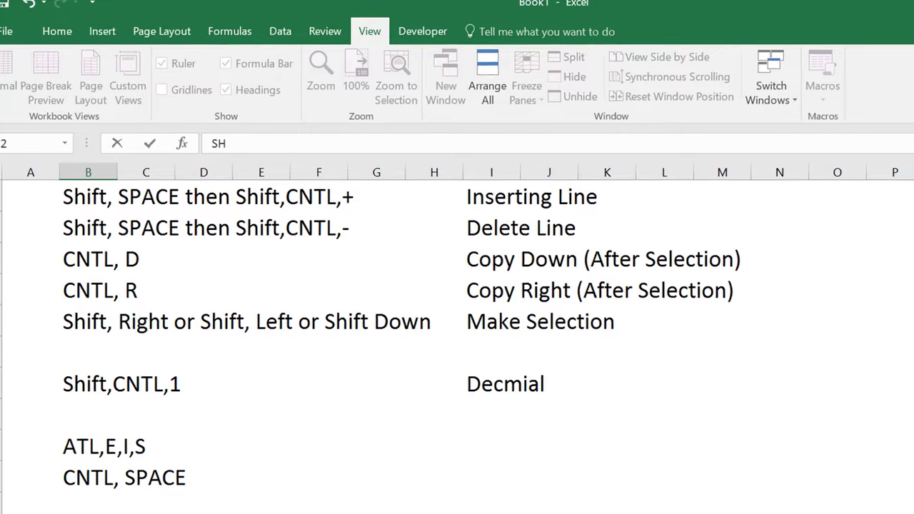
text(IFT,)
text(CNT)
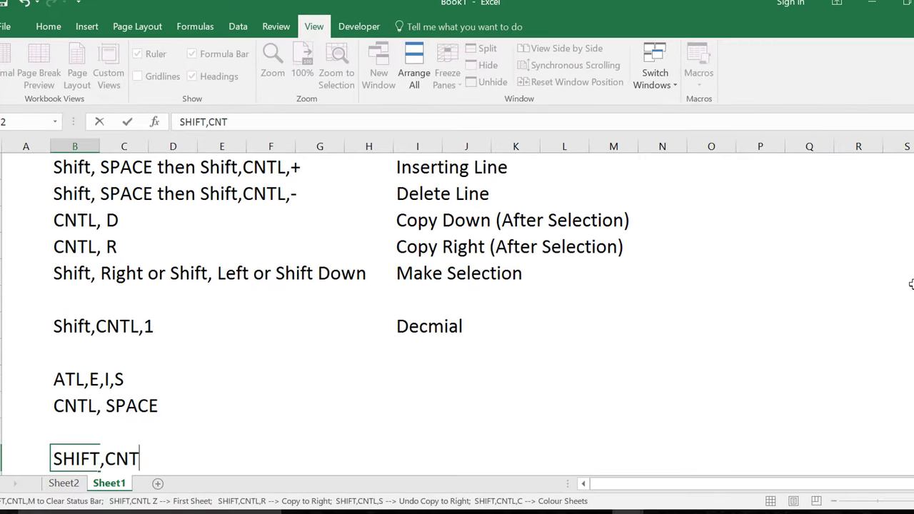
text(L, F3)
key(Return)
key(ctrl+Page_Up)
key(ctrl+Page_Down)
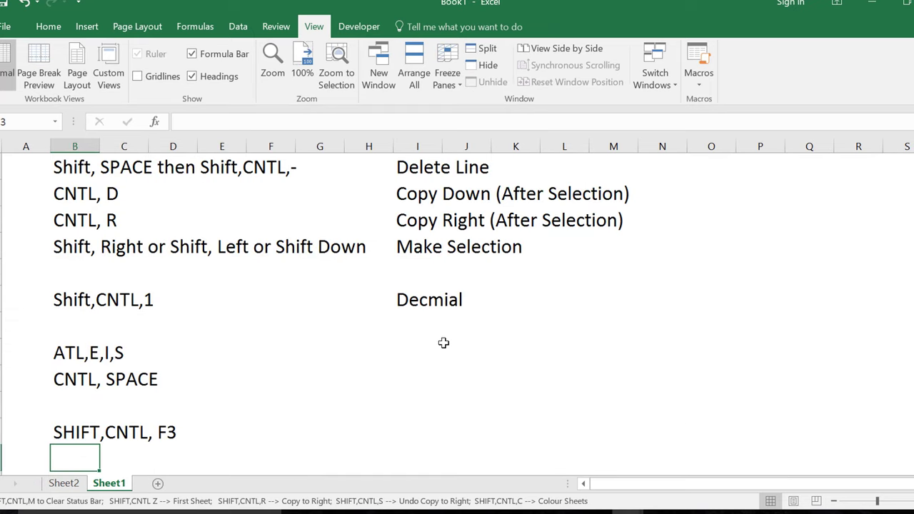
Rename the notes sheet from Sheet1 to "Short-cuts"
key(alt+h)
key(o)
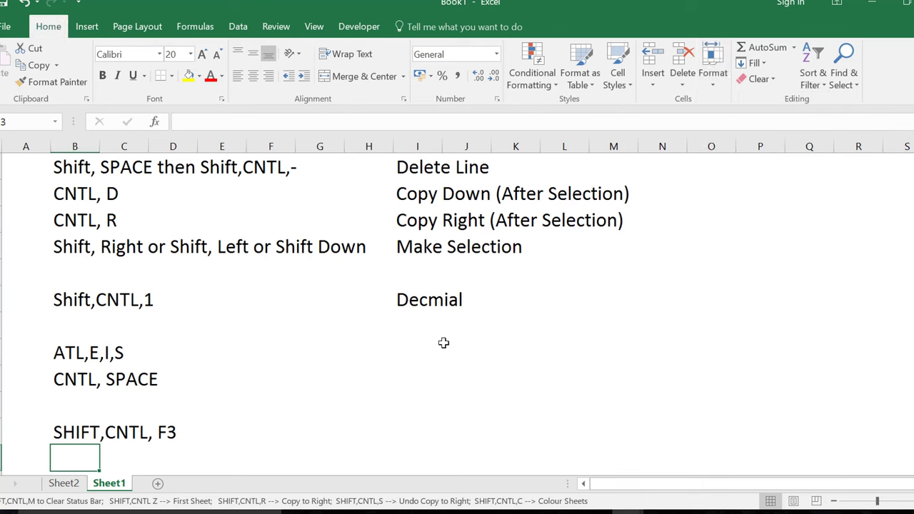
key(r)
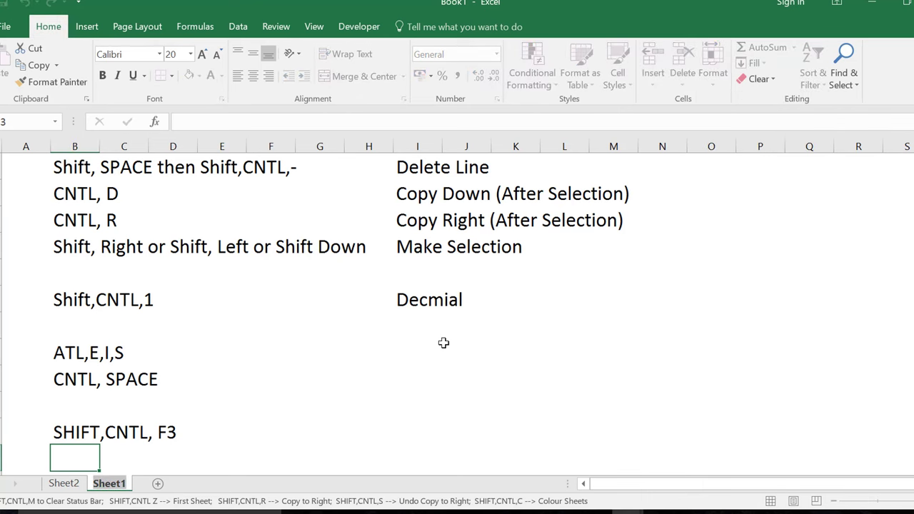
text(Shor)
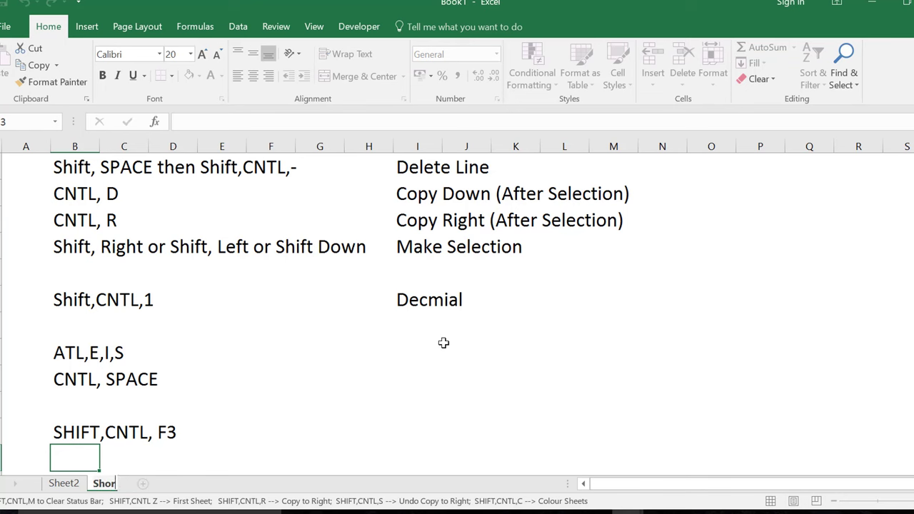
text(t-cuts)
key(Return)
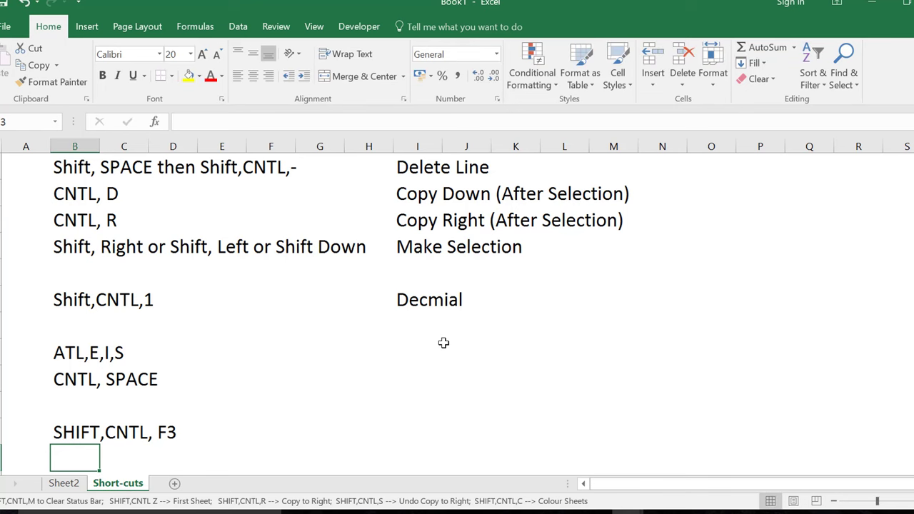
Return to Sheet2 and narrow columns A and B to slim margins
key(ctrl+Page_Up)
key(Down)
key(Down)
key(Down)
key(Down)
key(Down)
key(Down)
key(Down)
key(Up)
key(Down)
key(Up)
key(Left)
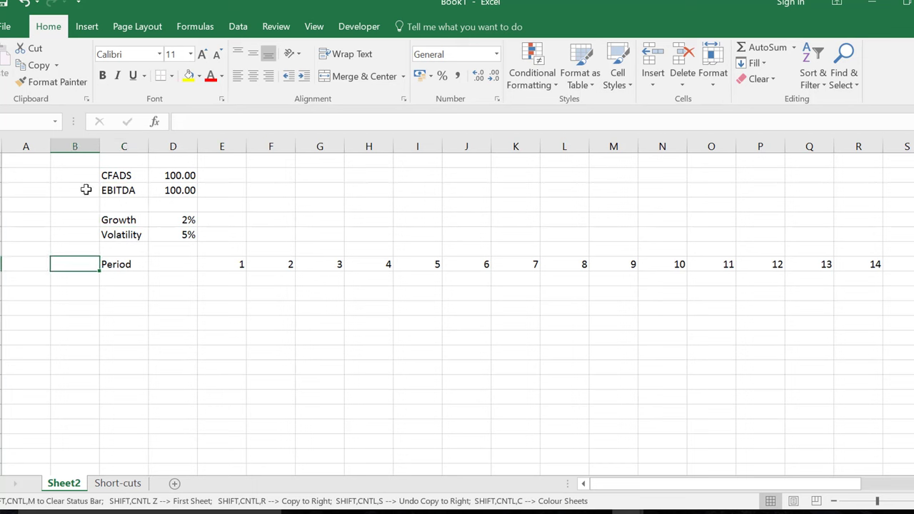
click(88, 141)
drag(88, 141, 13, 149)
key(Down)
key(Down)
key(Down)
key(Down)
key(Down)
key(Down)
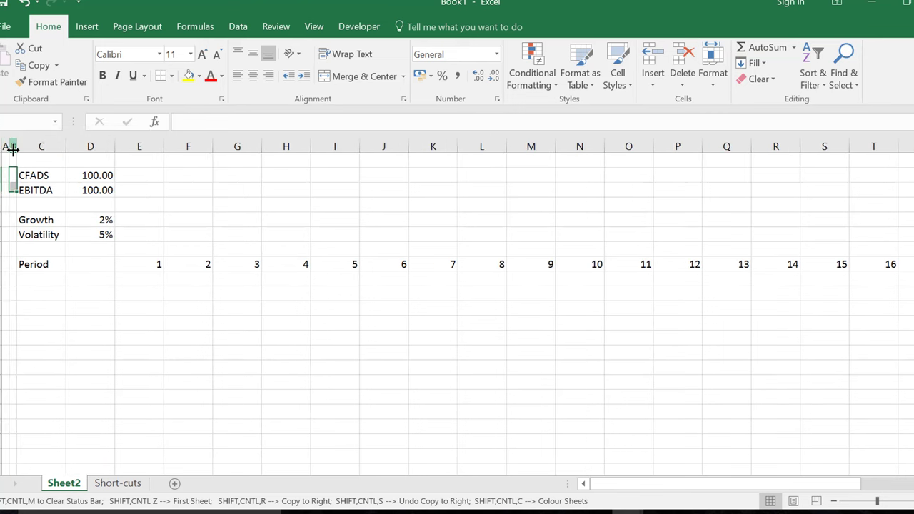
key(Down)
key(shift+space)
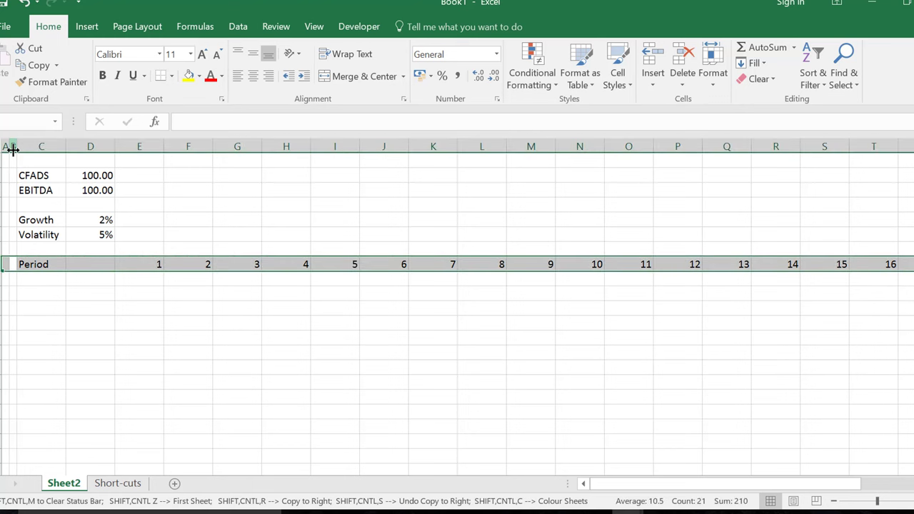
Move the CFADS to Volatility block from C2:D6 to columns B and C, and widen column B to fit the labels
key(Up)
key(Up)
key(Up)
key(Up)
key(Up)
key(Up)
key(Right)
key(Right)
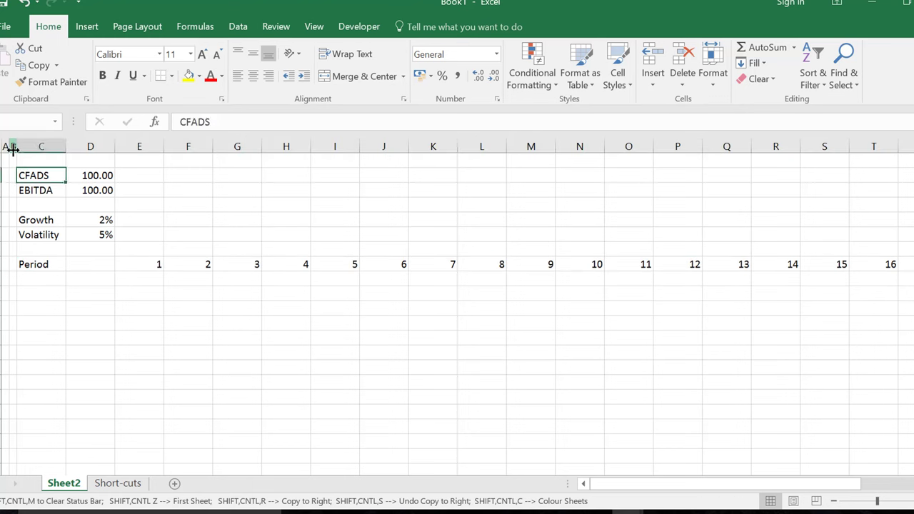
key(shift+Right)
key(shift+Down)
key(shift+Down)
key(shift+Down)
key(shift+Down)
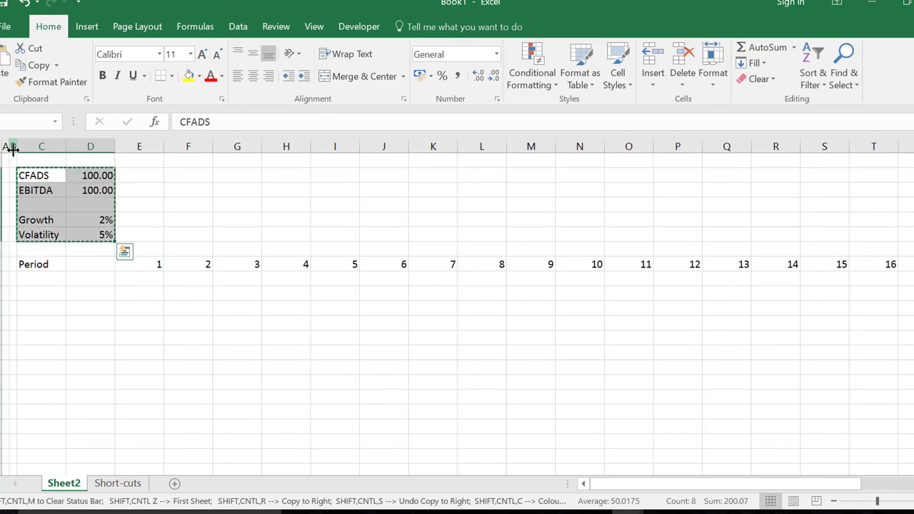
key(ctrl+c)
key(ctrl+v)
key(Down)
key(Up)
drag(14, 149, 78, 150)
Move the Period label from C8 to B8
key(Left)
key(Down)
key(Down)
key(Down)
key(Down)
key(Down)
key(Down)
key(Right)
key(Right)
key(Right)
key(Left)
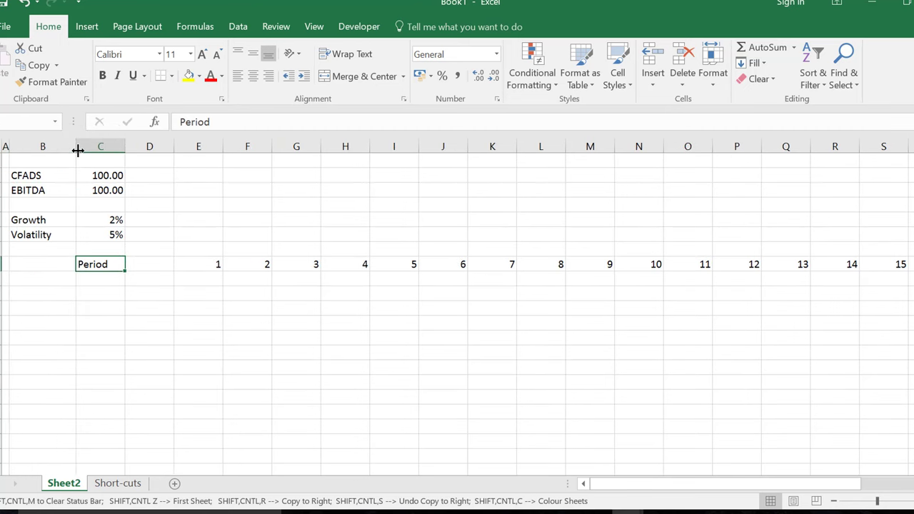
key(Left)
key(Right)
key(ctrl+x)
key(Left)
key(ctrl+v)
Insert a row above the Period row and enter the heading "Project Finance" in A8
key(Left)
key(shift+space)
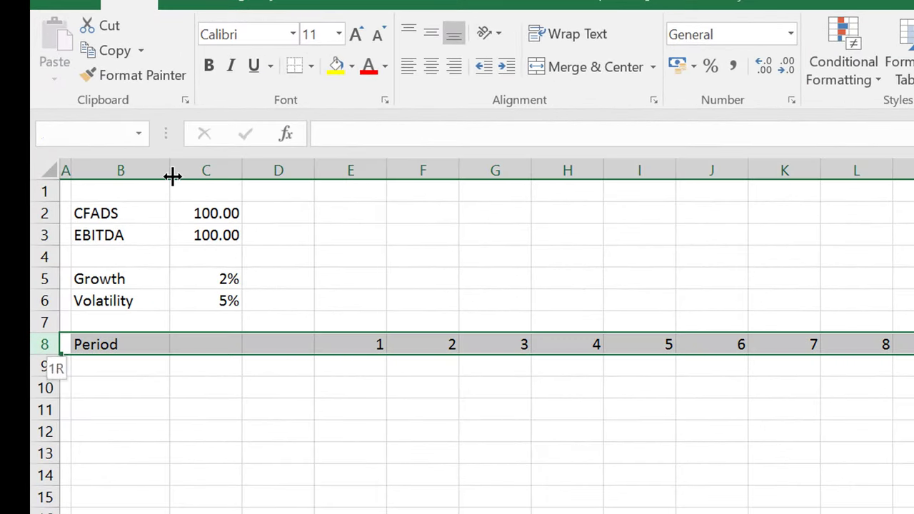
key(ctrl+plus)
key(Left)
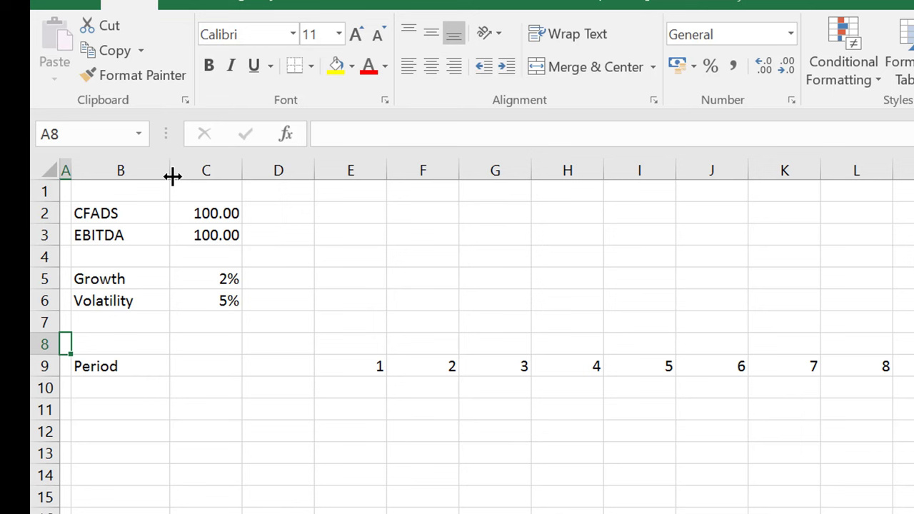
text(P)
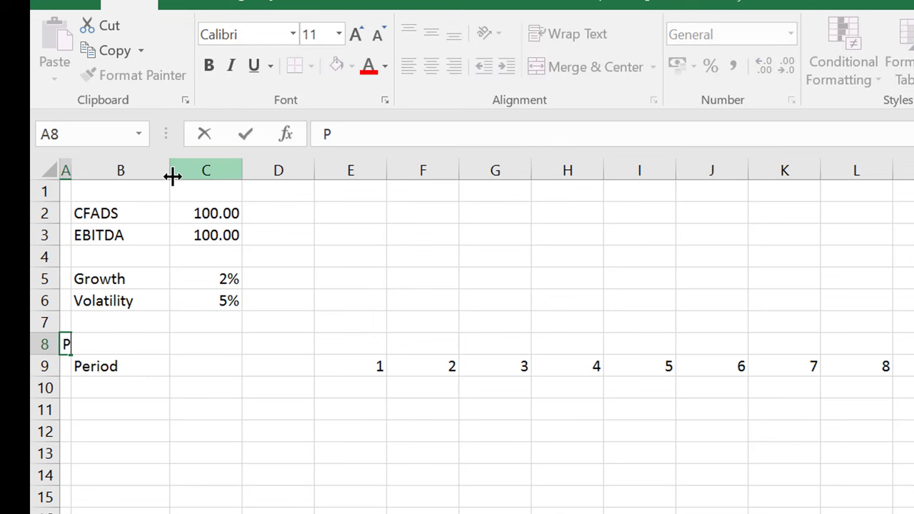
text(Roject Finance)
key(Return)
Enter the label "CFADS" in B10 and link its period 1 cell E10 to the CFADS value in C2
key(Down)
key(Right)
text(CFADS)
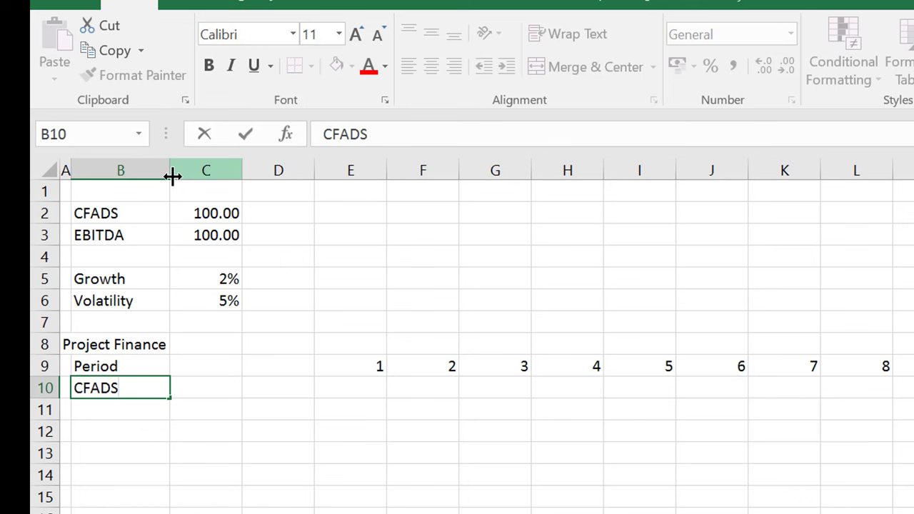
key(Right)
key(Right)
key(Right)
text(=)
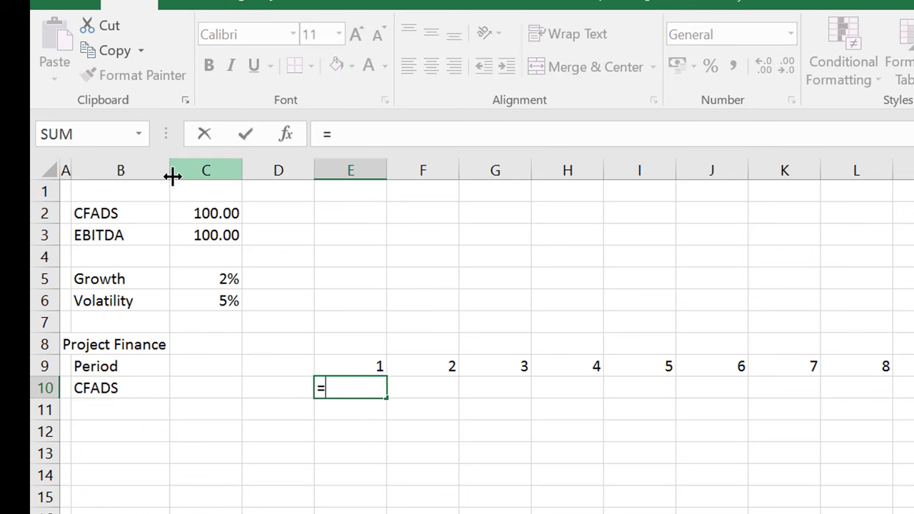
key(Left)
key(Left)
key(Up)
key(Up)
key(Up)
key(Up)
key(Up)
key(Up)
key(Up)
key(Up)
key(Return)
Select all the period columns from period 1 onwards and narrow them to an equal width
key(Up)
key(Up)
key(ctrl+shift+Right)
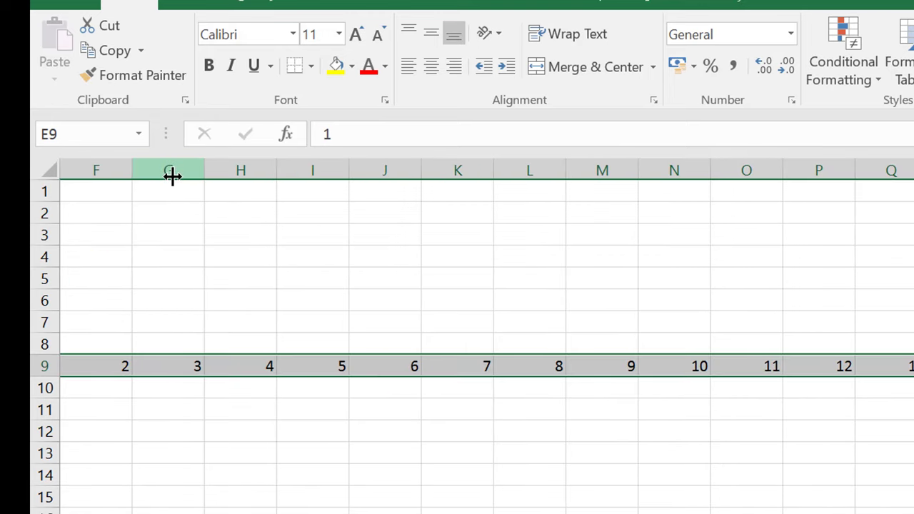
key(ctrl+space)
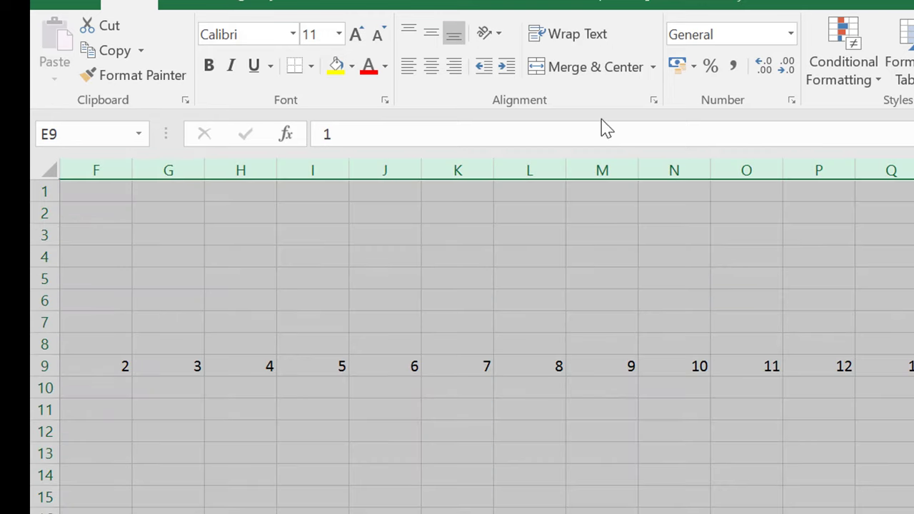
drag(566, 170, 549, 170)
key(ctrl+Left)
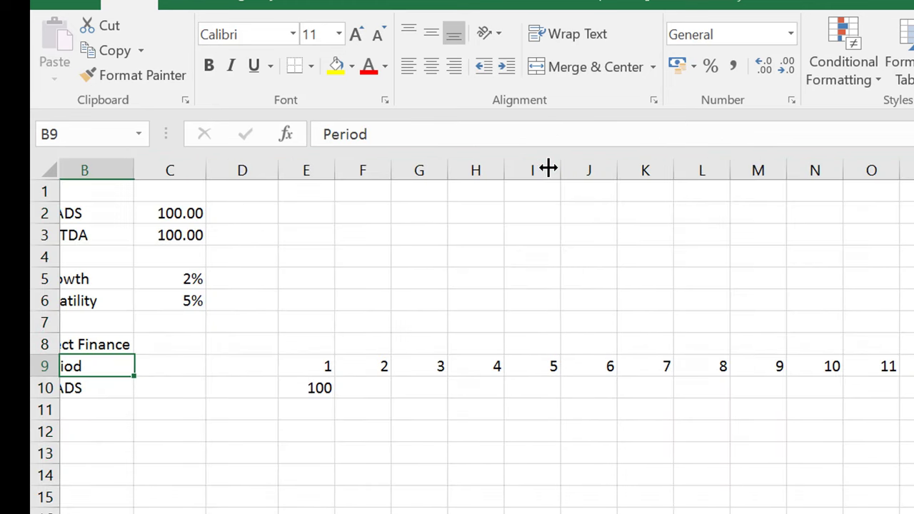
Start the period 2 CFADS formula in F10 as =E10+E10*(1+Growth), referencing the growth rate in C5
key(Left)
key(Right)
key(Down)
key(Right)
key(Right)
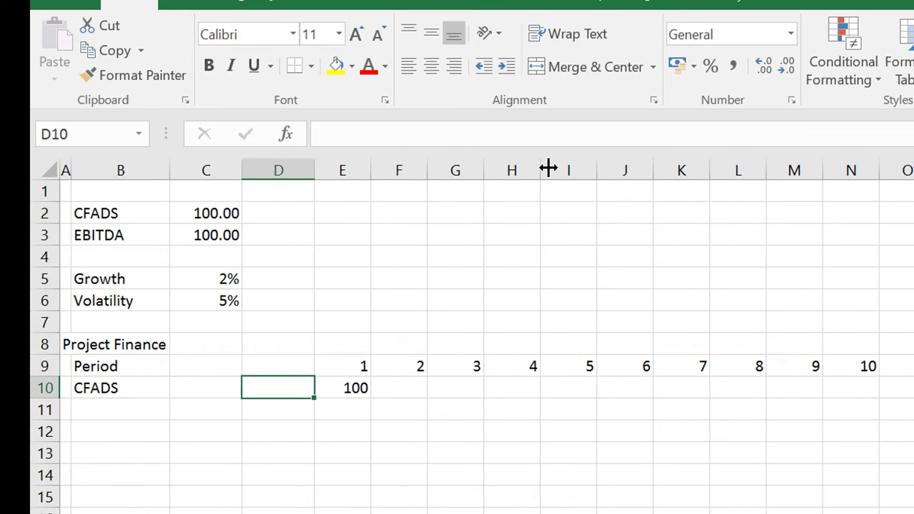
key(Right)
key(Right)
text(=)
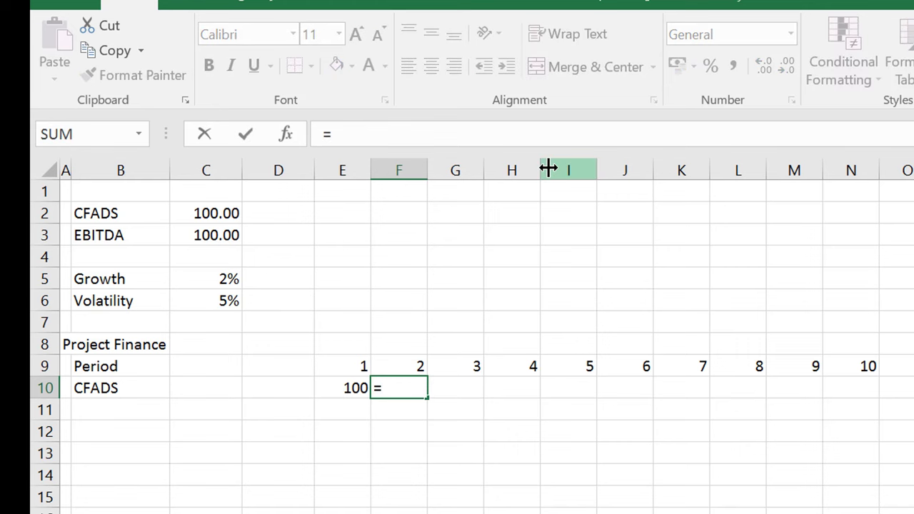
key(Left)
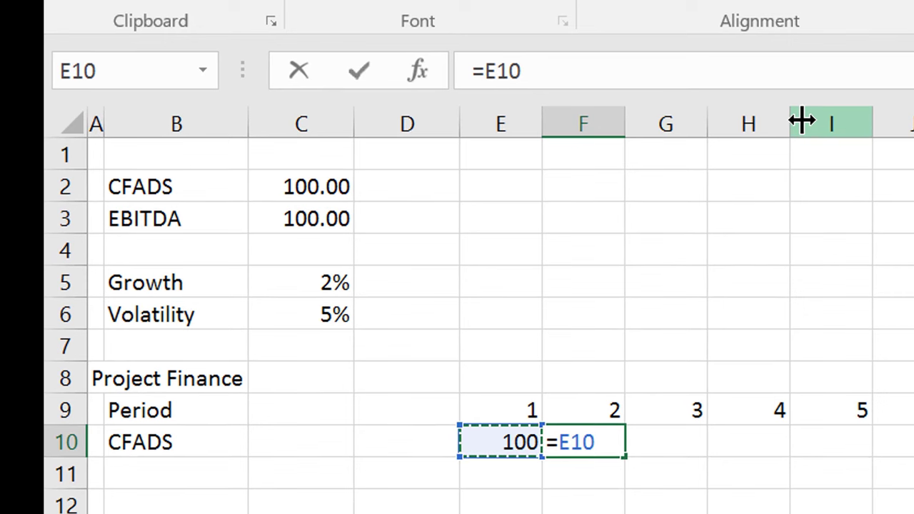
text(+)
key(Left)
text(*)
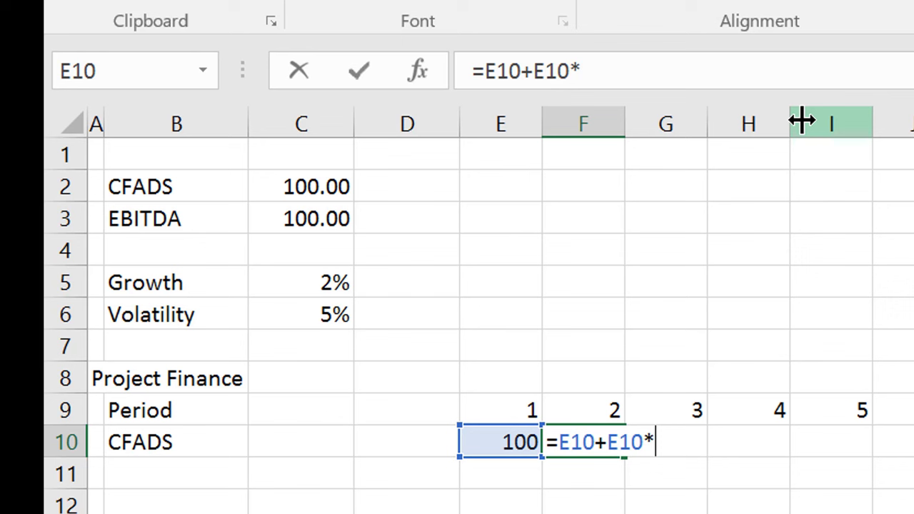
text((1_)
key(BackSpace)
text(+)
key(Up)
key(Up)
key(Up)
key(Up)
key(Up)
key(Left)
key(Left)
key(Left)
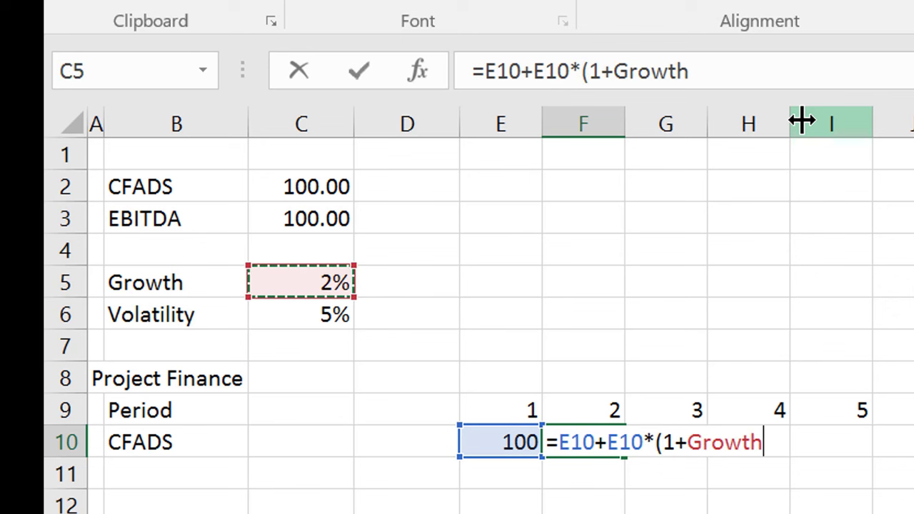
Complete the F10 formula by adding the volatility term E10*Volatility*NORMSINV(RAND()), referencing the volatility in C6
text()+)
key(Left)
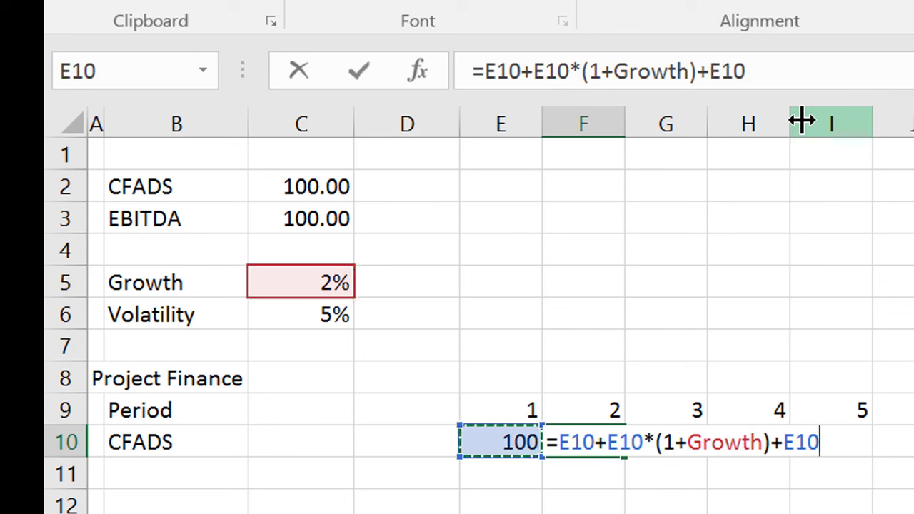
text(*)
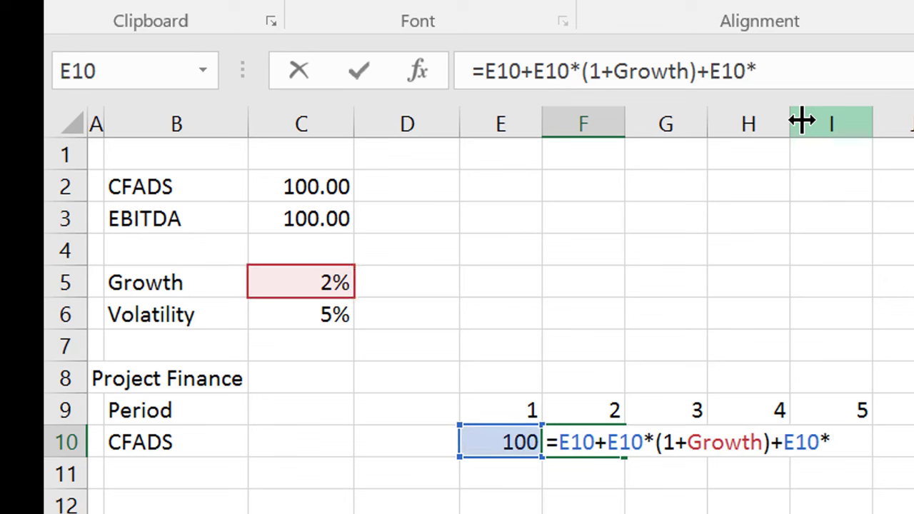
key(Left)
key(Left)
key(Up)
key(Up)
key(Up)
key(Up)
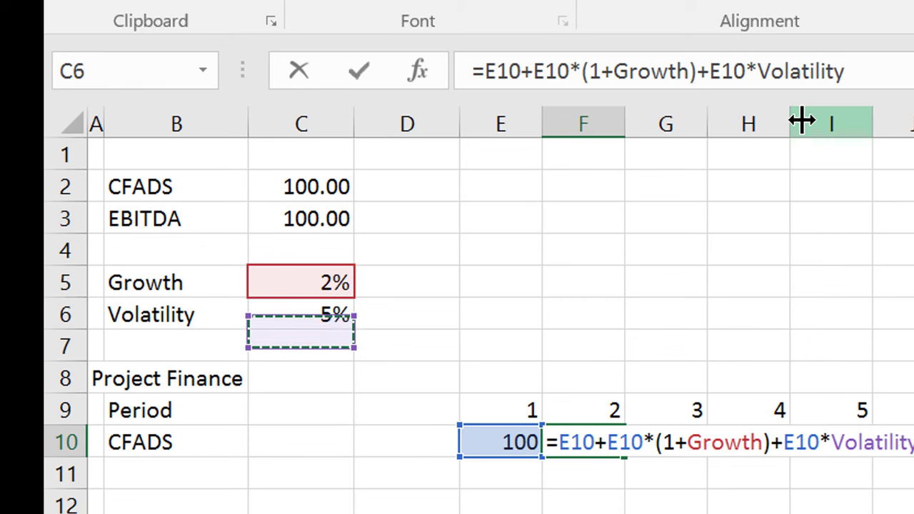
text(*)
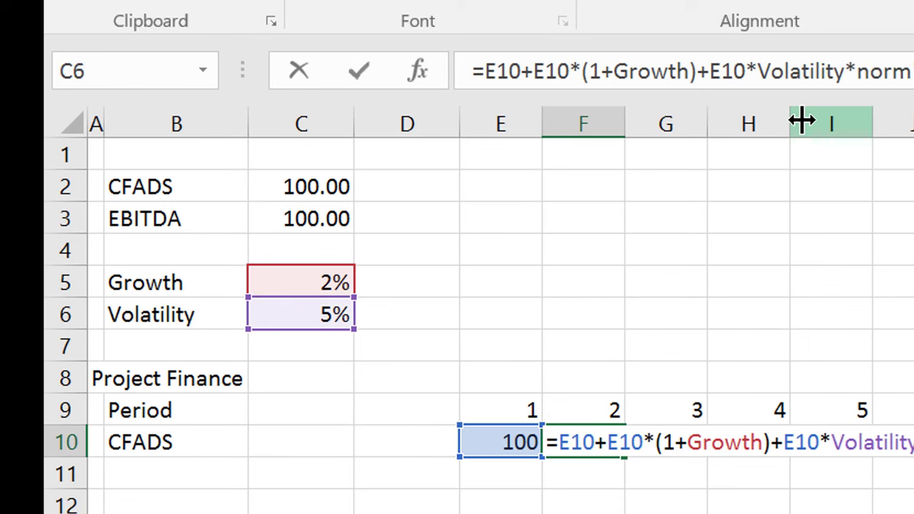
text(normsi)
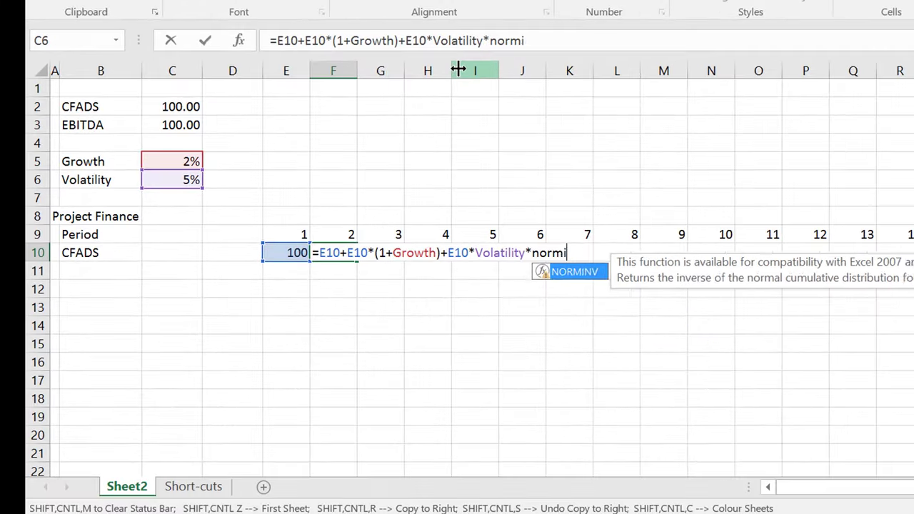
key(BackSpace)
text(sin)
key(Tab)
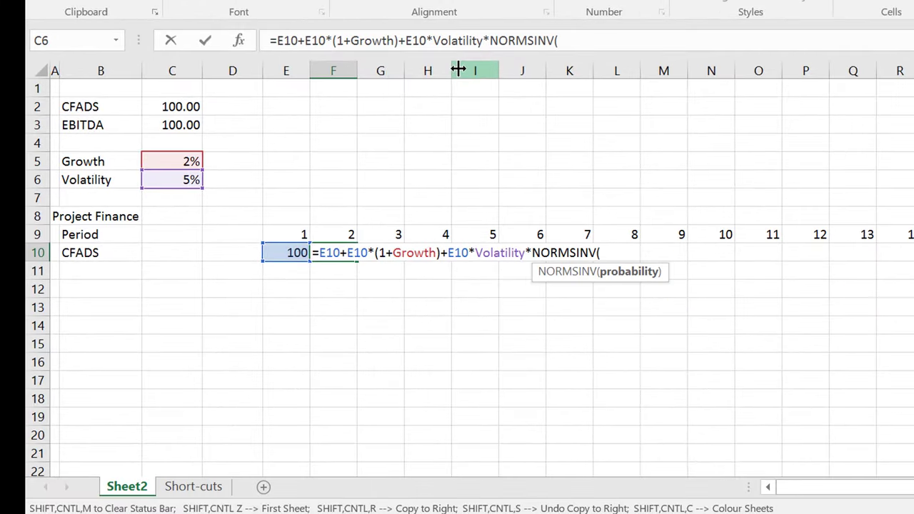
text(rand())
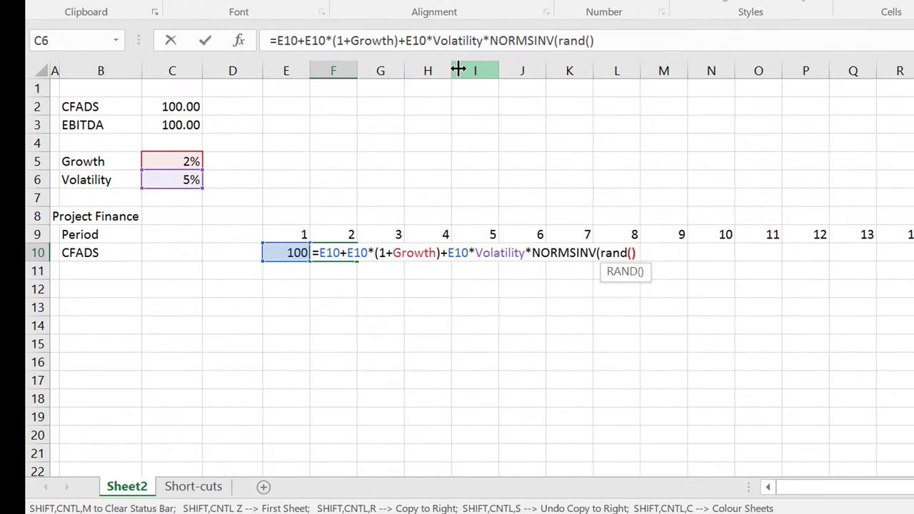
key(Return)
key(Return)
Copy the period 2 CFADS formula from F10 across the remaining periods
key(Up)
key(Left)
key(Right)
key(F2)
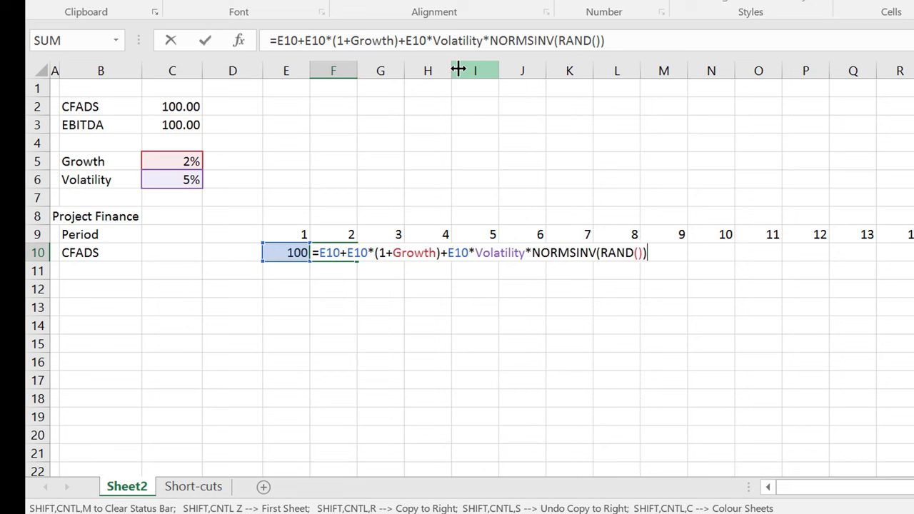
key(ctrl+Return)
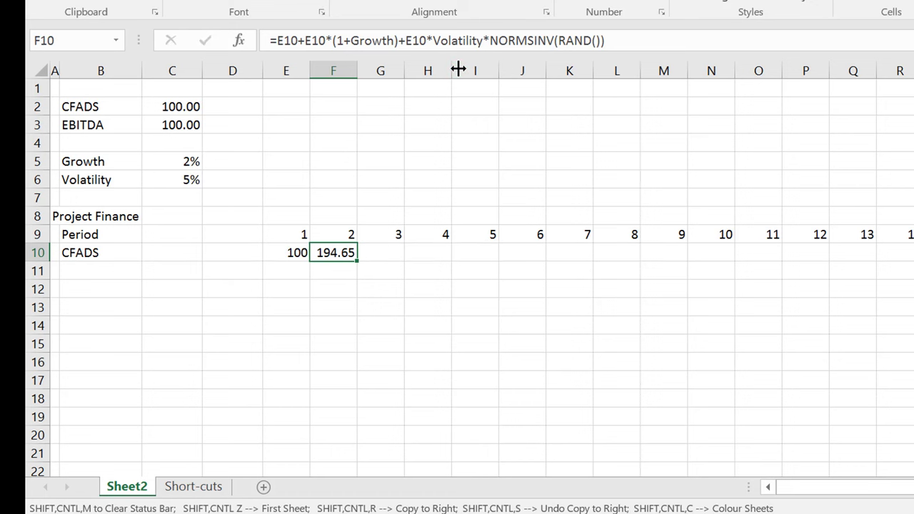
key(ctrl+shift+r)
key(Left)
key(Right)
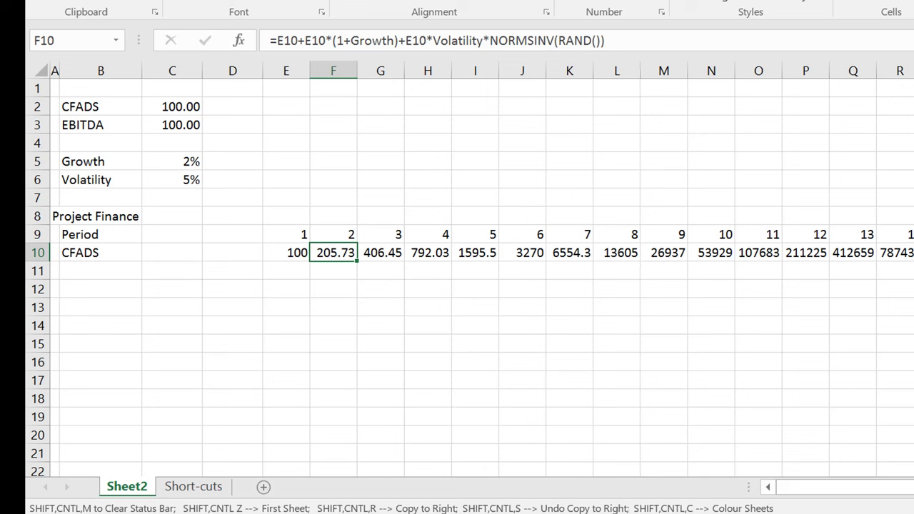
Correct F10 to =E10+E10*(Growth)+E10*Volatility*NORMSINV(RAND()) and copy it across the remaining periods
key(super+g)
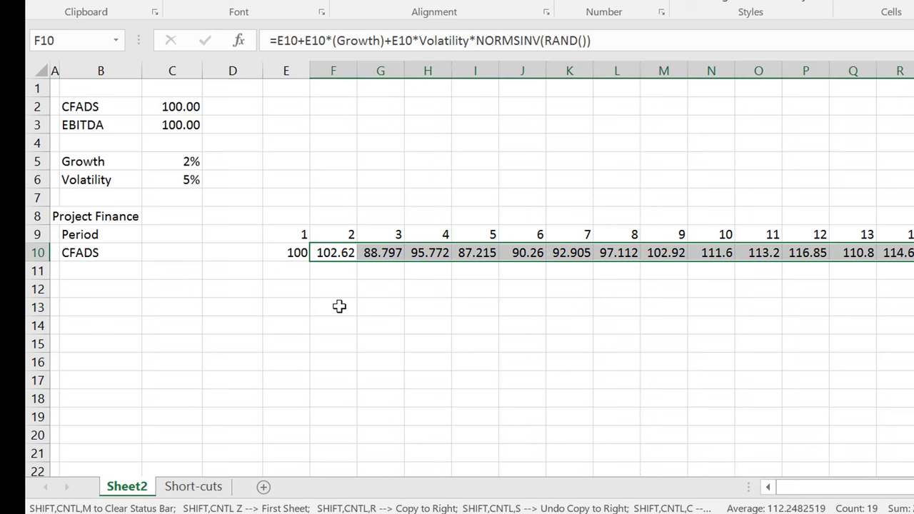
key(Left)
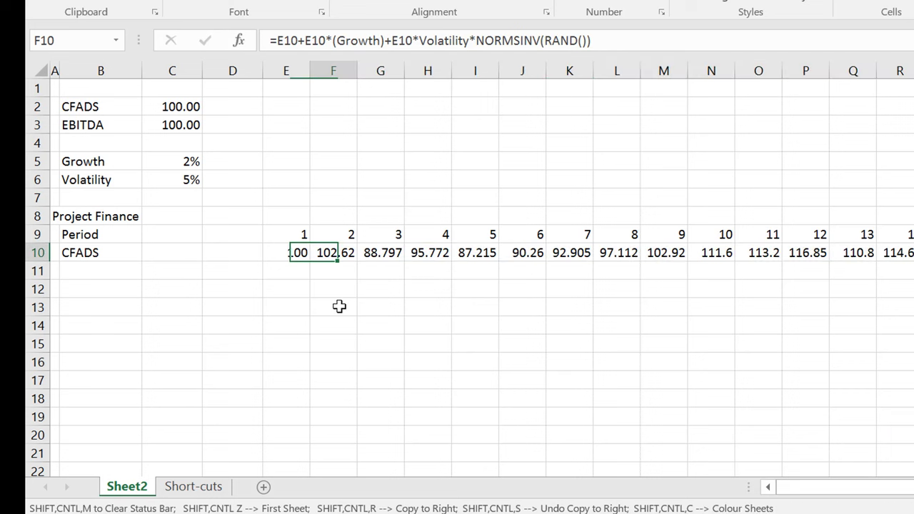
key(Right)
key(F2)
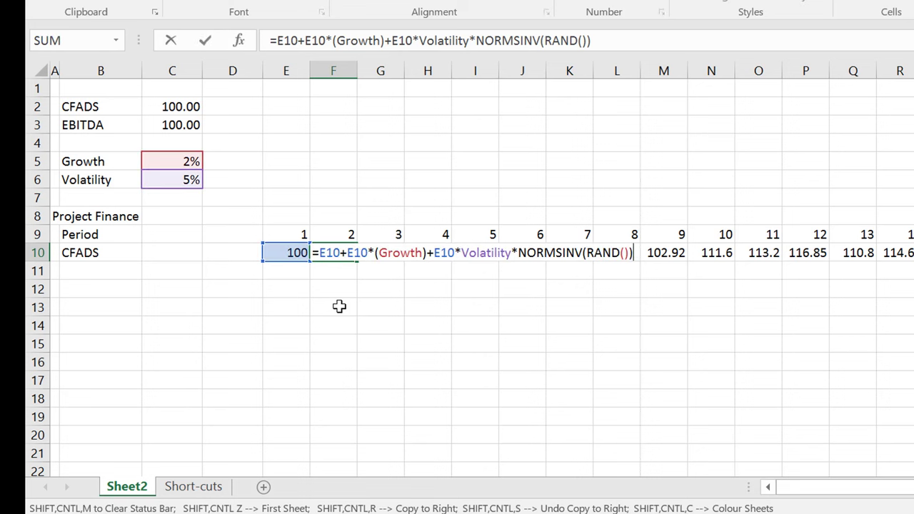
key(ctrl+Return)
Format the CFADS row from period 1 onwards as euro currency with two decimals
key(Down)
key(Up)
key(Left)
key(Right)
key(Right)
key(Right)
key(Left)
key(Left)
key(Left)
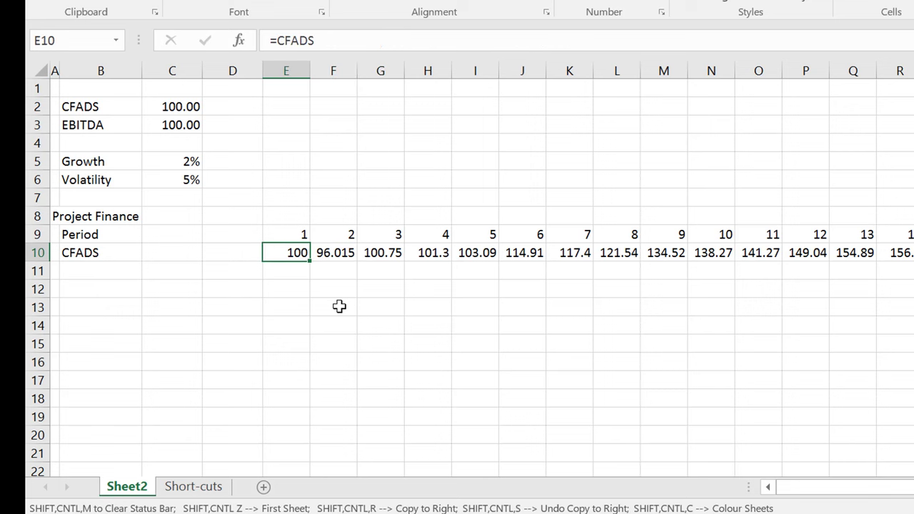
key(ctrl+shift+r)
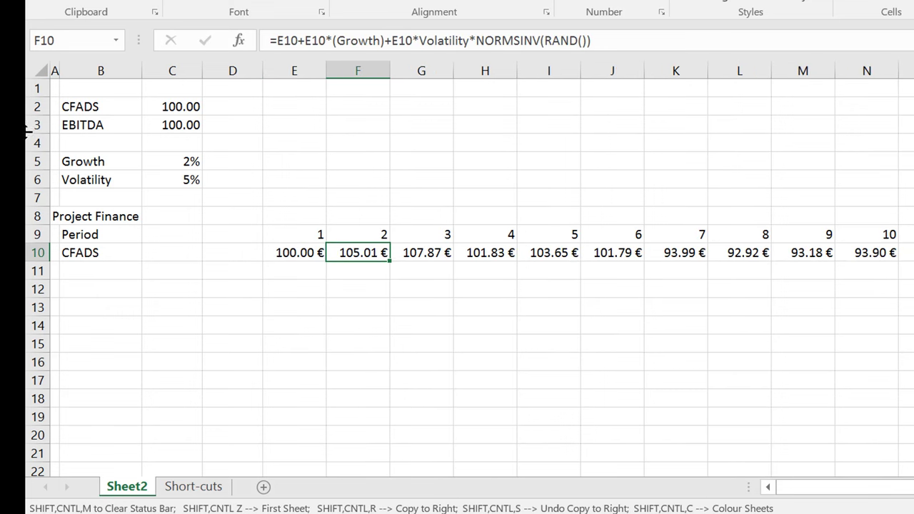
Check the period 2 CFADS formula in F10, and set Volatility in C6 to 10%
key(Left)
key(Right)
key(F2)
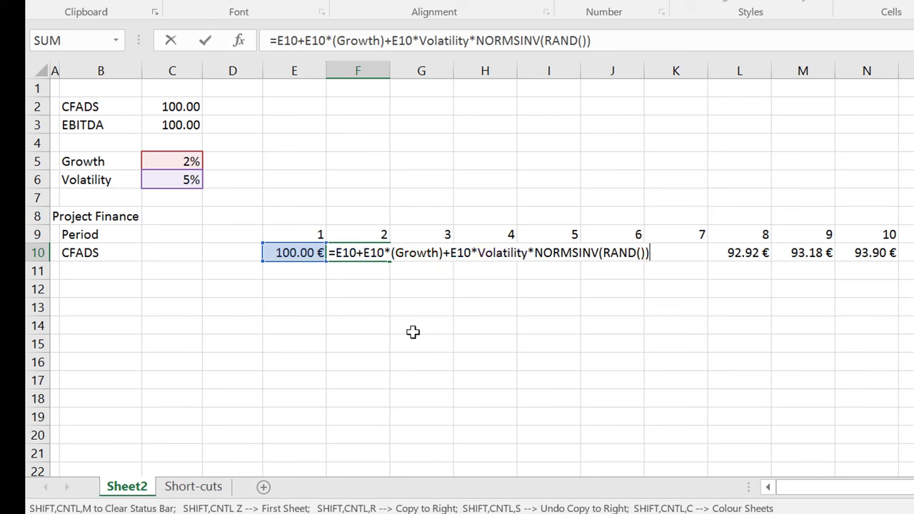
key(Return)
key(Up)
key(Left)
key(Left)
key(Left)
key(Up)
key(Up)
key(Up)
key(Up)
text(10)
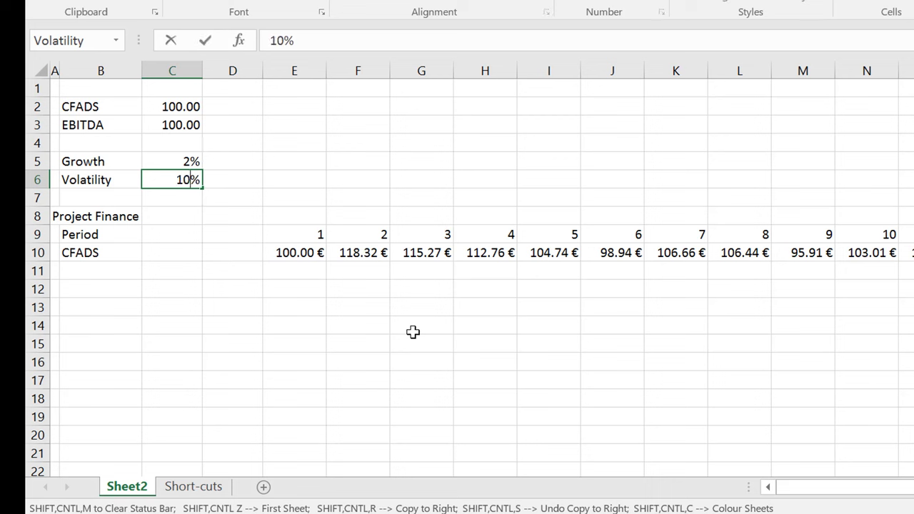
key(Return)
key(Up)
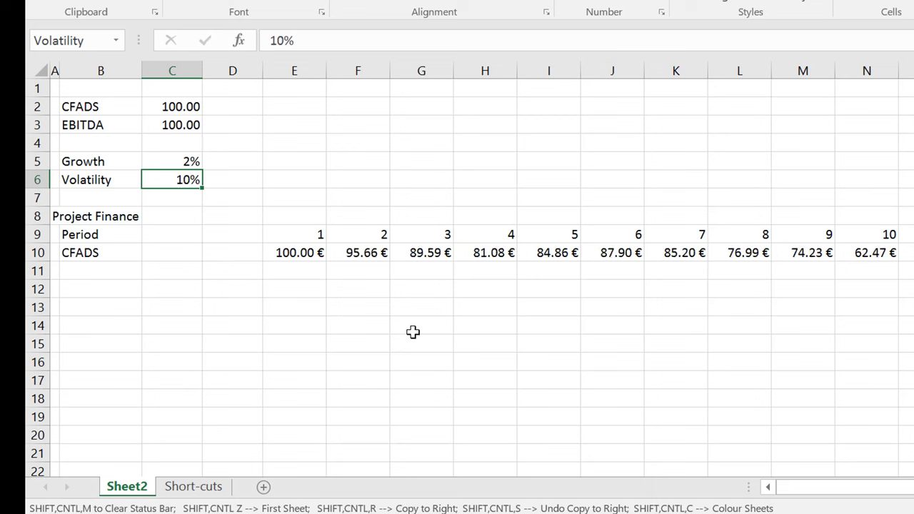
Set Volatility in C6 to 0%
text(0)
key(Return)
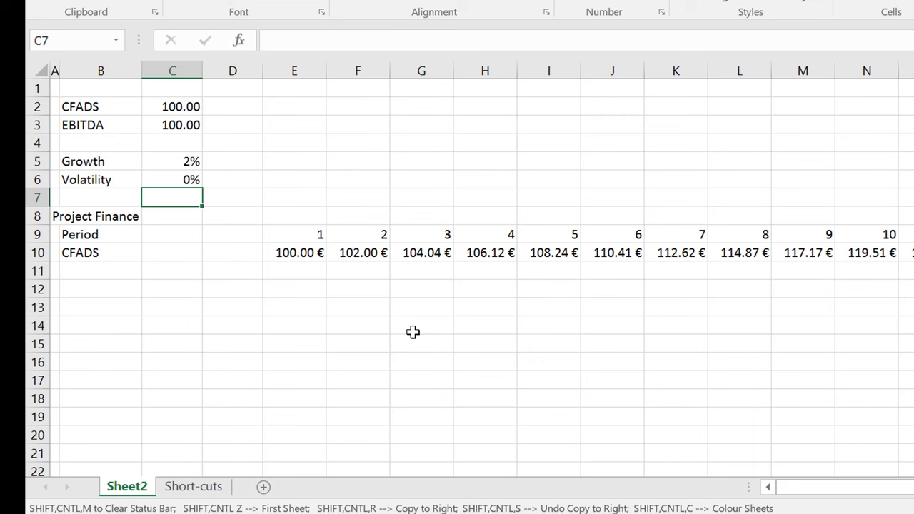
key(Up)
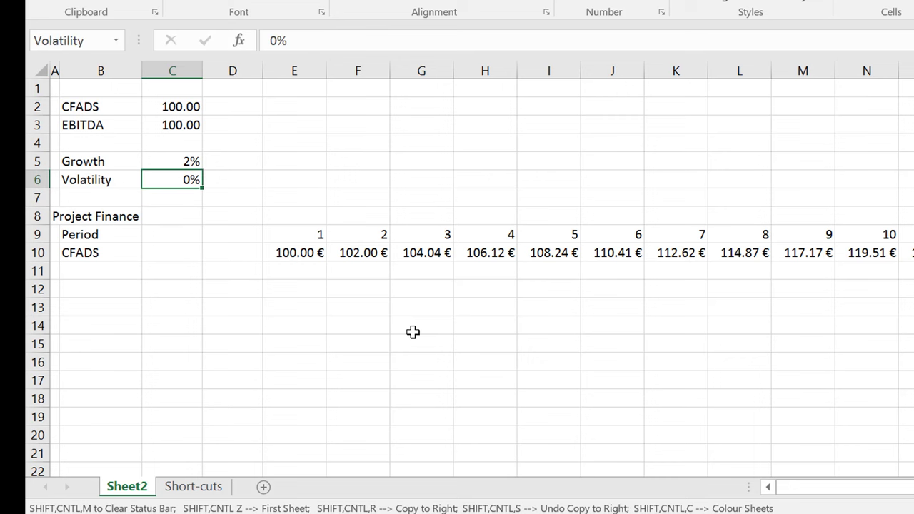
Format the CFADS row from E10 to the last period as plain numbers with two decimals
key(Down)
key(Down)
key(Down)
key(Down)
key(Right)
key(Right)
key(ctrl+shift+Right)
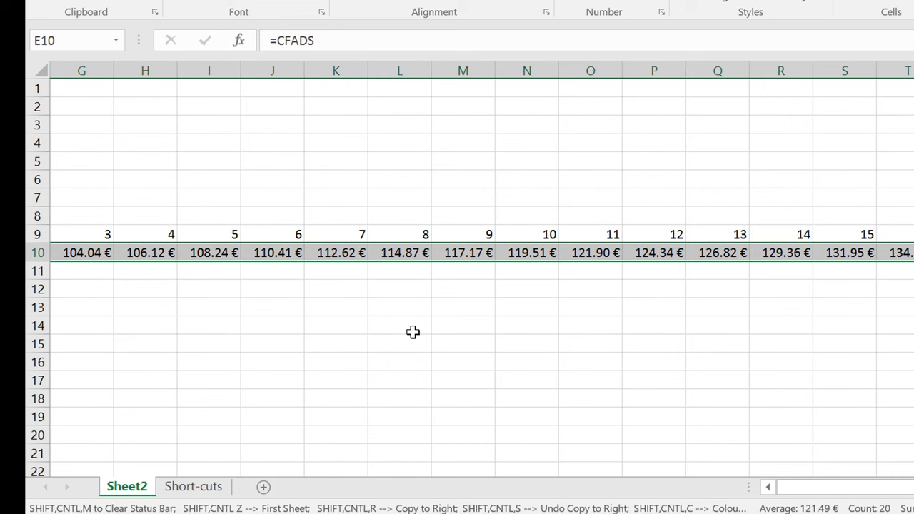
key(ctrl+z)
Insert a blank row at row 4, between the EBITDA row and the growth assumptions
key(Left)
key(Left)
key(Left)
key(Left)
key(Up)
key(Up)
key(Up)
key(Up)
key(ctrl+Up)
key(Down)
key(Down)
key(Down)
key(shift+space)
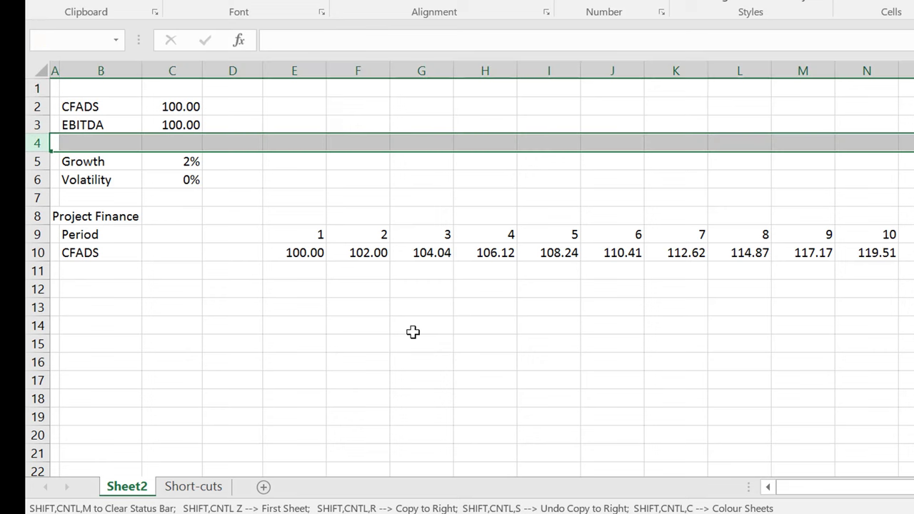
key(ctrl+shift+plus)
Enter the label "Target DSCR" in B4 and set its value in C4 to 1.3
key(Right)
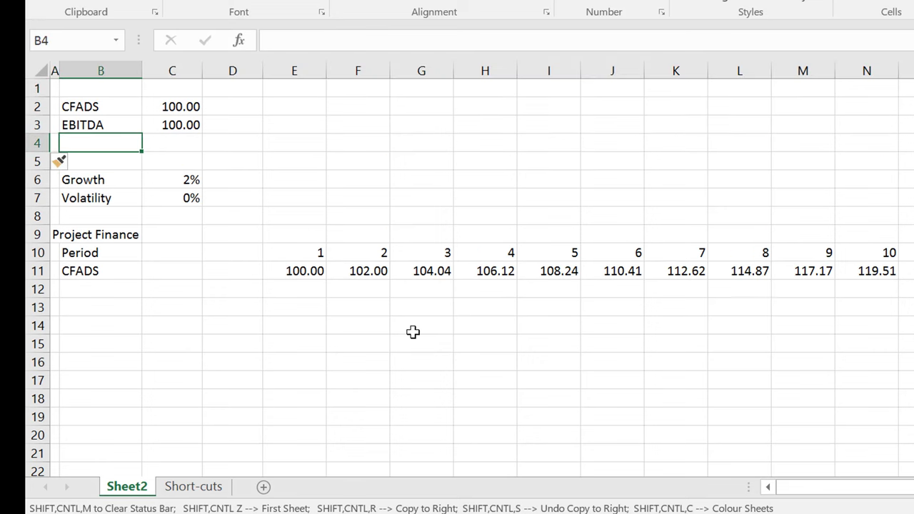
key(F2)
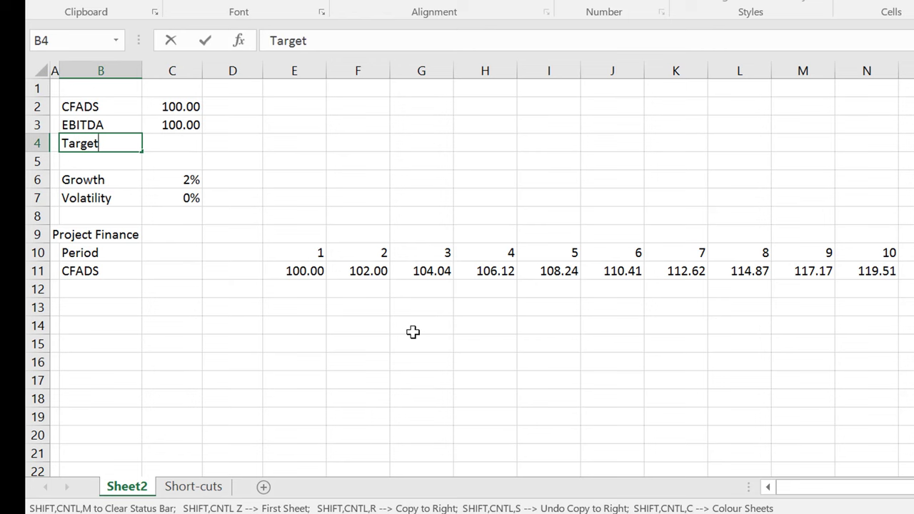
text(Target DSCR)
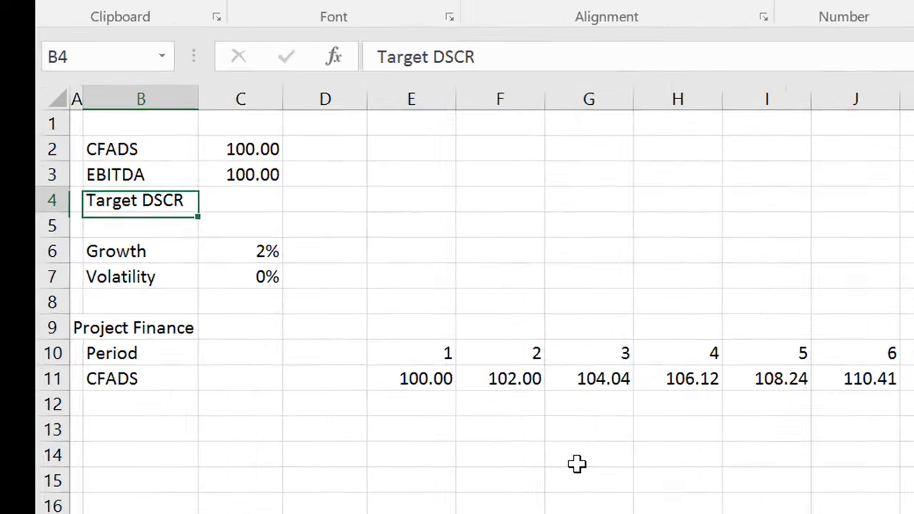
key(Tab)
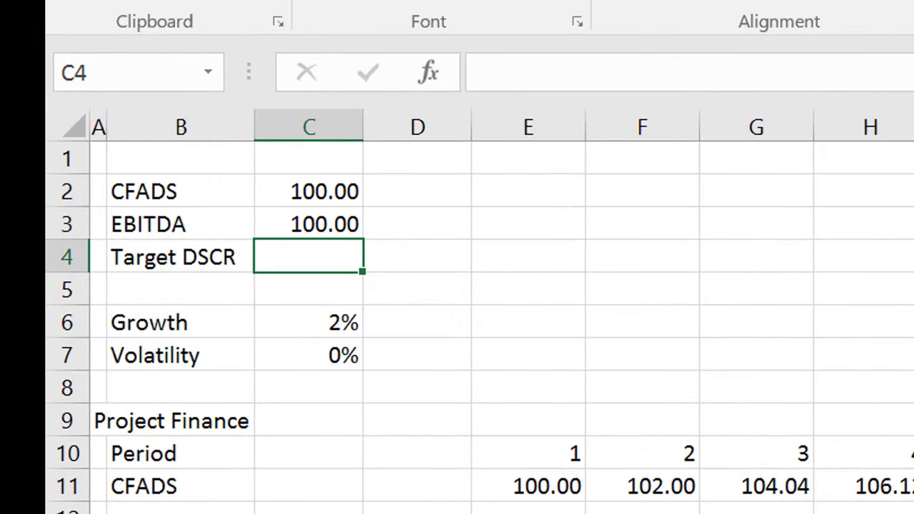
text(1.2)
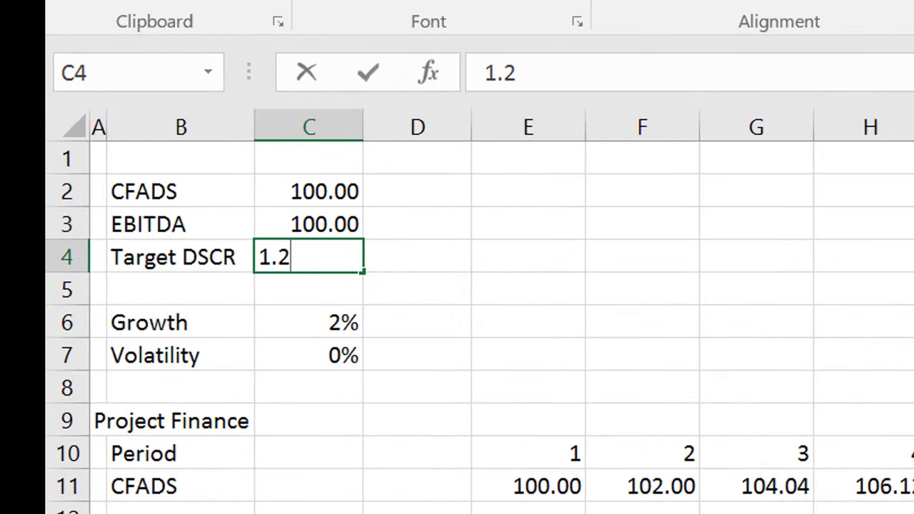
key(Return)
click(308, 257)
key(F2)
key(BackSpace)
text(3)
key(Return)
Insert a blank row below Target DSCR and enter a target debt service label in B5
key(shift+space)
key(ctrl+shift+plus)
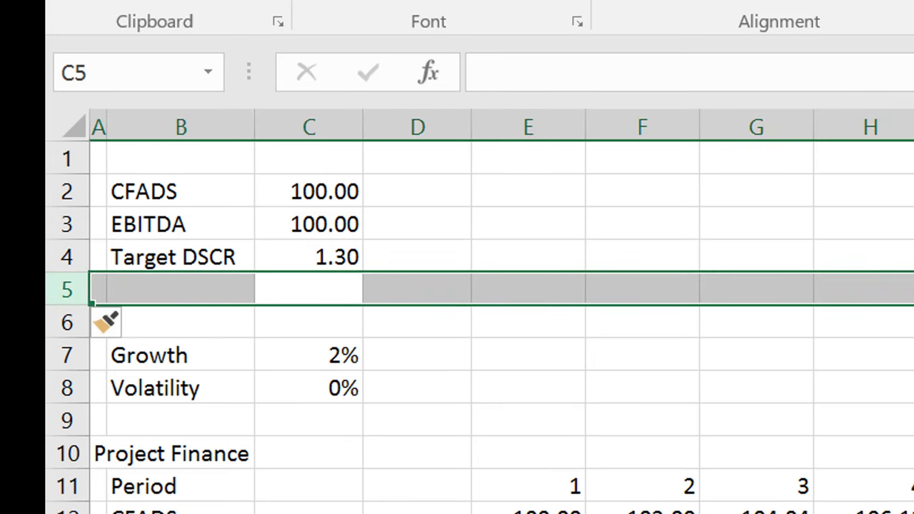
key(Left)
text(Target De)
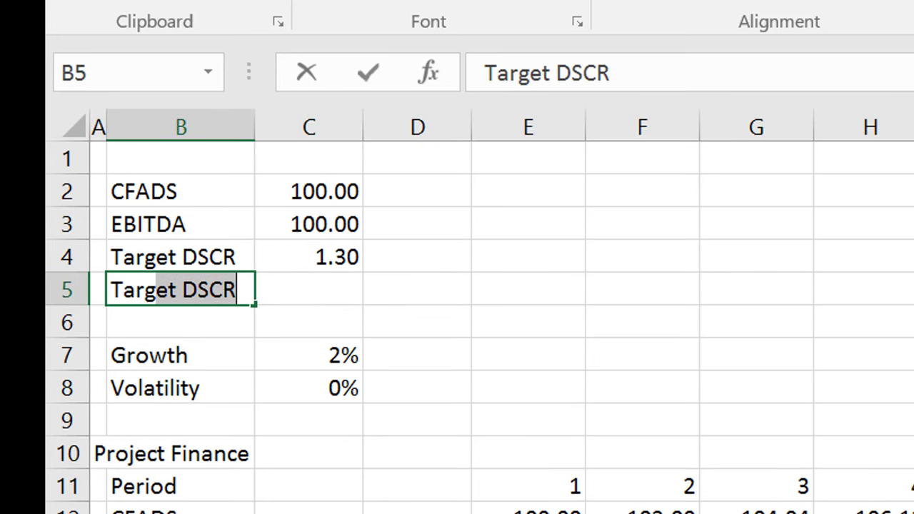
text(bt Serive)
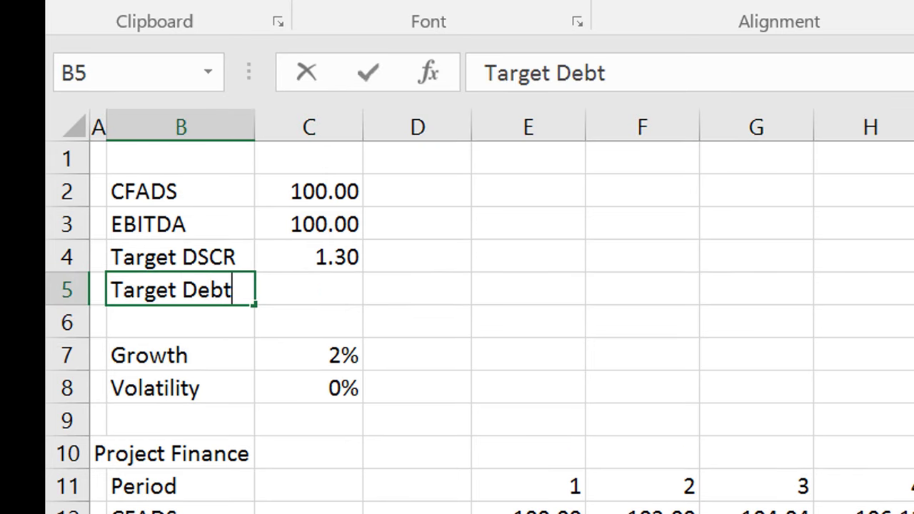
key(ctrl+Return)
key(Return)
Correct the label in B5 to "Target Debt Service" and widen column B to fit it
key(Up)
key(F2)
key(BackSpace)
key(BackSpace)
key(BackSpace)
text(vice)
key(Return)
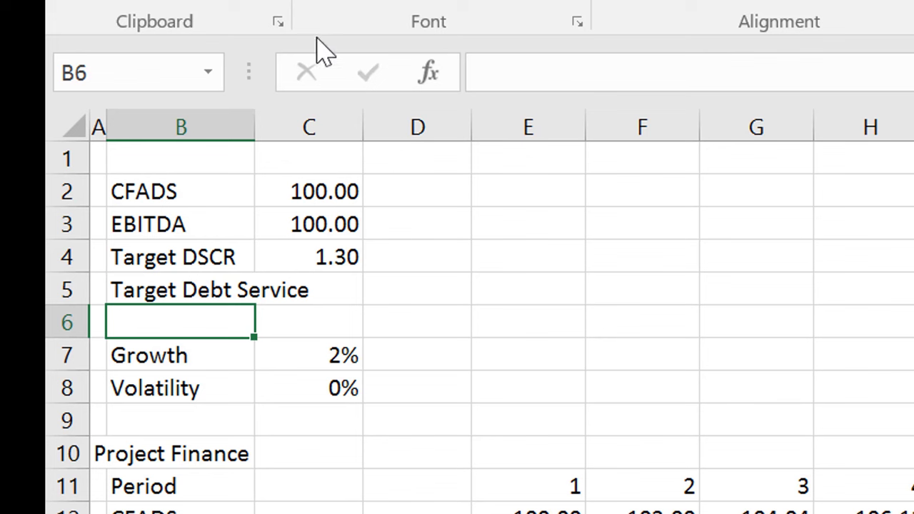
drag(255, 127, 360, 147)
key(Up)
key(Right)
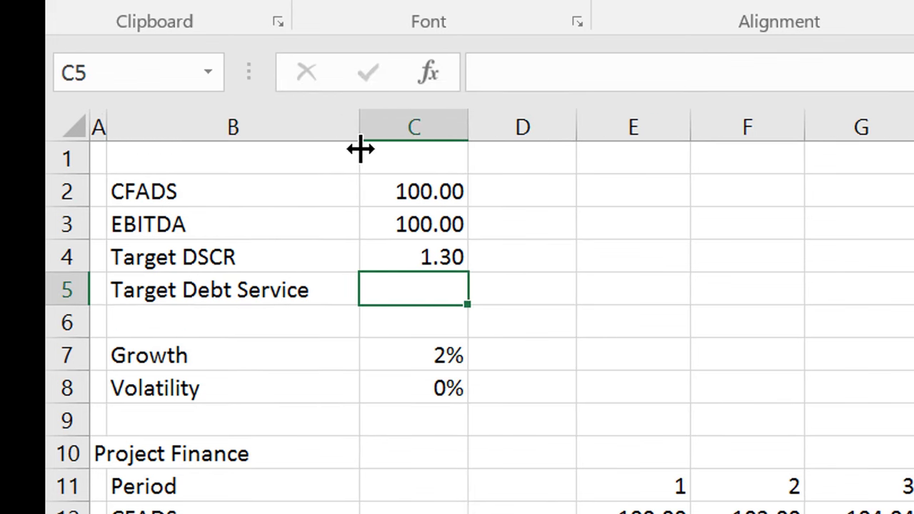
text(=)
key(Up)
key(Up)
key(Up)
text(/)
key(Up)
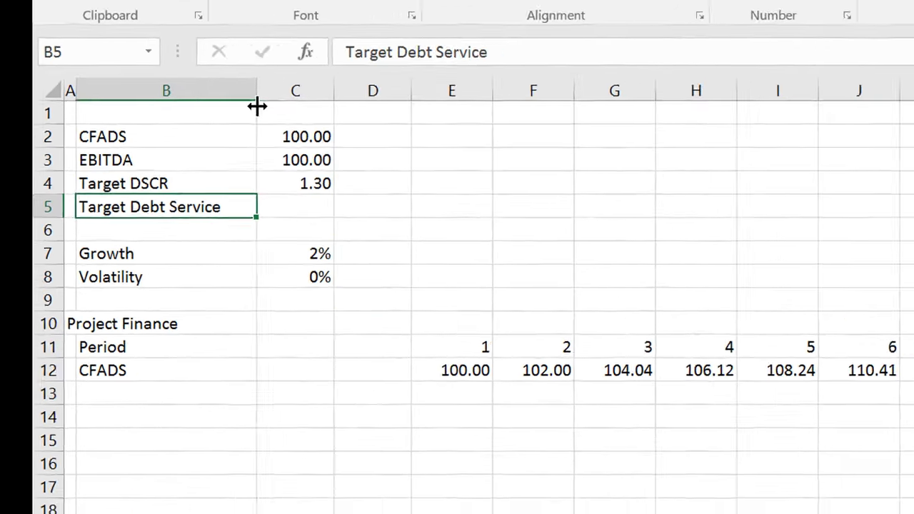
Create range names for the inputs in B2:C8 from the labels in the left column
key(Left)
key(Up)
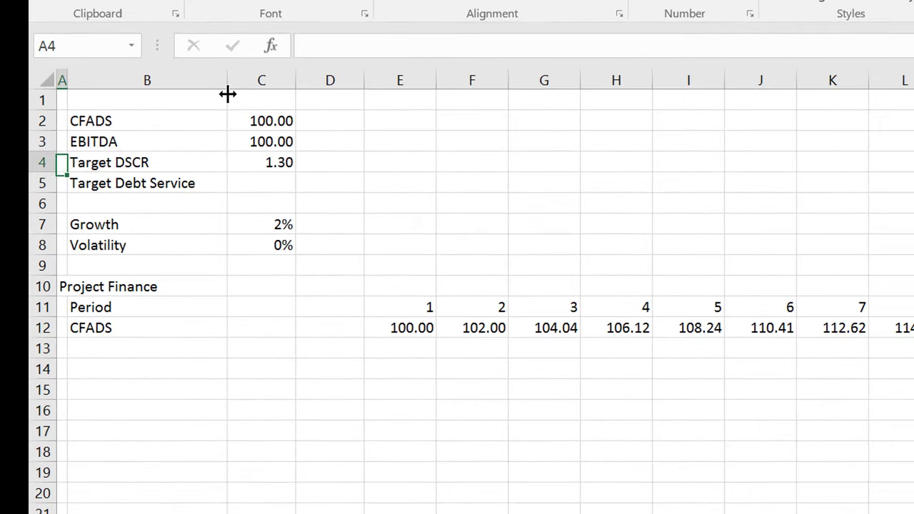
key(Up)
key(Up)
key(Right)
key(shift+Right)
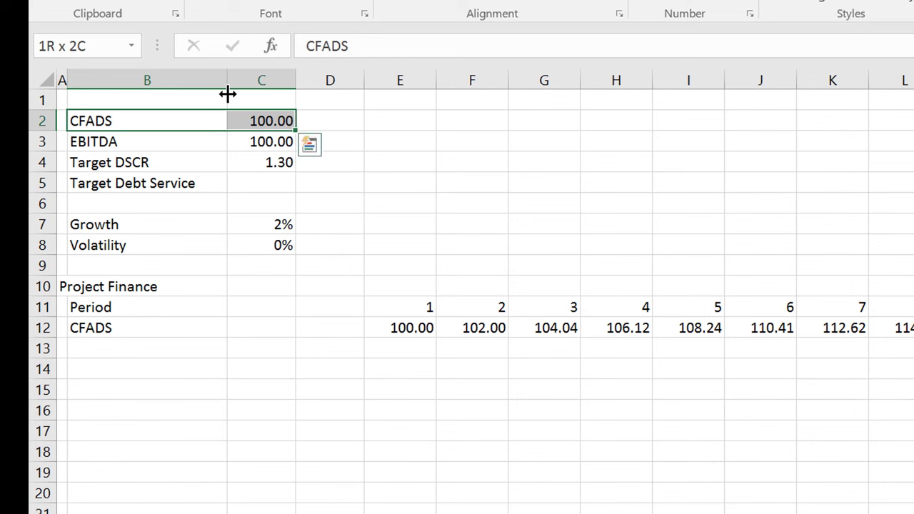
key(shift+Down)
key(shift+Down)
key(shift+Down)
key(shift+Down)
key(shift+Down)
key(shift+Down)
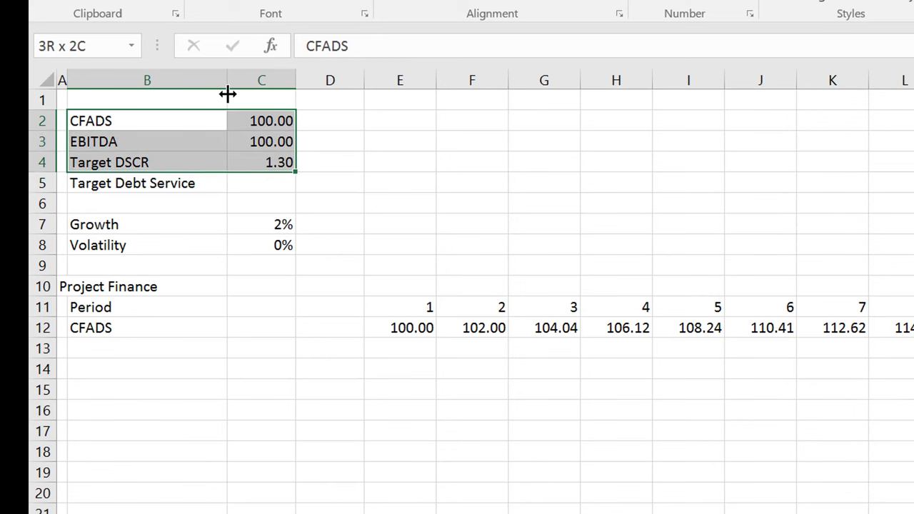
key(ctrl+shift+F3)
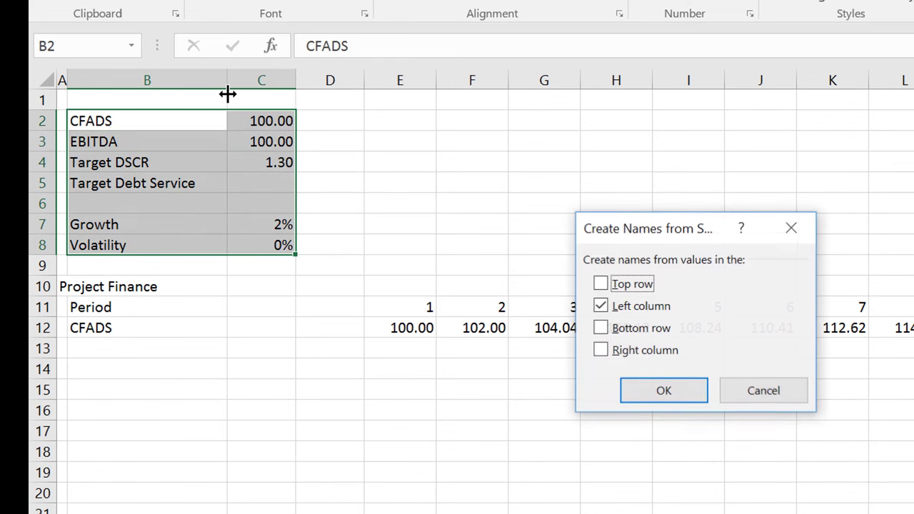
key(Return)
Enter the formula =CFADS/Target_DSCR in C5 for the Target Debt Service
key(Down)
key(Down)
key(Down)
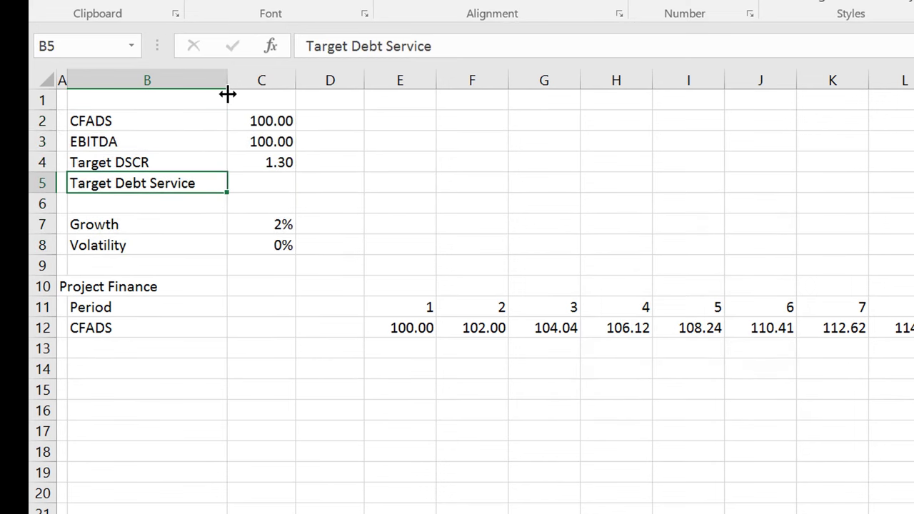
key(Right)
text(=)
key(Up)
key(Up)
key(Up)
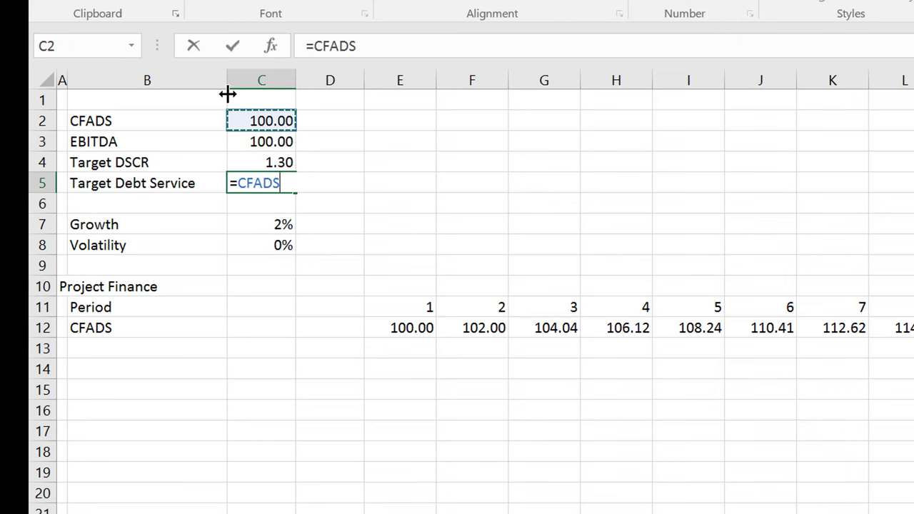
text(/)
key(Up)
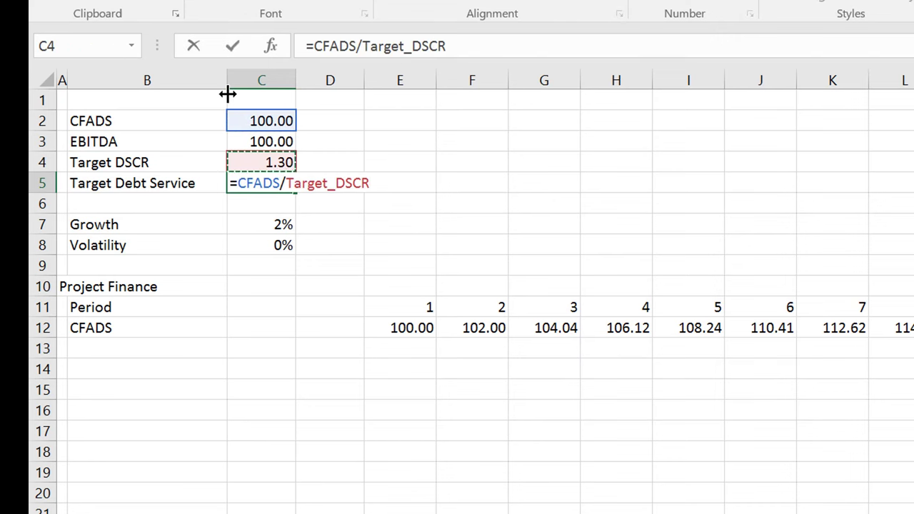
key(Return)
key(Up)
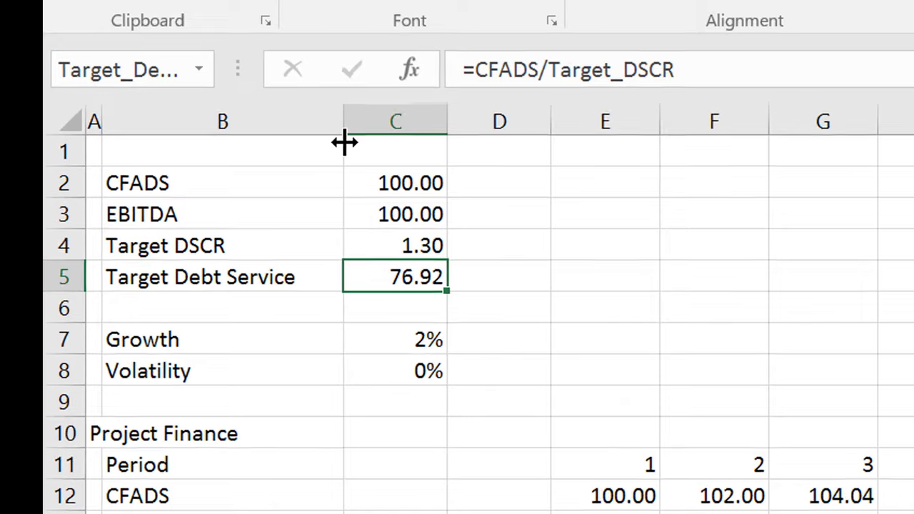
Enter the label "Debt Service" in B13, directly below the CFADS row of the timeline
key(Down)
key(Down)
key(Down)
key(Down)
key(Down)
key(Down)
key(Down)
key(Down)
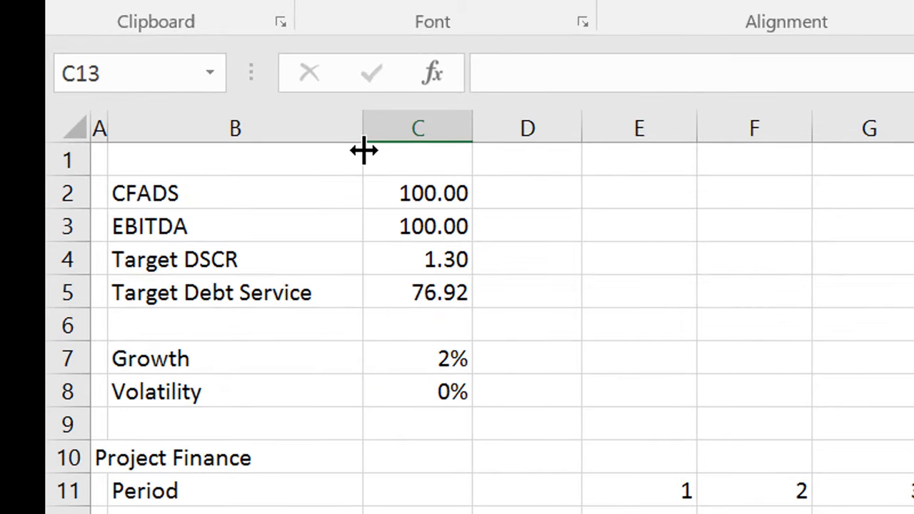
key(Left)
key(Left)
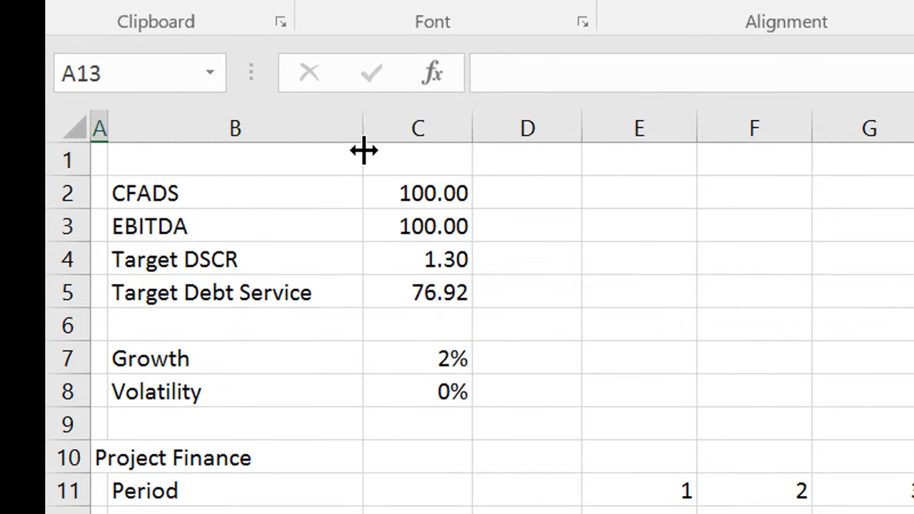
key(Right)
text(Deb)
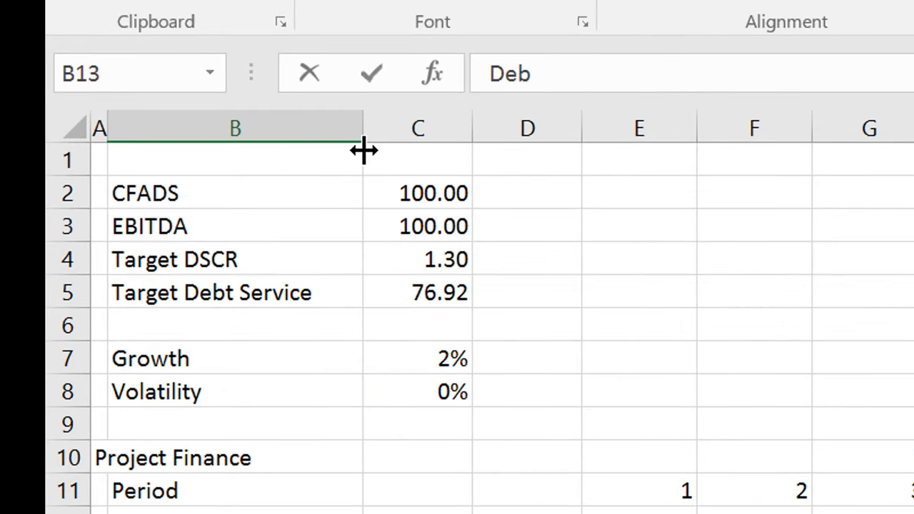
key(Return)
Enter =Target_Debt_Service in E13 for period 1 and format the cell as a number with two decimals
key(Up)
key(Right)
key(Right)
key(Right)
text(=)
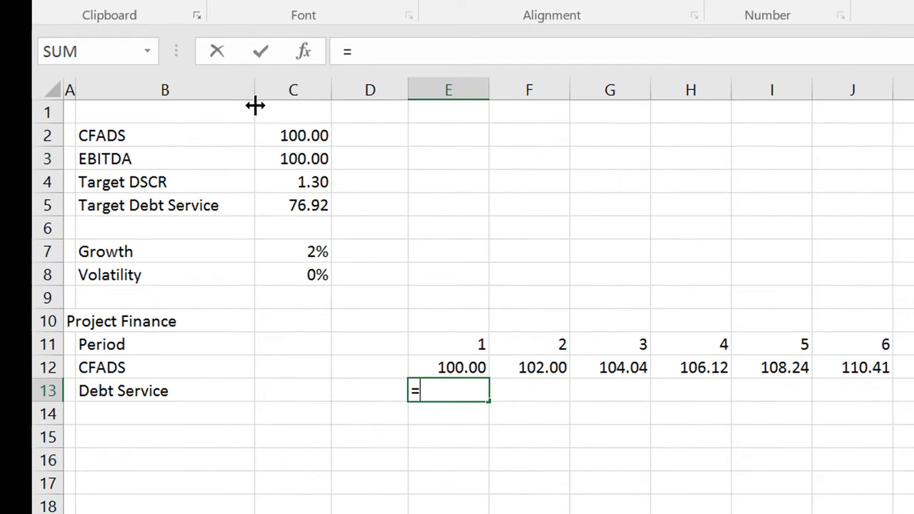
key(Up)
key(Up)
key(Up)
key(Up)
key(Up)
key(Up)
key(Up)
key(Up)
key(Up)
key(Left)
key(Left)
key(Down)
key(Return)
key(Up)
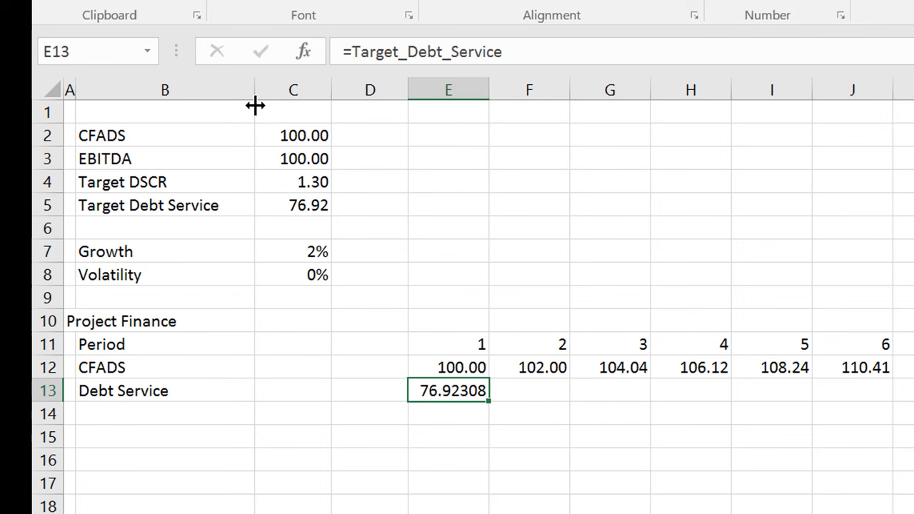
key(ctrl+shift+1)
Enter the formula =E13*(1+Growth) in F13 to grow debt service in period 2
key(Right)
text(=)
key(Left)
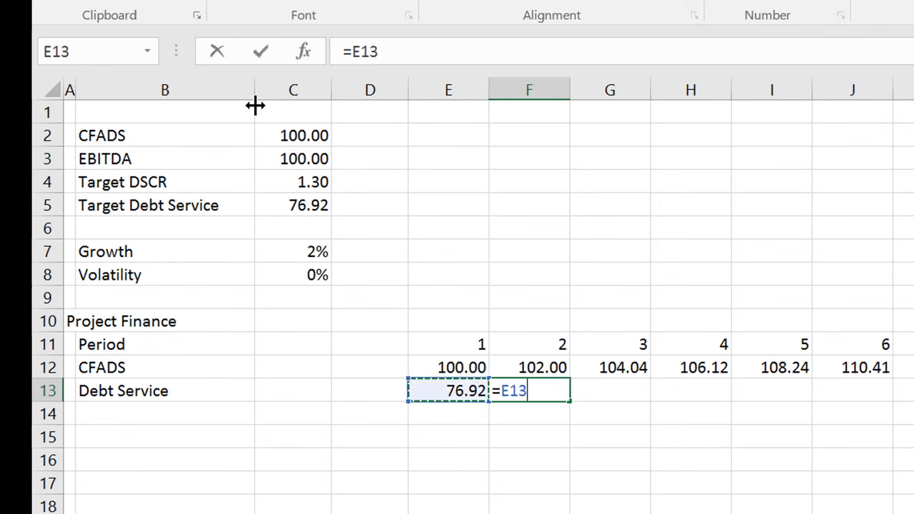
text(*()
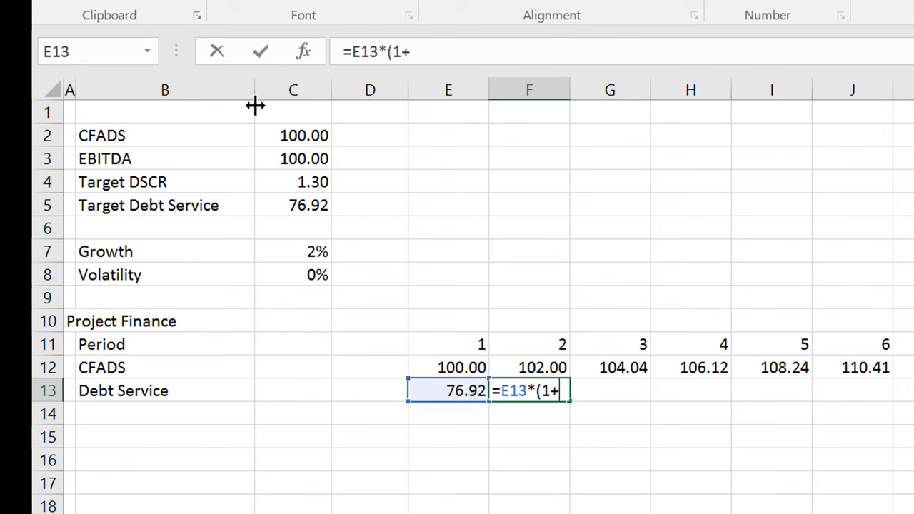
text(1+)
key(Up)
key(Up)
key(Up)
key(Up)
key(Up)
key(Up)
key(Left)
key(Left)
key(Left)
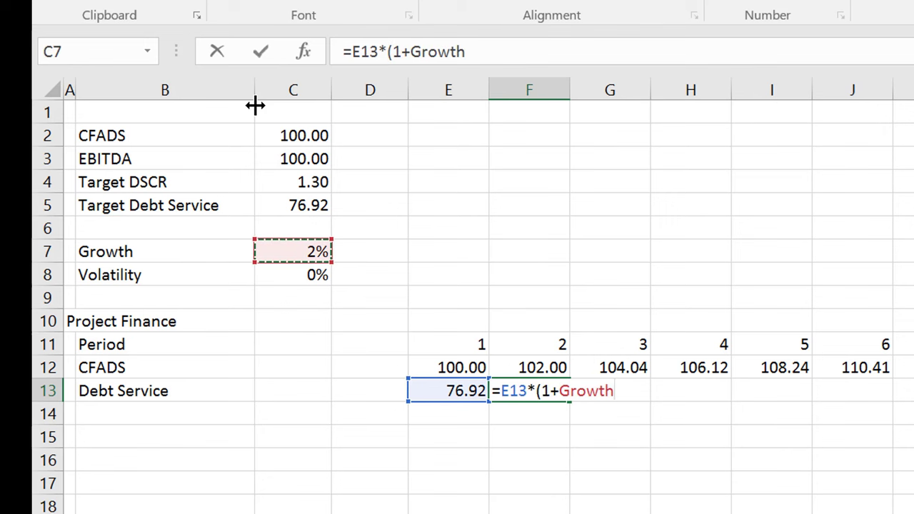
key(Return)
text(n))
key(Return)
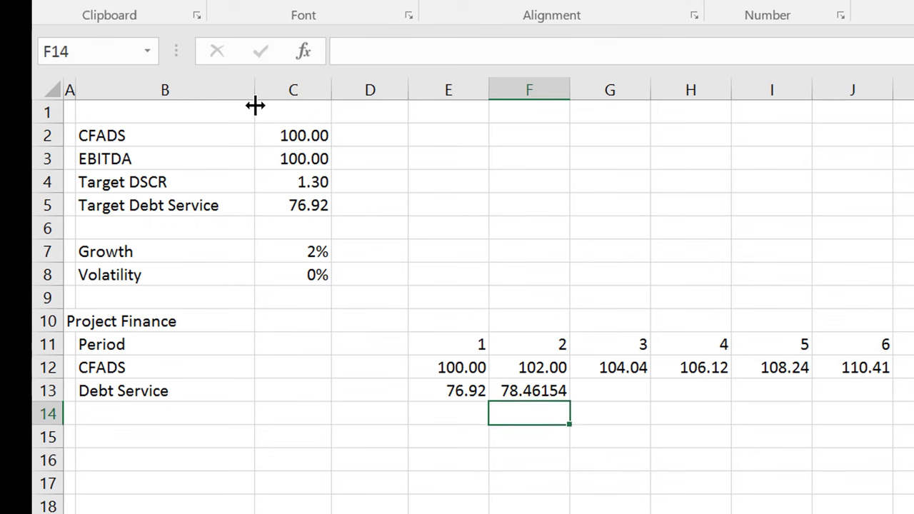
Format F13 as a number with two decimals and fill it right across the remaining periods
key(Up)
key(ctrl+shift+1)
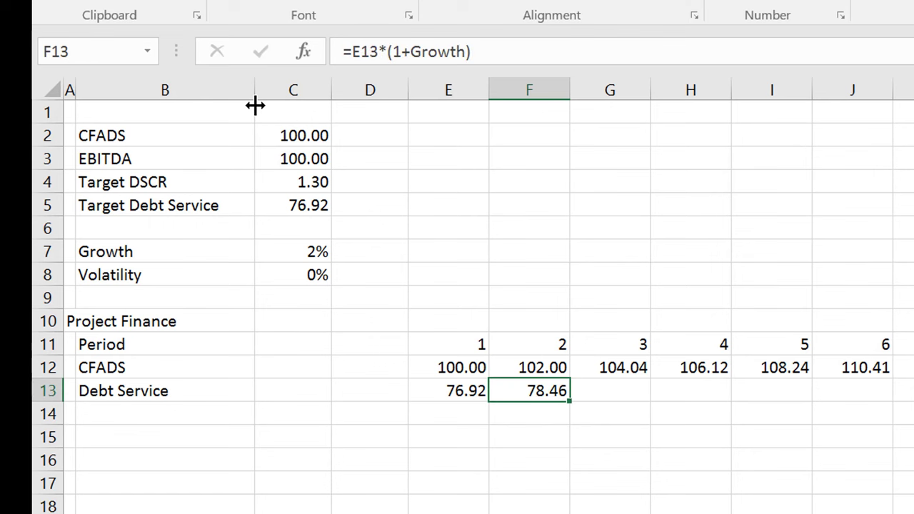
key(ctrl+shift+Right)
key(ctrl+r)
Enter the label "DSCR Achieved" in B14, below the Debt Service row
key(Left)
key(Left)
key(Left)
key(Left)
key(Left)
key(Down)
key(Right)
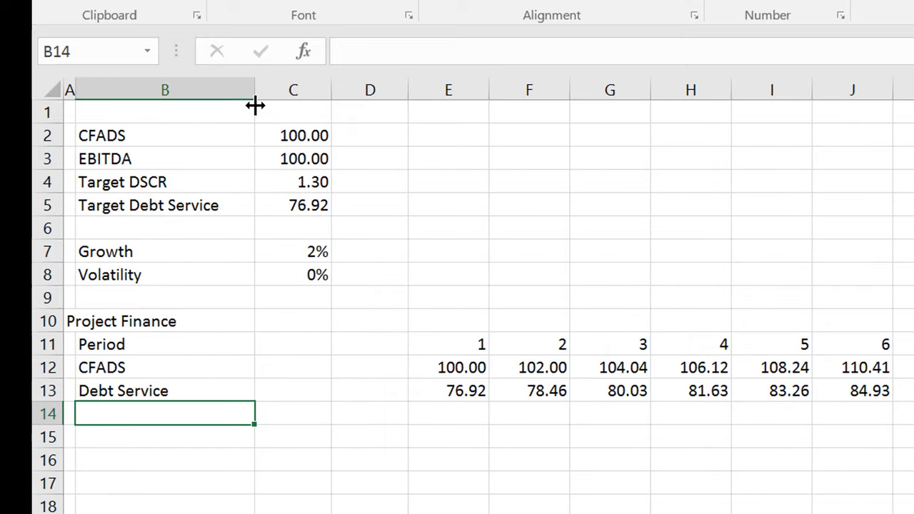
text(DSCR Ac)
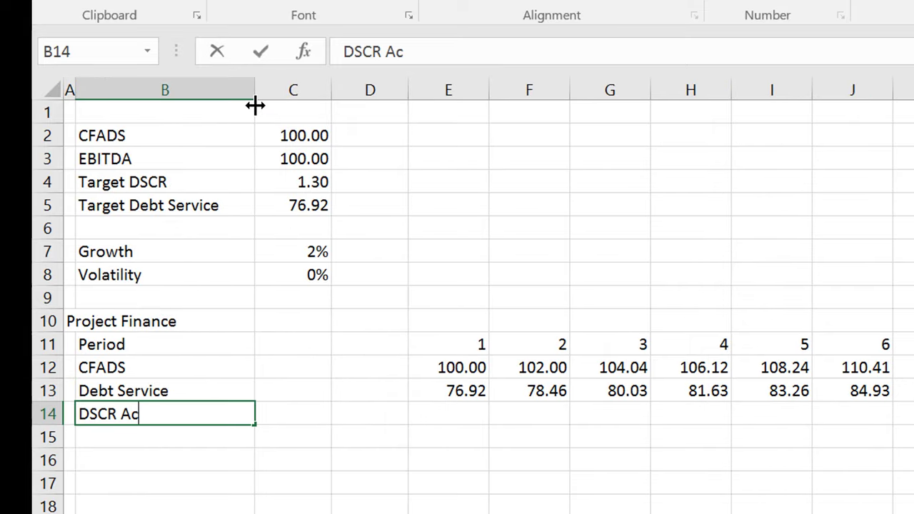
text(hieved)
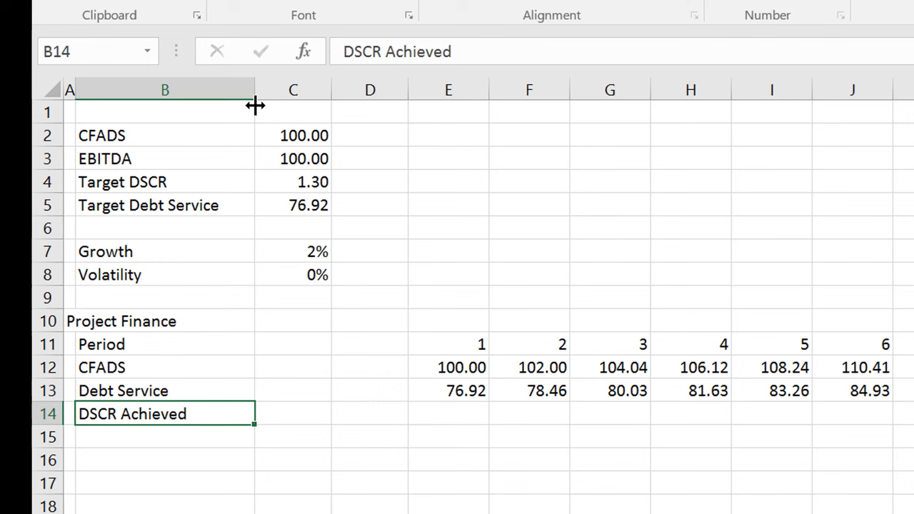
Enter the formula =E12/E13 in E14 to divide CFADS by debt service for period 1
key(Right)
key(Right)
key(Right)
text(=)
key(Up)
key(Up)
text(/)
key(Up)
key(Return)
Format E14 as a number with two decimals and fill it right across all periods
key(Up)
key(ctrl+shift+1)
key(ctrl+shift+Right)
key(ctrl+r)
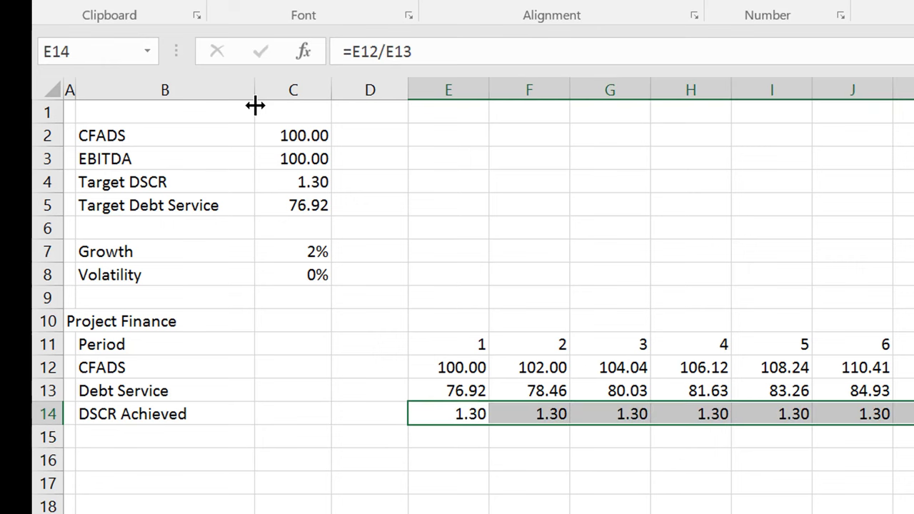
Set Volatility in C8 to 5%
key(Left)
key(Right)
key(ctrl+shift+Right)
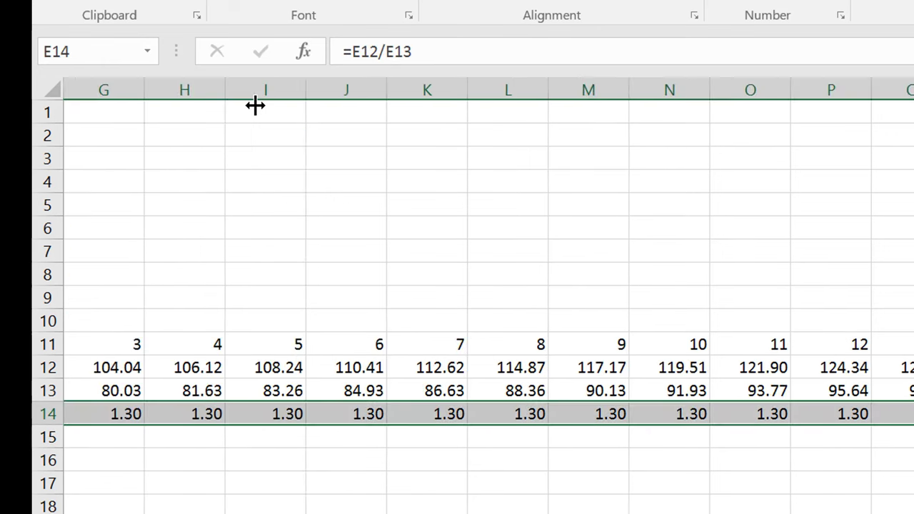
key(ctrl+Left)
key(Left)
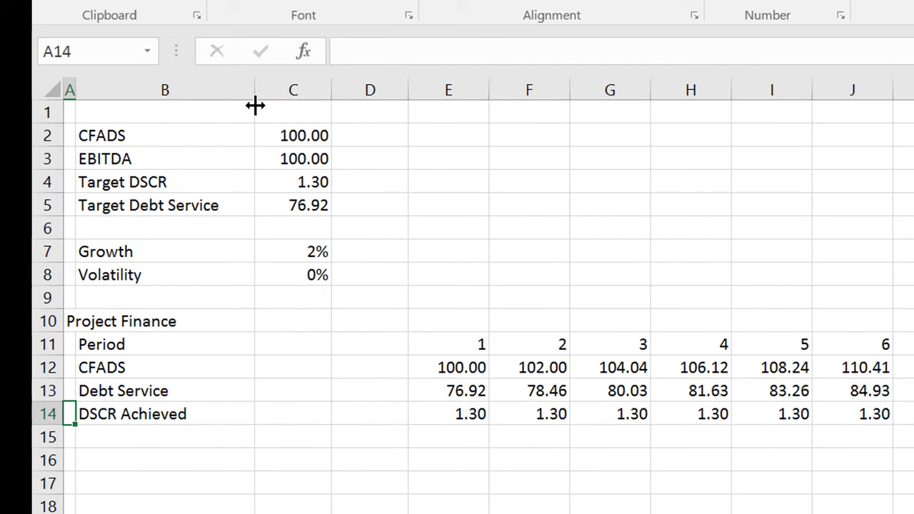
key(Up)
key(Up)
key(Up)
key(Up)
key(Up)
key(Up)
key(Right)
key(Right)
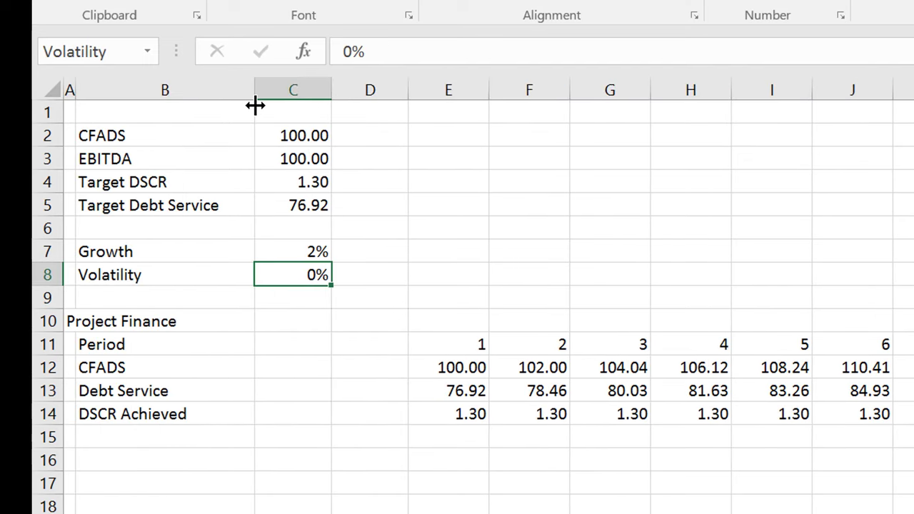
key(Return)
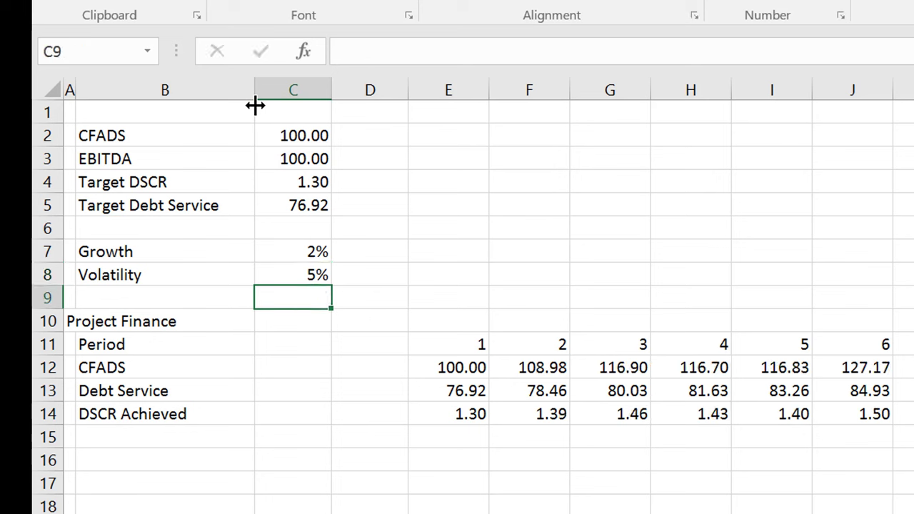
key(Up)
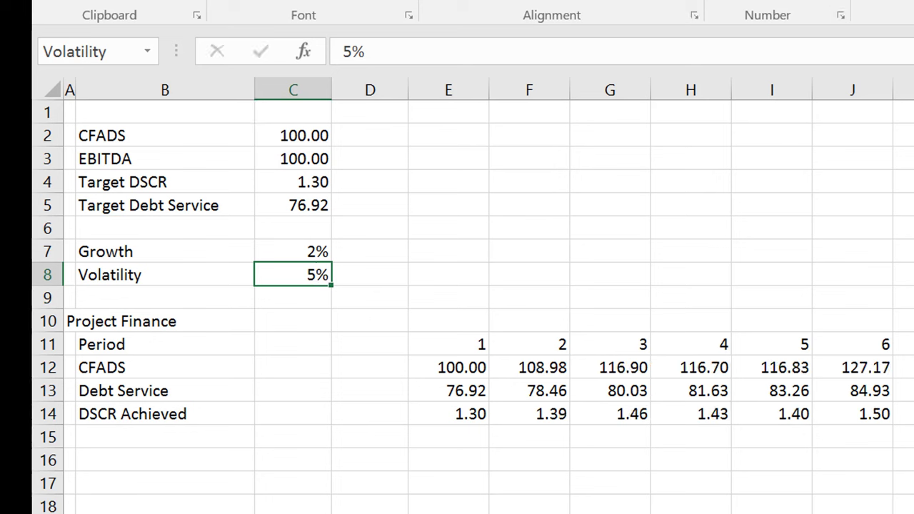
Recalculate the workbook several times to regenerate the volatile CFADS and DSCR Achieved rows
key(alt+m)
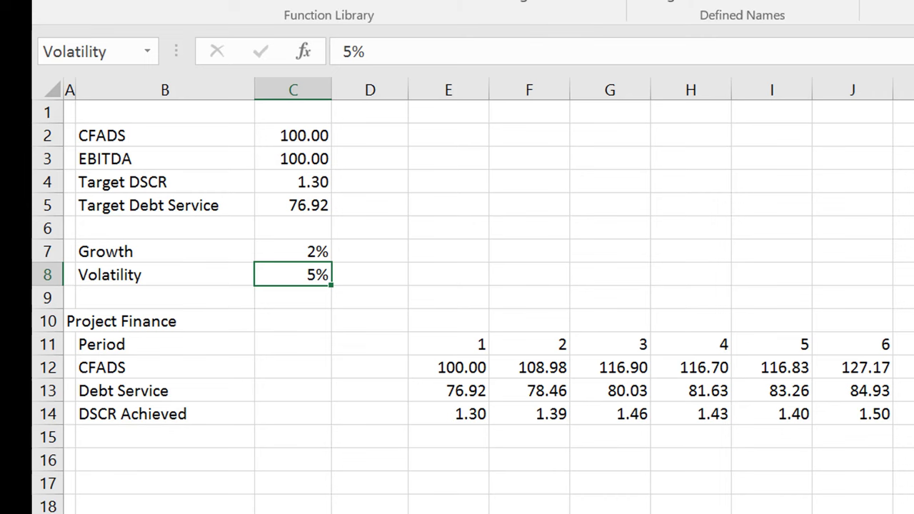
key(F9)
key(F9)
key(F9)
key(F9)
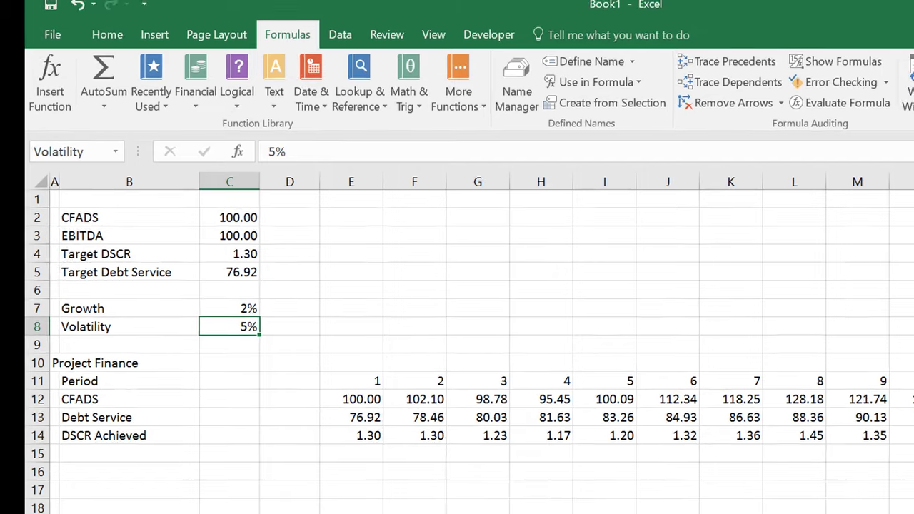
Recalculate the workbook a few more times to compare further CFADS and DSCR scenarios
key(F9)
key(F9)
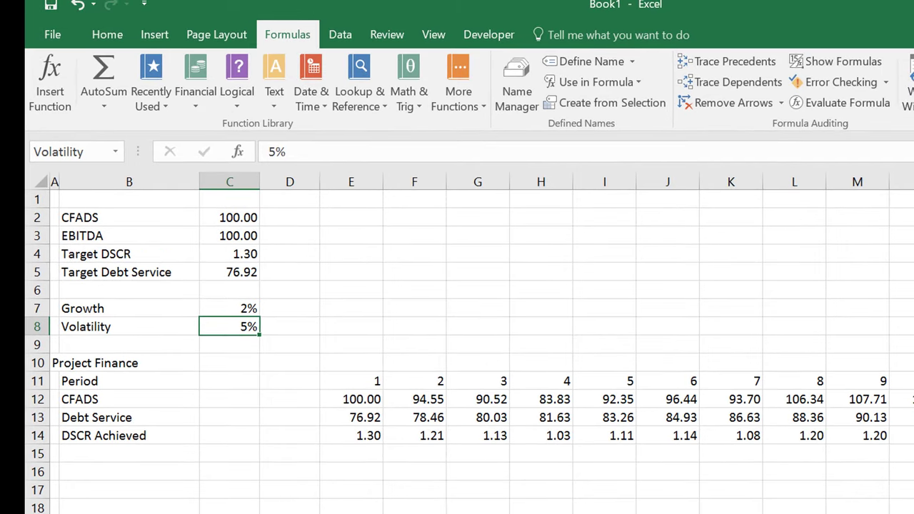
key(F9)
Add the label Min DSCR in B16, below the DSCR Achieved row
key(Down)
key(Down)
key(Down)
key(Down)
key(Down)
key(Down)
key(Down)
key(Down)
key(Left)
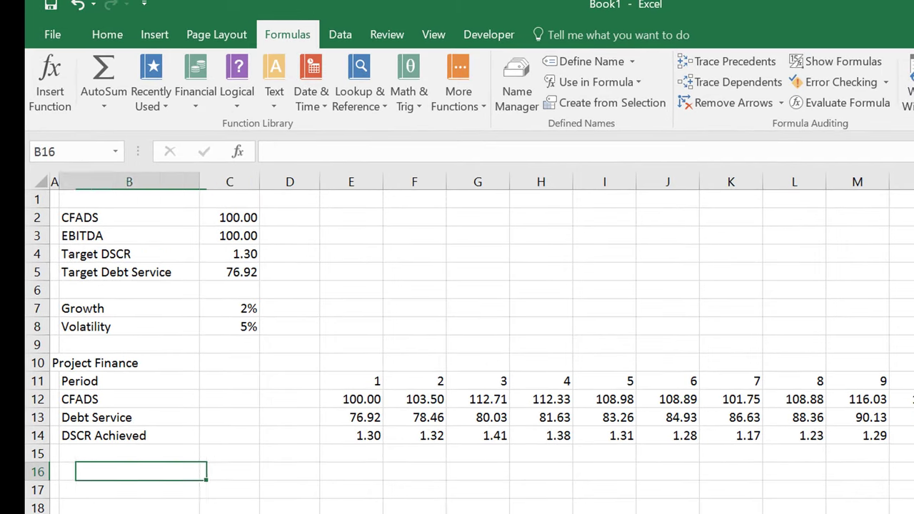
key(Left)
key(Right)
text(Ni)
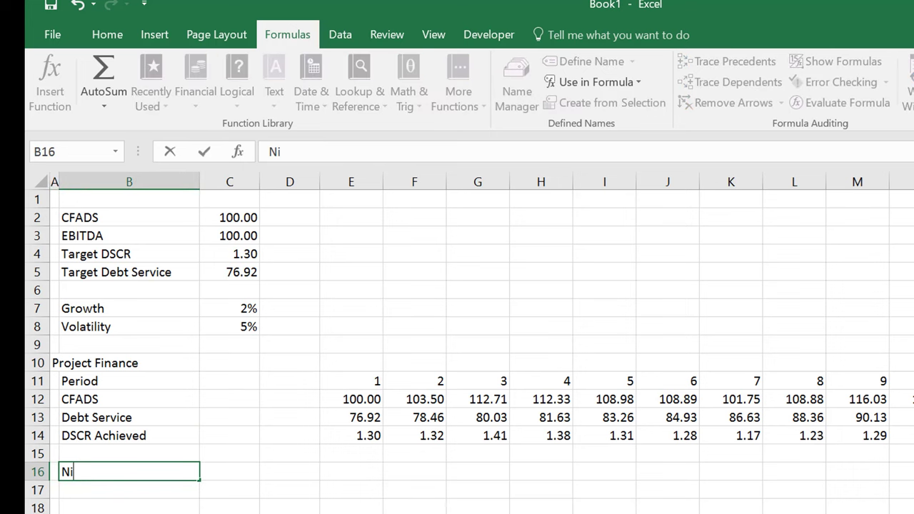
key(BackSpace)
key(BackSpace)
text(Mid)
key(BackSpace)
text(n S)
key(BackSpace)
text(DSCR)
key(Return)
key(Up)
Enter =MIN(14:14) in C16 to get the lowest achieved DSCR, formatted with two decimals
click(229, 471)
text(=min()
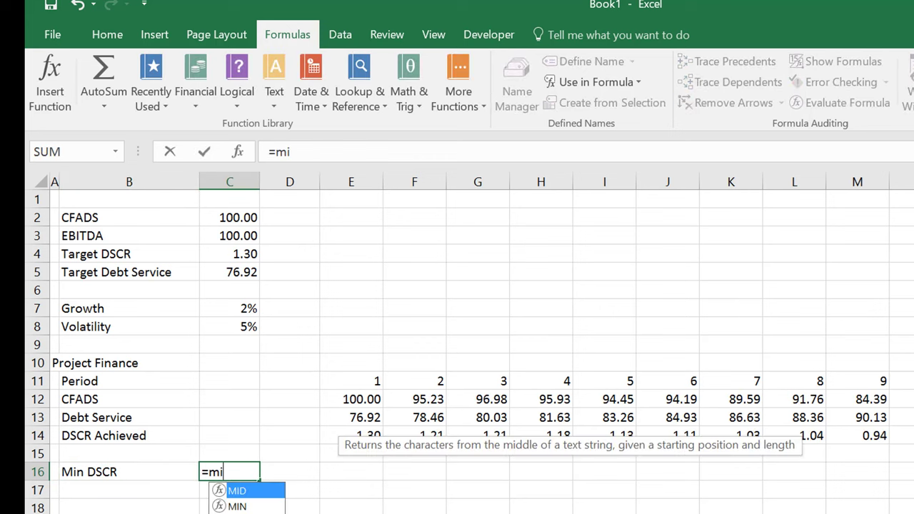
key(Up)
key(Up)
key(shift+space)
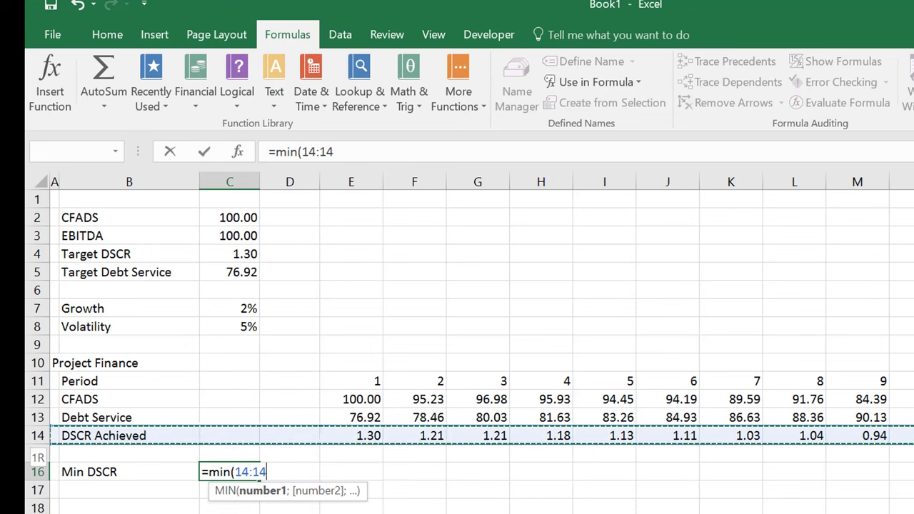
key(Return)
key(Up)
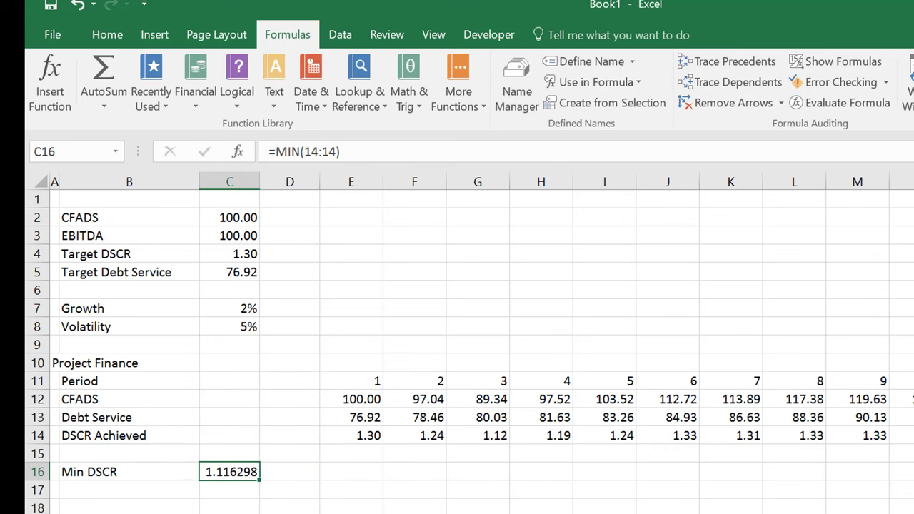
key(ctrl+shift+1)
Recalculate the workbook repeatedly to examine how Min DSCR reacts to the volatile cash flows
key(F9)
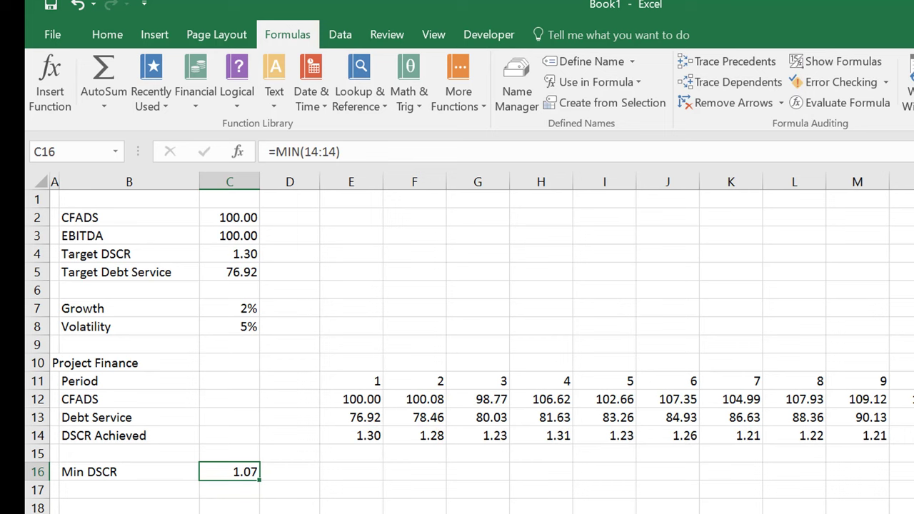
key(F9)
key(F9)
key(F9)
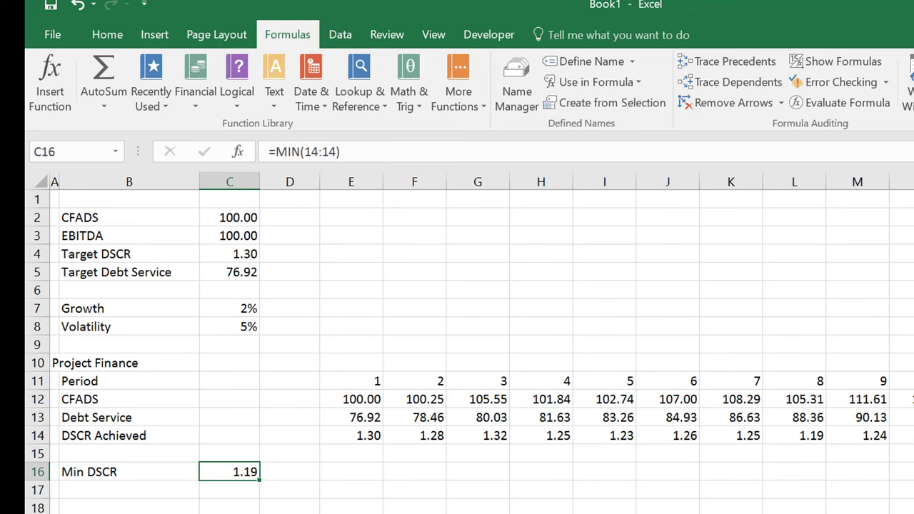
key(F9)
key(F9)
key(F9)
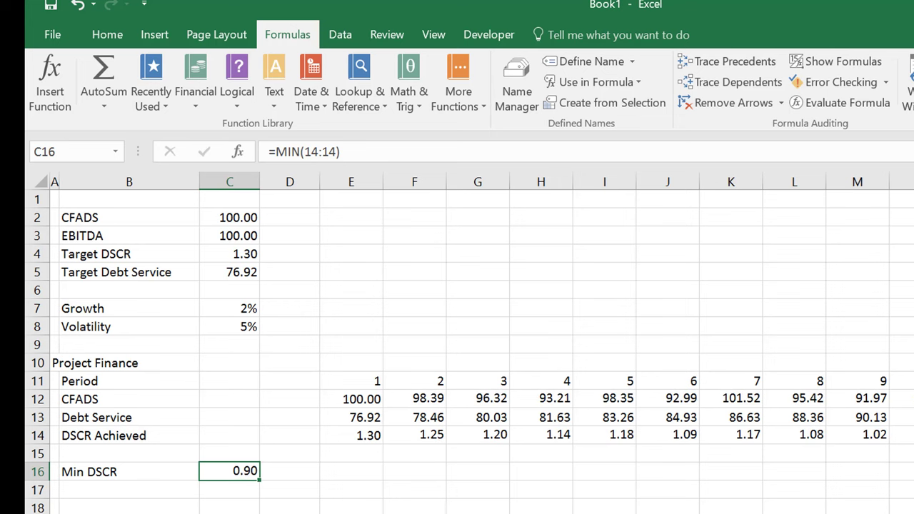
key(F9)
key(F9)
key(F9)
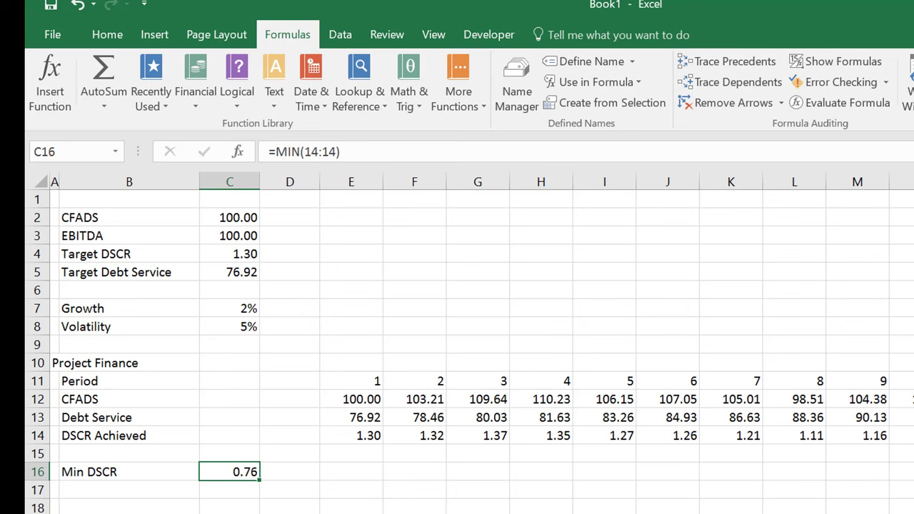
key(F9)
key(F9)
key(F9)
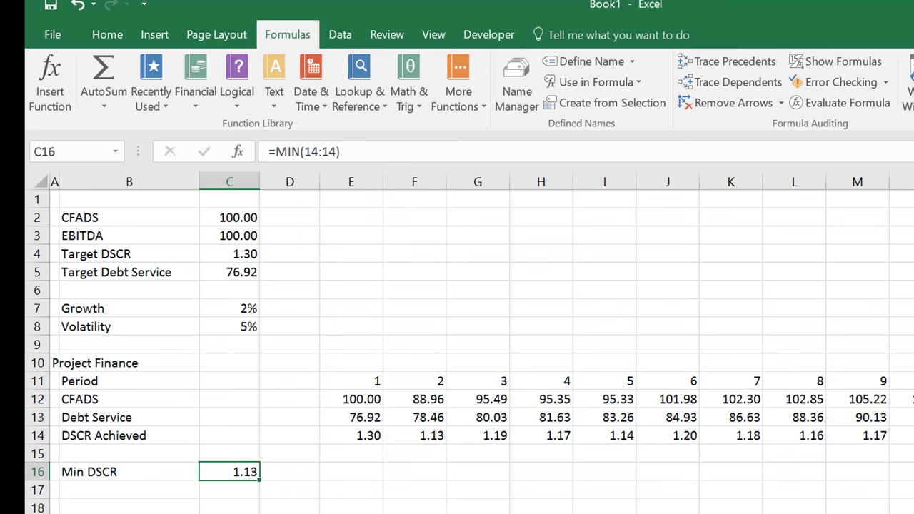
key(Up)
key(Up)
key(Up)
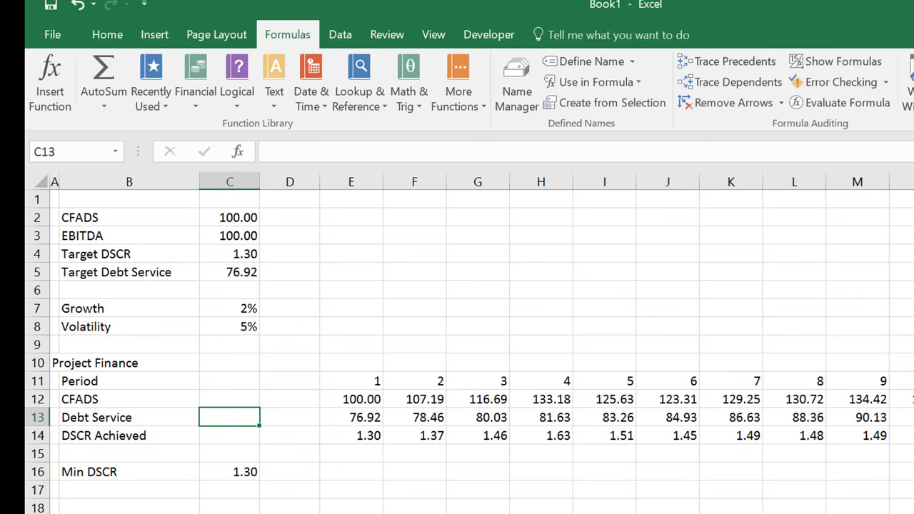
key(Up)
key(Up)
key(Up)
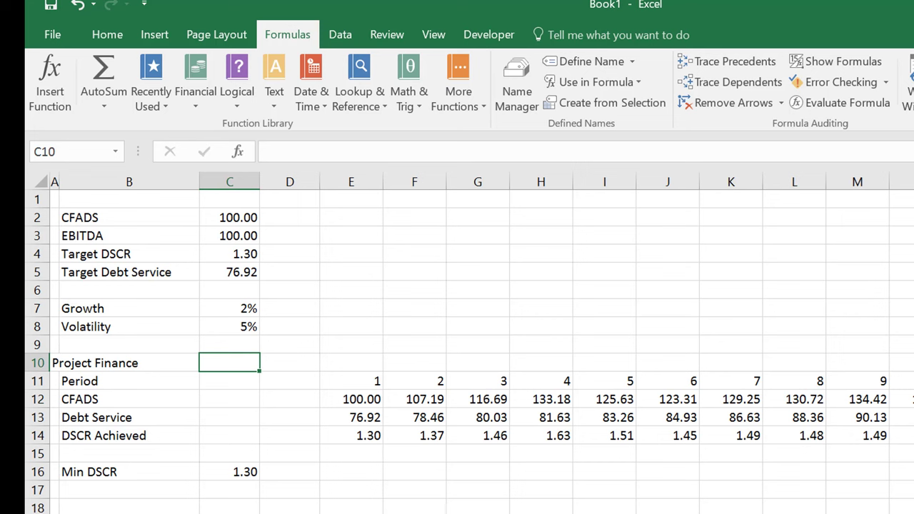
Make the Min DSCR label and value in B16:C16 bold and put an outline border around them
key(Down)
key(Down)
key(Down)
key(Down)
key(Down)
key(Down)
key(Left)
key(Left)
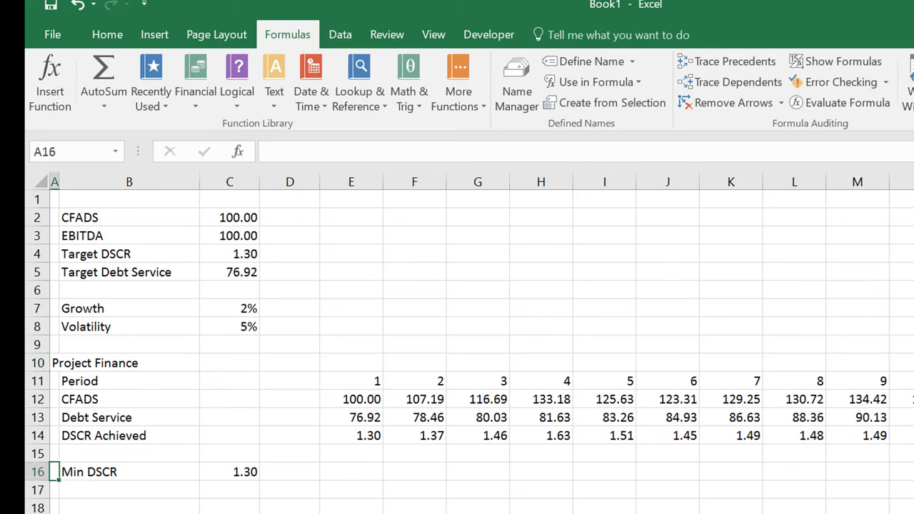
key(Right)
key(shift+Right)
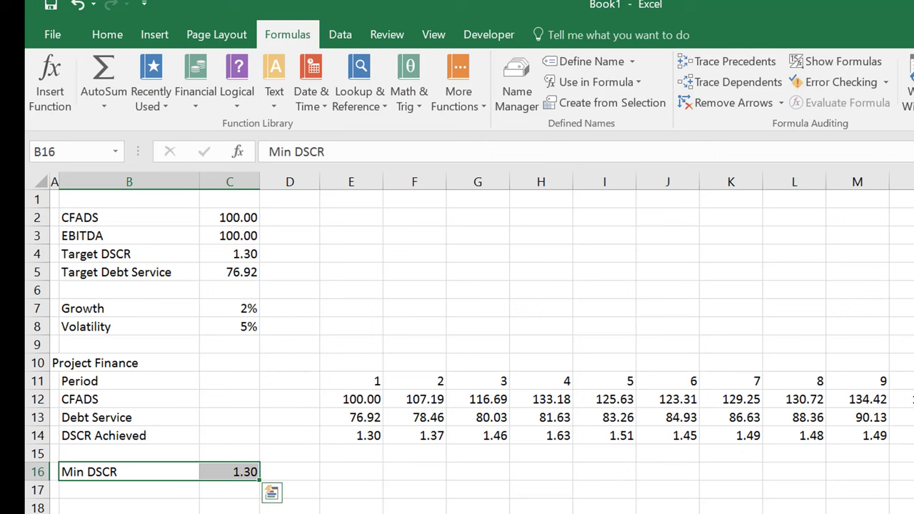
key(ctrl+b)
key(ctrl+shift+7)
Select all constants except text on the sheet with Go To Special and colour their font blue
key(Down)
key(Up)
key(Up)
key(Up)
key(Up)
key(Up)
key(Up)
key(Up)
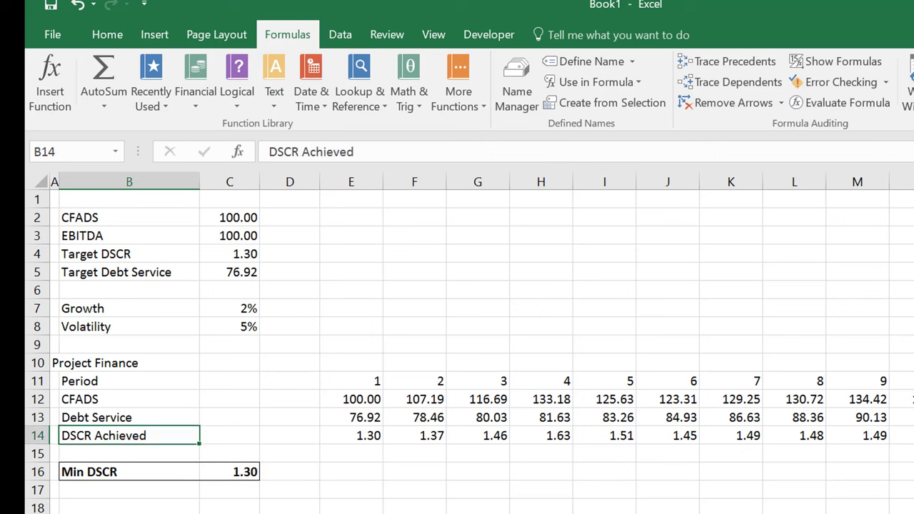
key(Up)
key(Up)
key(Up)
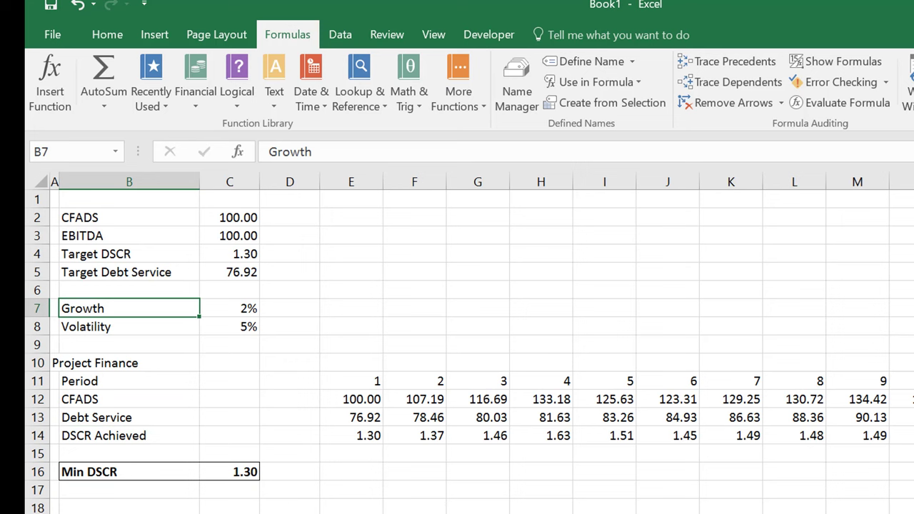
key(F5)
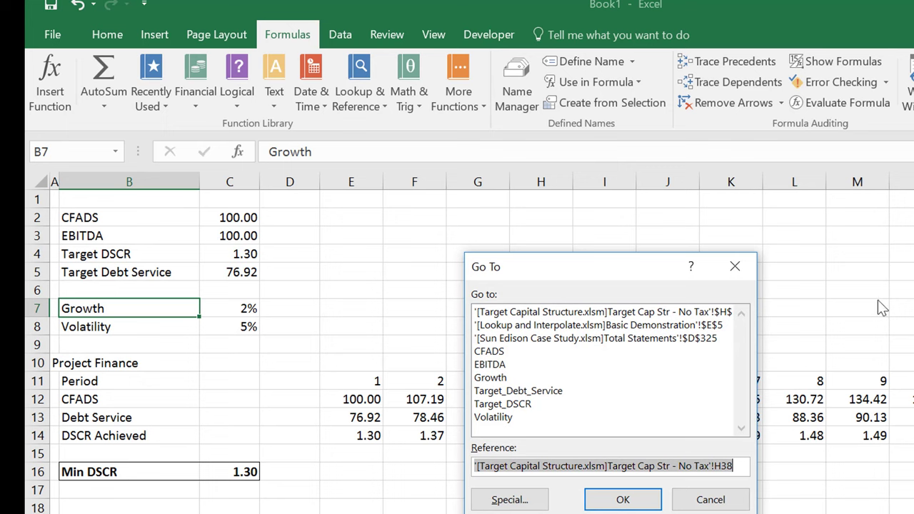
click(507, 501)
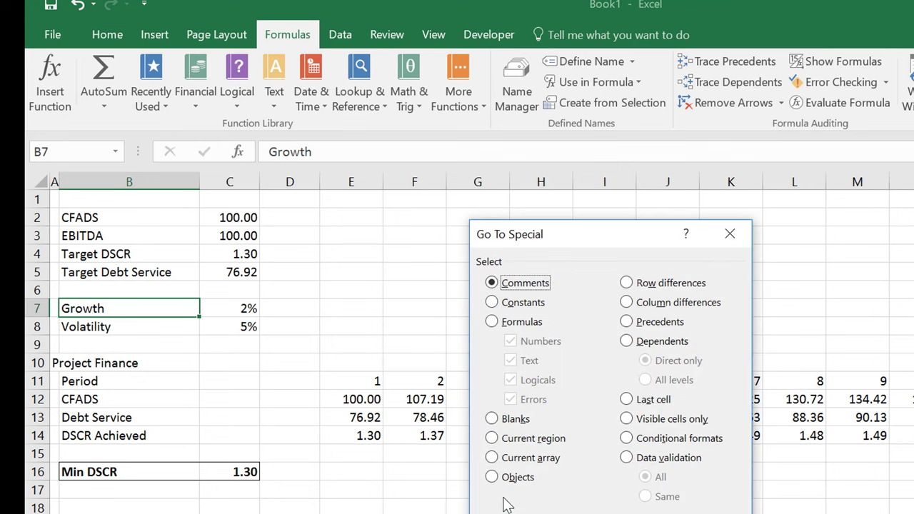
click(505, 302)
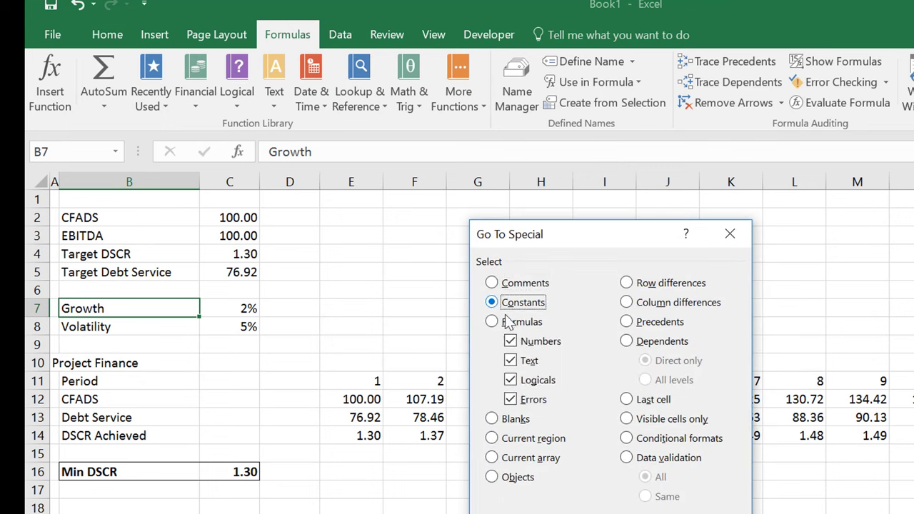
click(514, 362)
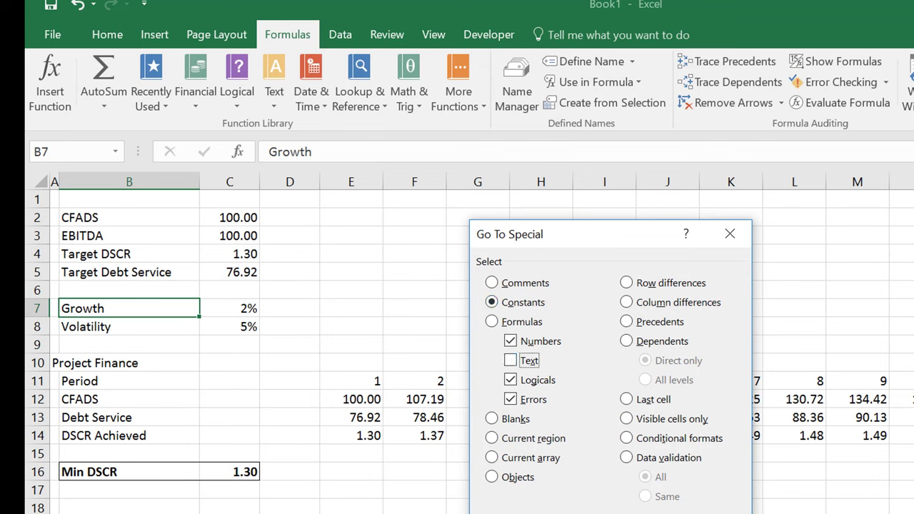
key(Return)
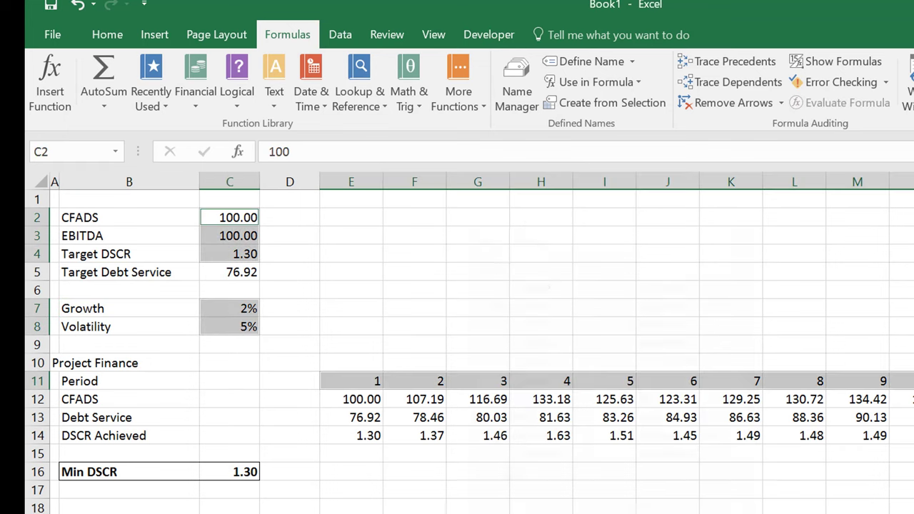
click(114, 40)
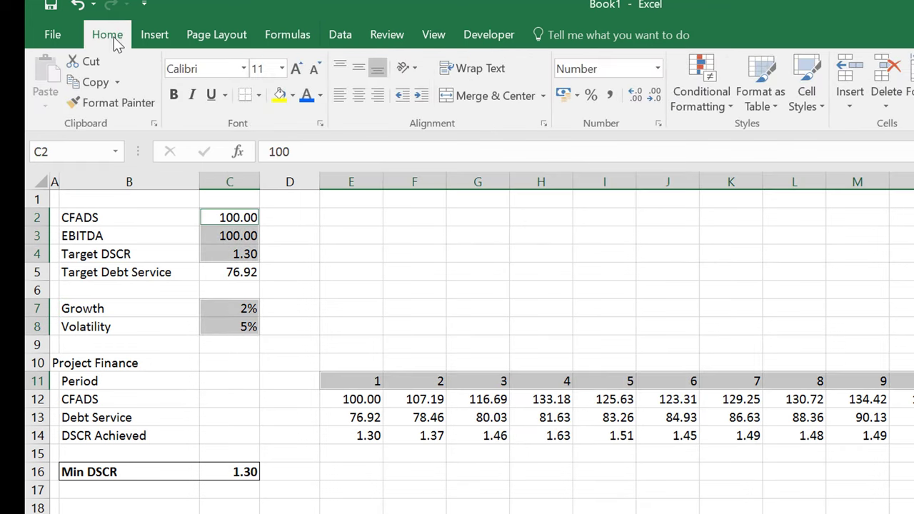
click(306, 95)
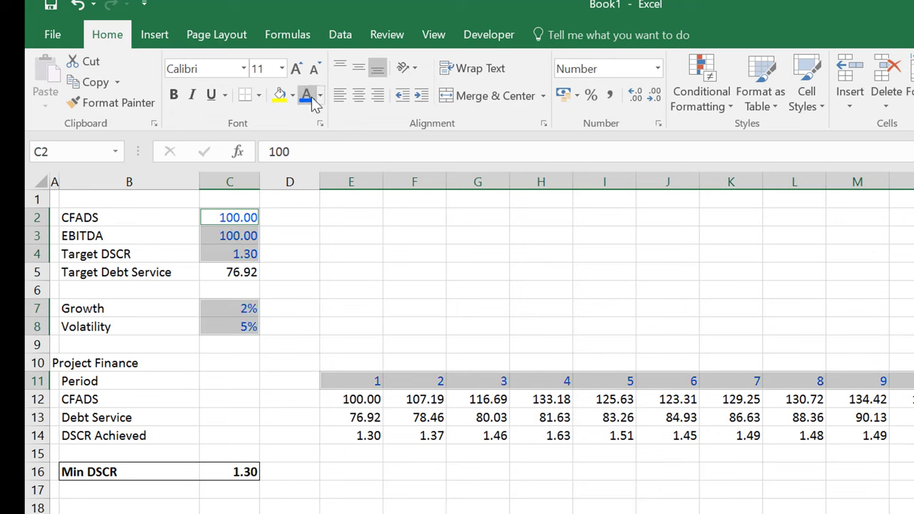
click(306, 306)
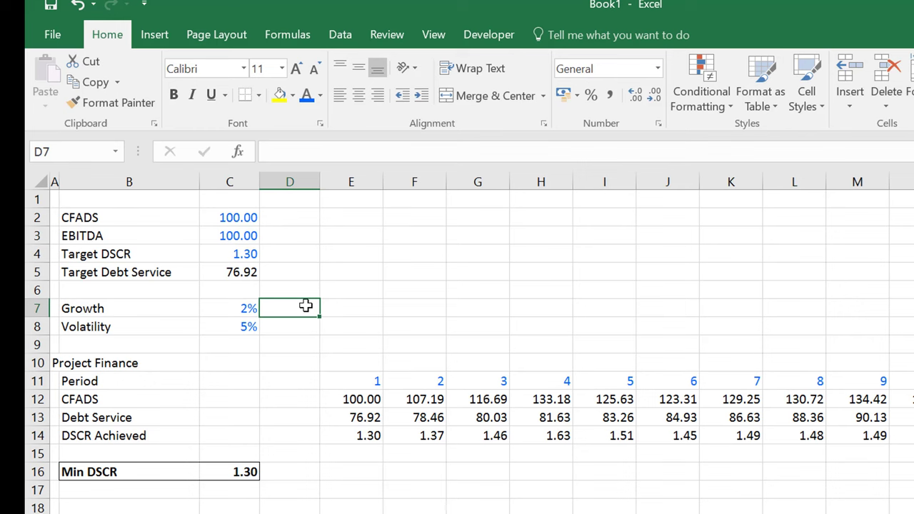
Switch to the Short-cuts sheet and go to the end of the shortcut list in column B
key(ctrl+Page_Down)
scroll(305, 306, down, 1)
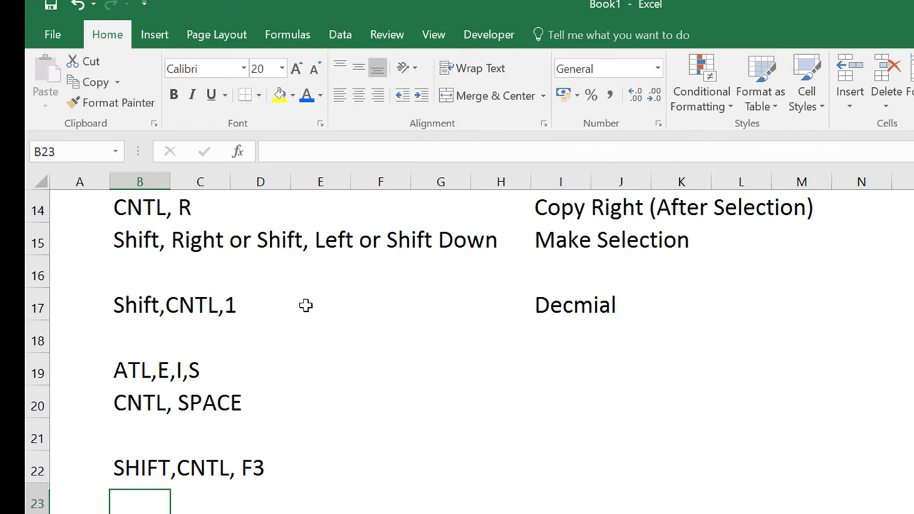
key(Up)
key(Down)
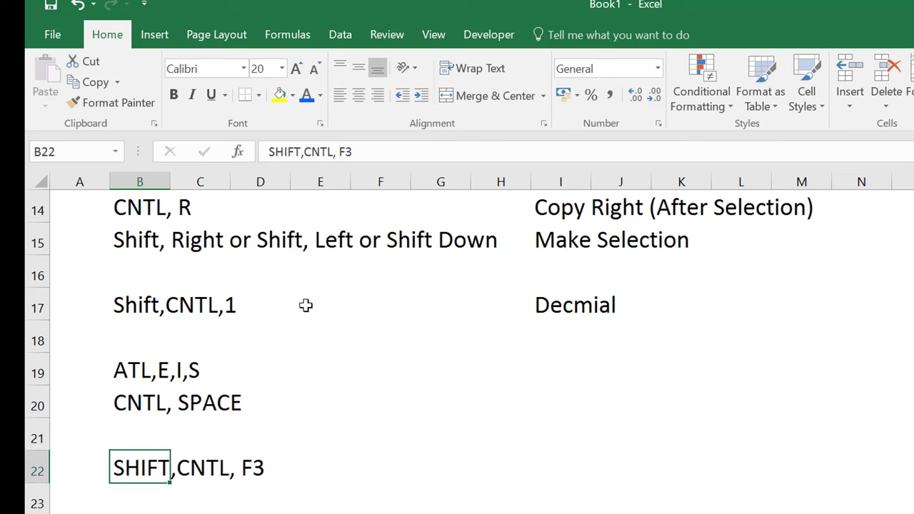
Try filling the SHIFT,CNTL, F3 entry down into B23 and editing the copy
key(Up)
key(shift+Down)
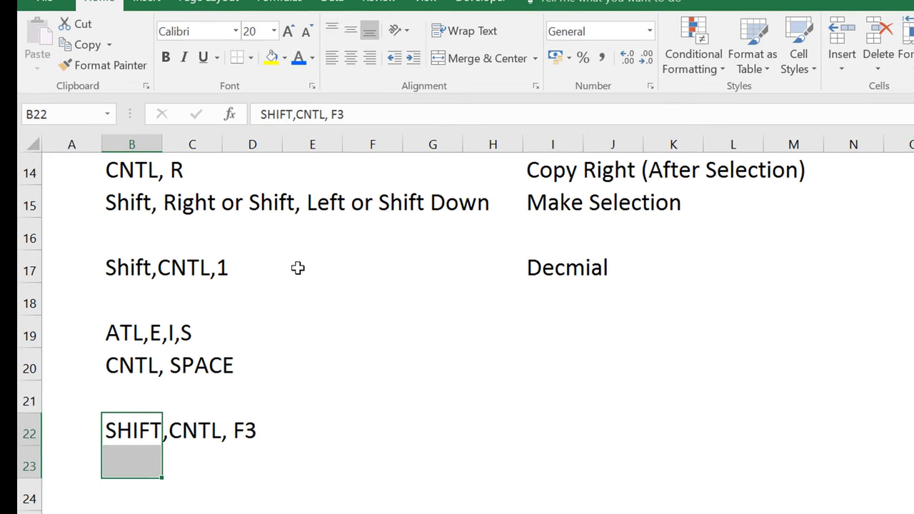
key(ctrl+d)
key(Down)
key(F2)
key(BackSpace)
key(BackSpace)
key(Escape)
key(Up)
Enter F5 in B23 as a new shortcut and insert a blank row above it
key(Down)
text(F5)
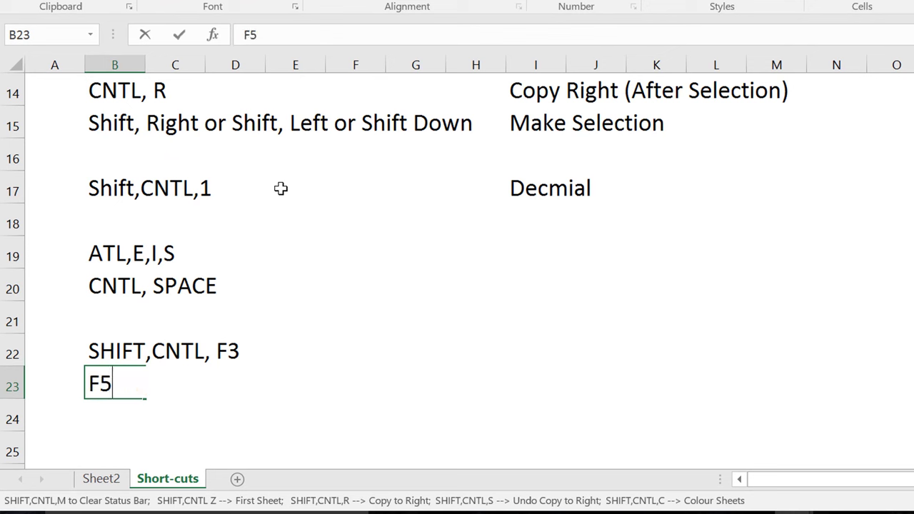
key(Return)
key(Up)
key(shift+space)
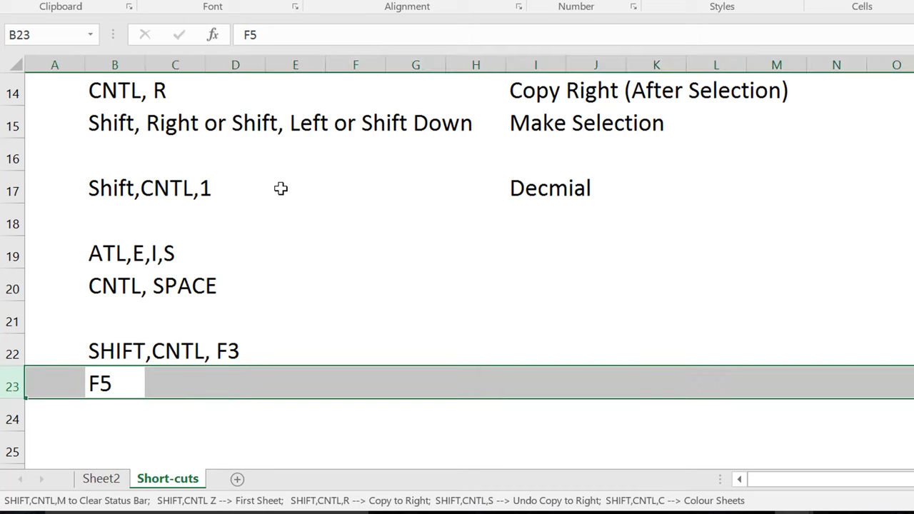
key(ctrl+shift+plus)
key(Down)
Enter F5,Special in B25, directly below the F5 entry
key(Down)
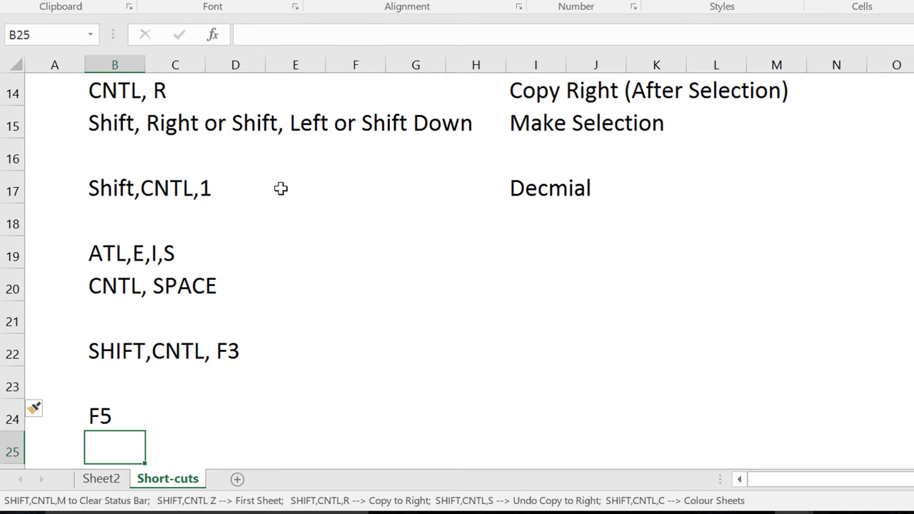
text(F5,S)
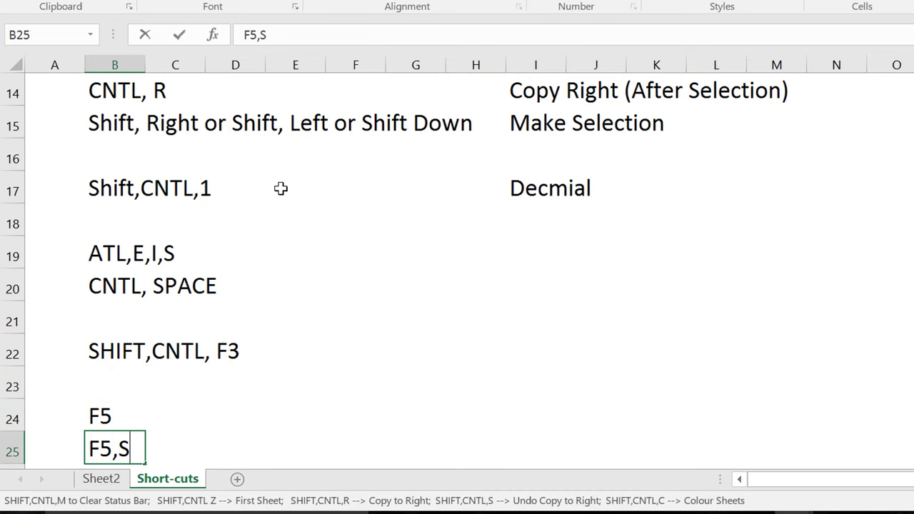
text(pecial)
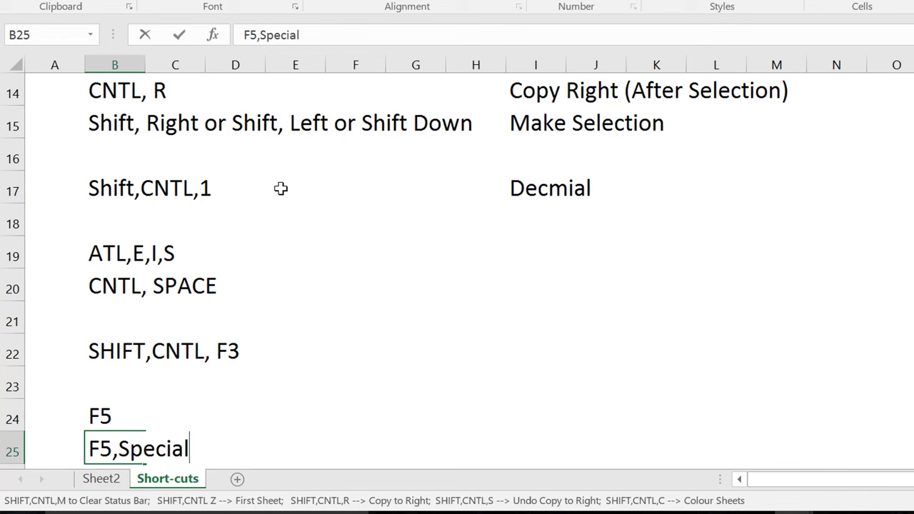
key(Return)
key(Return)
key(Up)
Chart the full CFADS and Debt Service rows from B12:B13 on Sheet2 as a column chart on a separate chart sheet
key(ctrl+Page_Up)
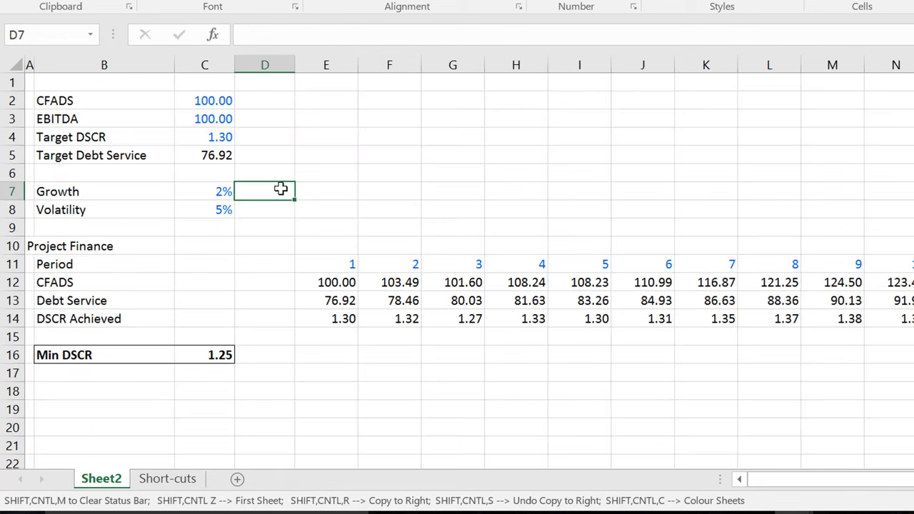
key(Up)
key(Up)
key(Up)
key(Down)
key(Down)
key(Down)
key(Down)
key(Down)
key(Down)
key(Down)
key(Down)
key(Up)
key(Left)
key(Left)
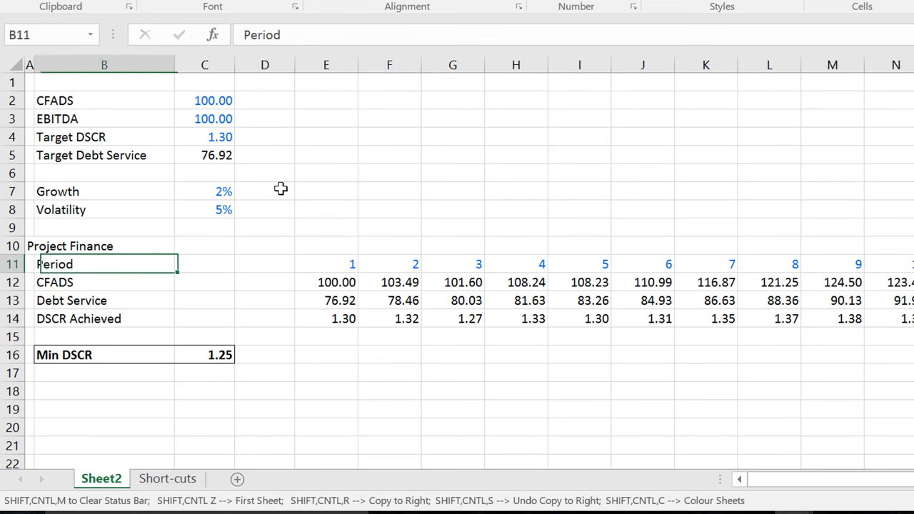
key(Left)
key(Right)
key(Down)
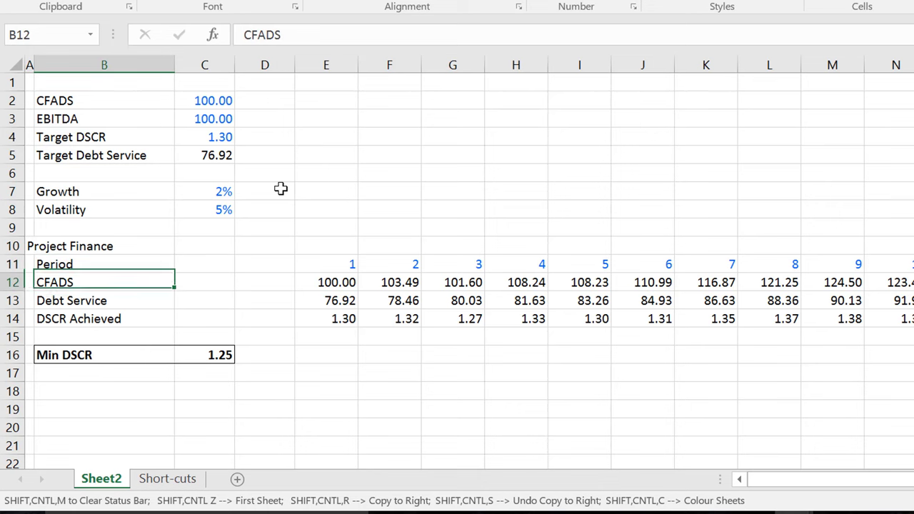
key(shift+Down)
key(ctrl+shift+Right)
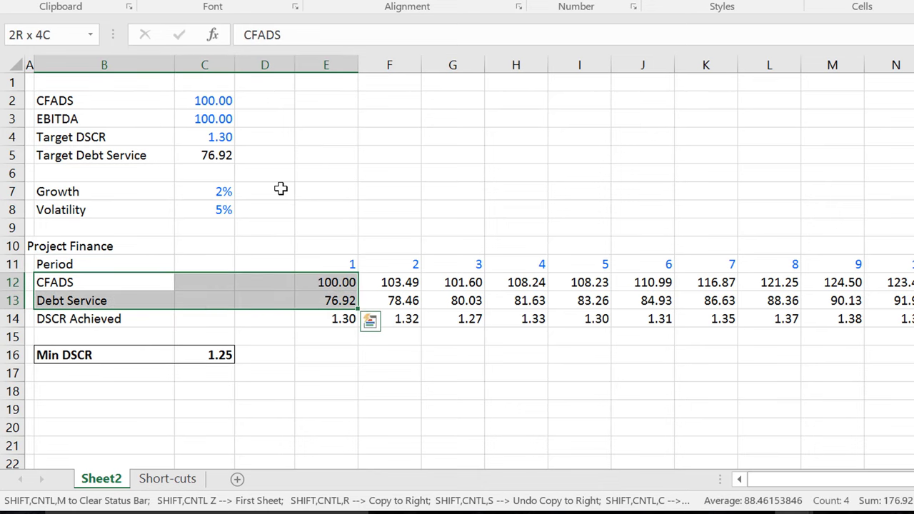
key(ctrl+shift+Right)
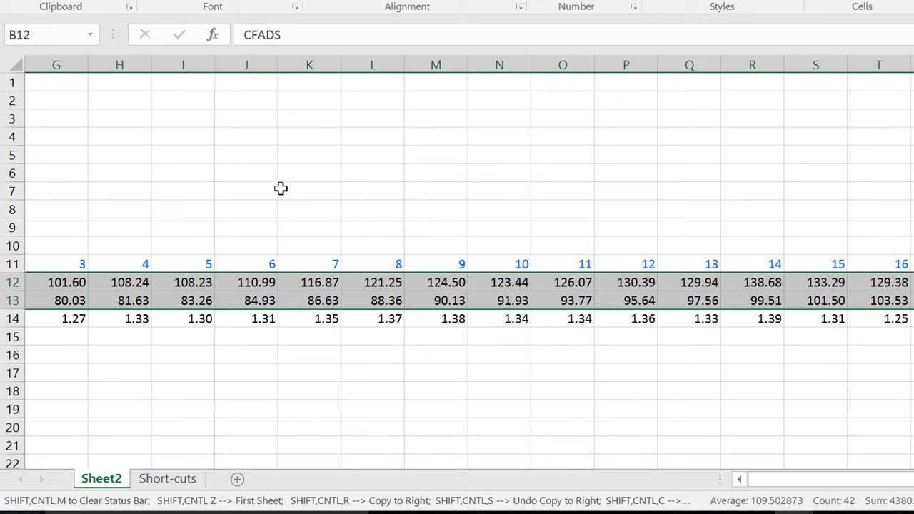
key(F11)
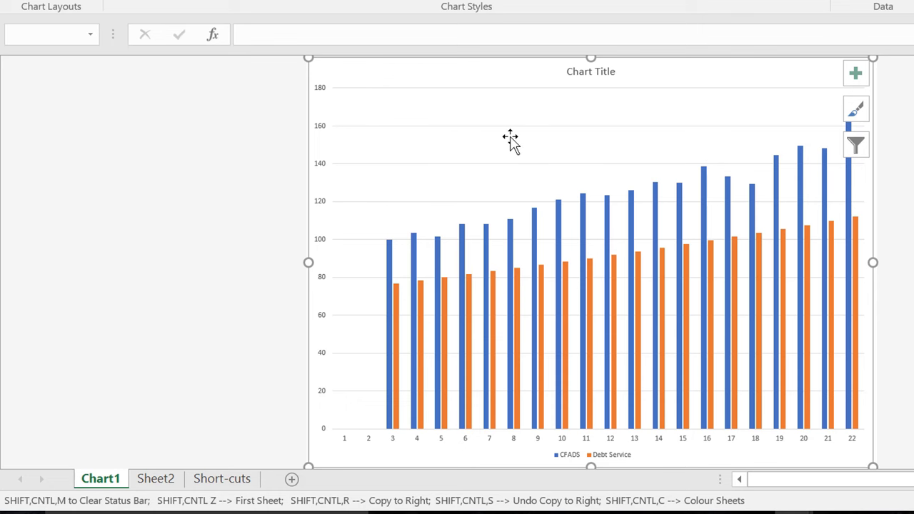
Delete the Chart1 sheet
key(alt+e)
key(l)
key(Return)
Add F11 and Alt,E,L as shortcut entries in B27 and B28 of the Short-cuts sheet, leaving a blank row below F5,Special
key(ctrl+Page_Down)
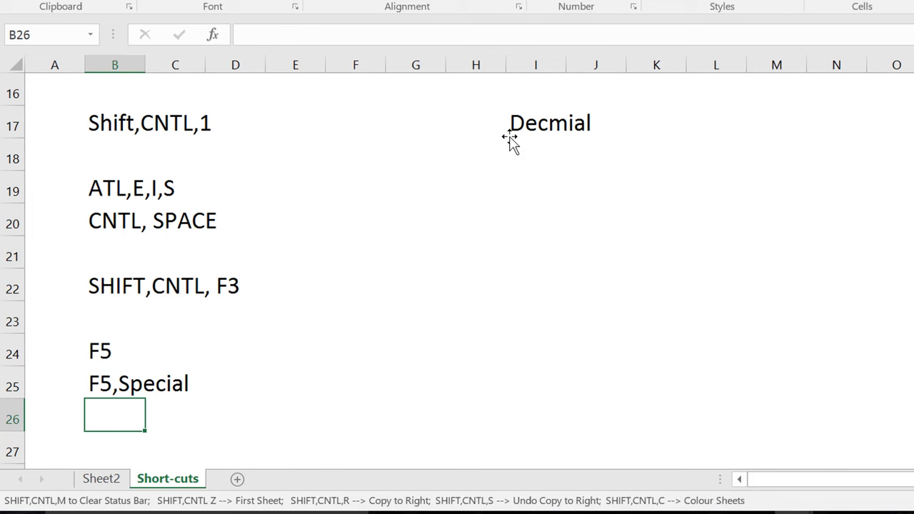
key(Down)
text(F11)
key(Return)
text(Alt,E,L)
key(Return)
Insert an embedded column chart of the selected CFADS and Debt Service rows on Sheet2 and delete it
key(ctrl+Page_Up)
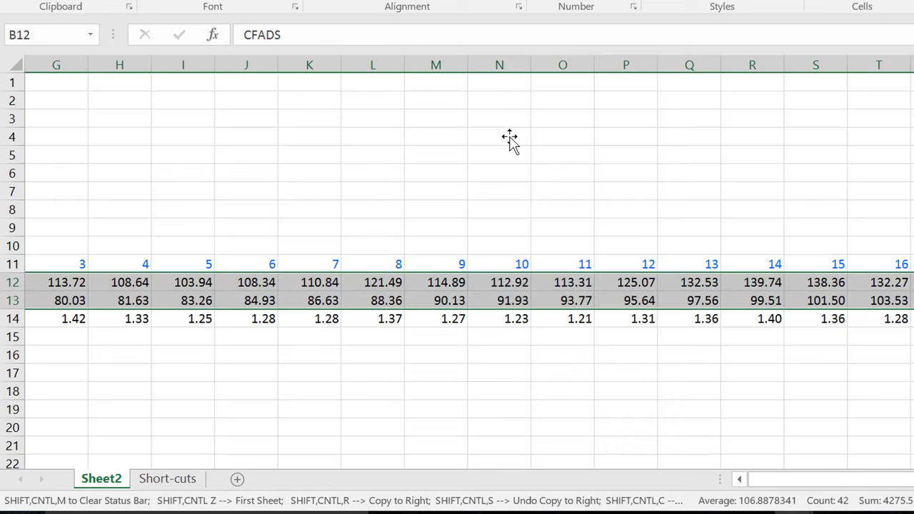
key(alt+F1)
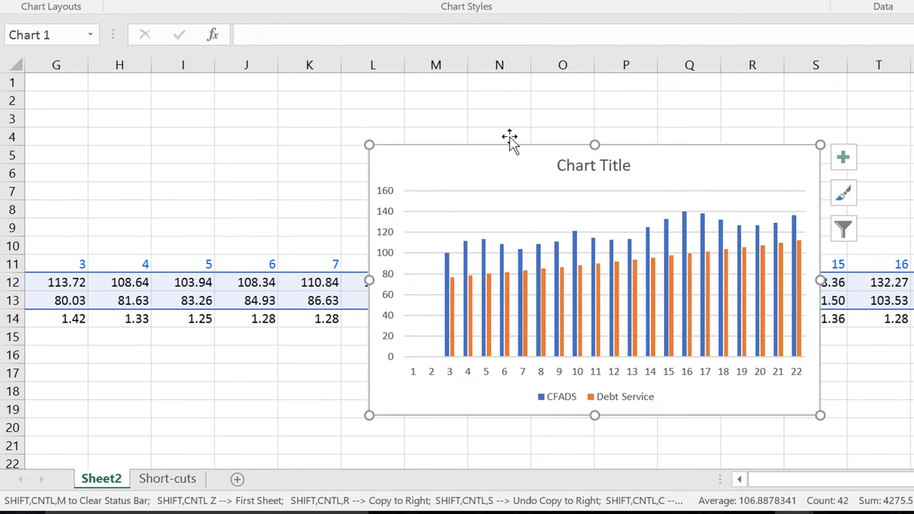
click(452, 165)
key(Delete)
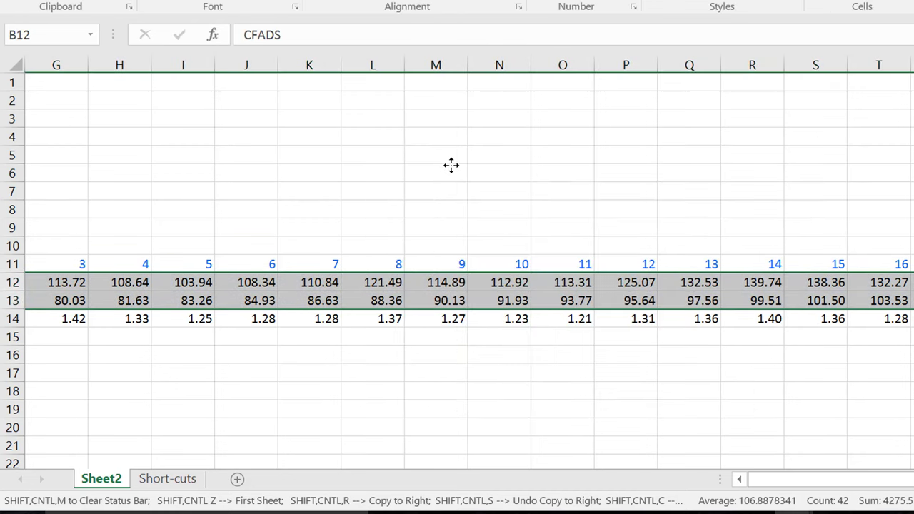
Enter the heading Assumptions in A1 of Sheet2, above the input block
key(Home)
key(ctrl+Up)
key(Up)
key(Up)
key(Up)
key(Up)
key(Up)
key(Up)
key(Up)
key(Up)
key(Up)
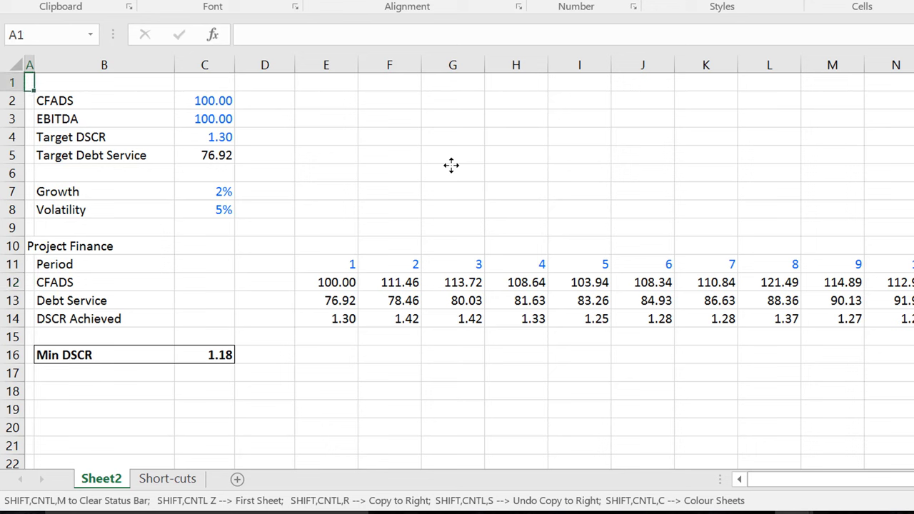
text(Assumption)
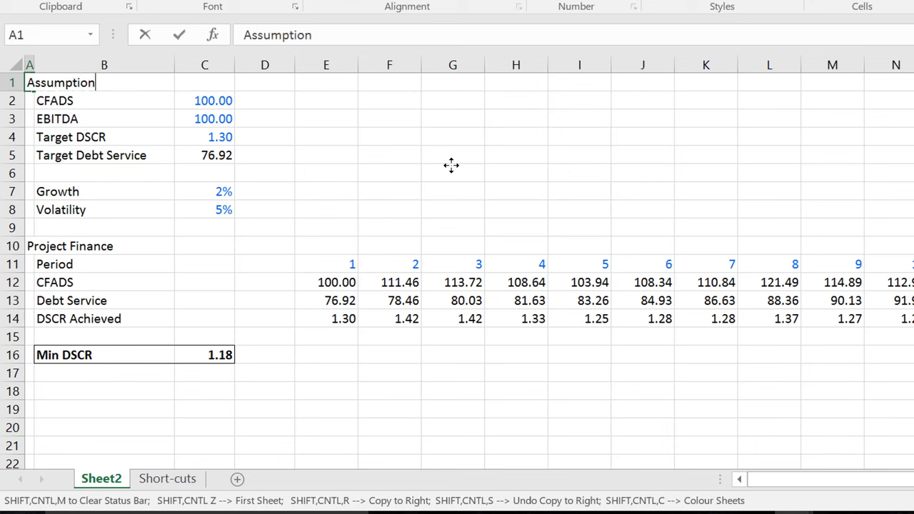
text(s)
key(Return)
Enter the heading Corporate Finance in A18, two rows below the Min DSCR row
key(Down)
key(Down)
key(Down)
key(ctrl+Down)
key(ctrl+Down)
key(Down)
key(Down)
text(Corpro)
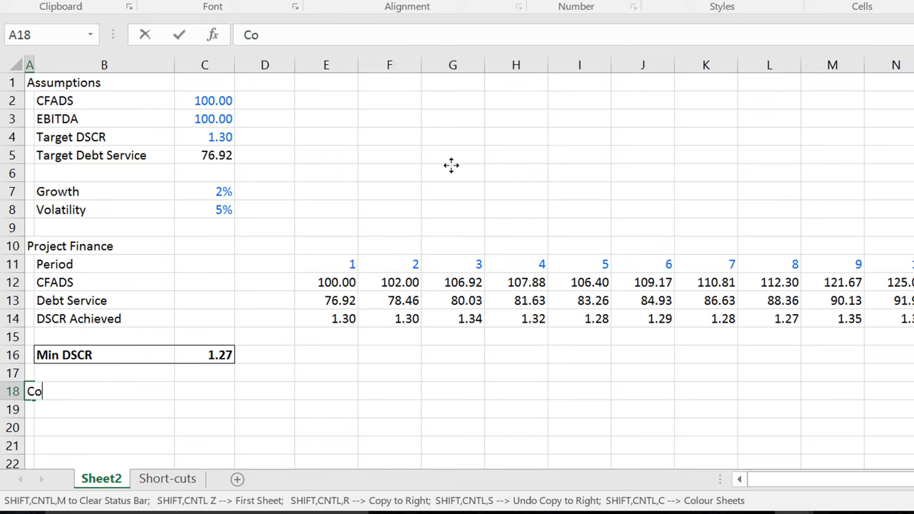
key(BackSpace)
key(BackSpace)
text(orate Finance)
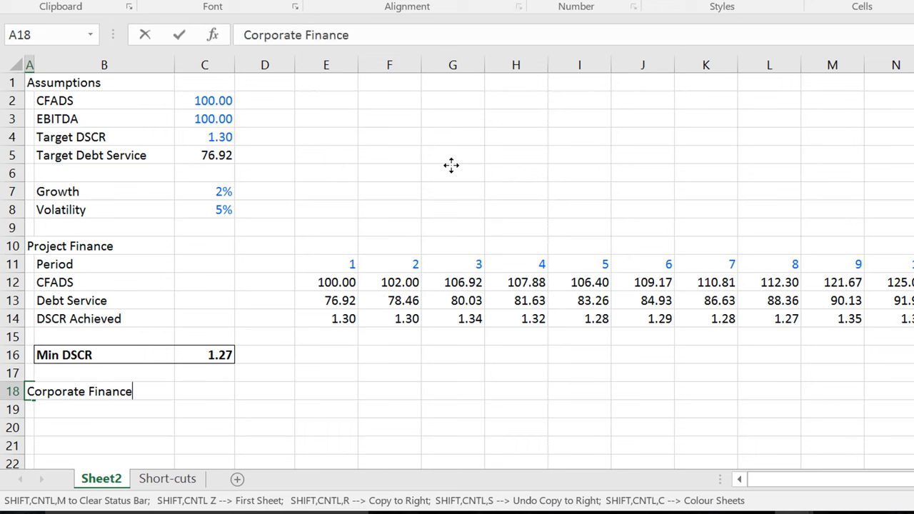
key(Return)
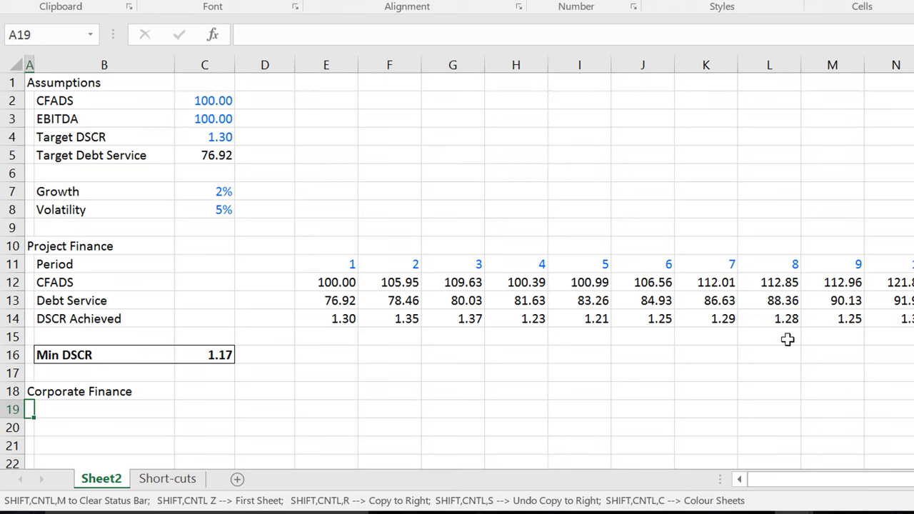
key(super+alt+r)
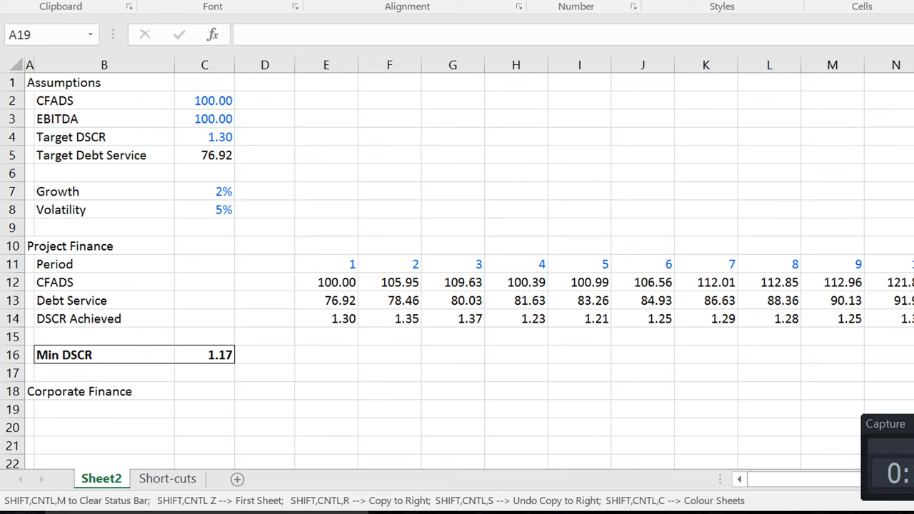